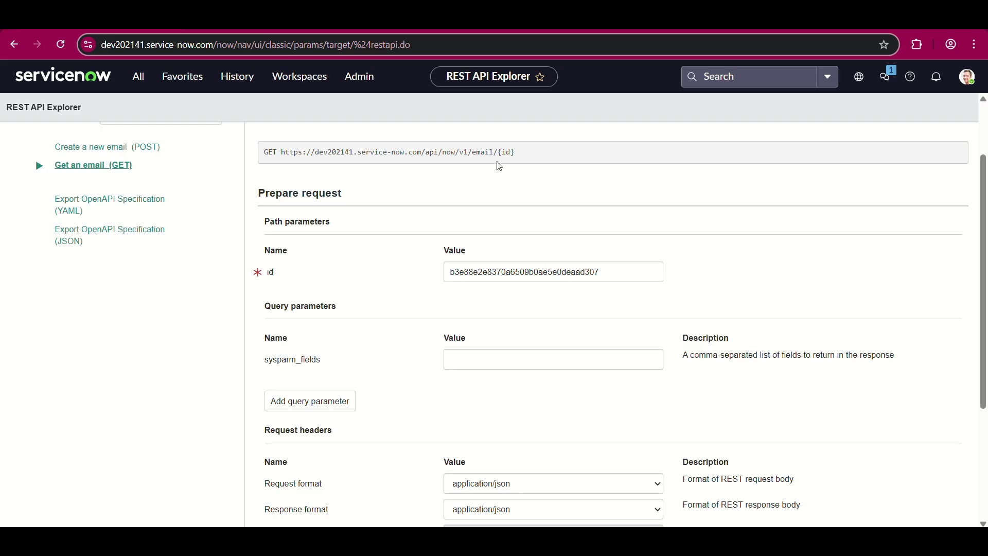
- Switch from the REST API Explorer to the YouTube Integration playlist tab
key("ctrl+Tab")
scroll(672, 172, "up", 8)
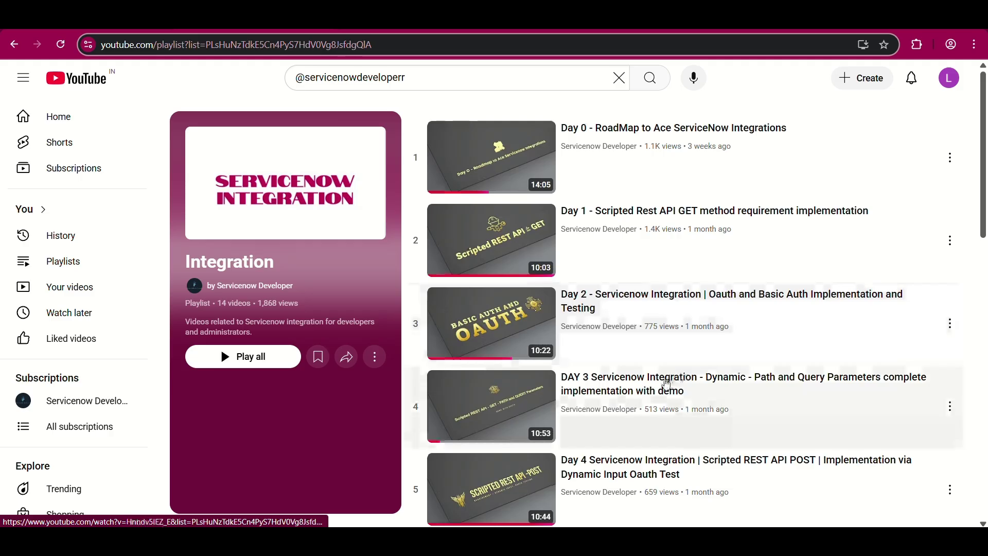
- Scroll the Integration playlist to video 14, Day 13 on Import Set API Part 2
scroll(755, 315, "down", 1)
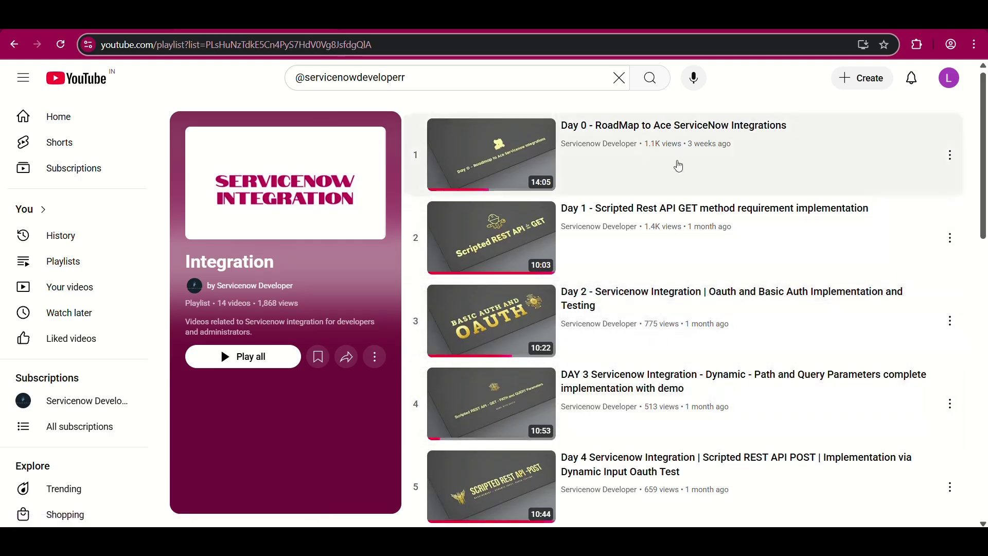
scroll(713, 324, "down", 2)
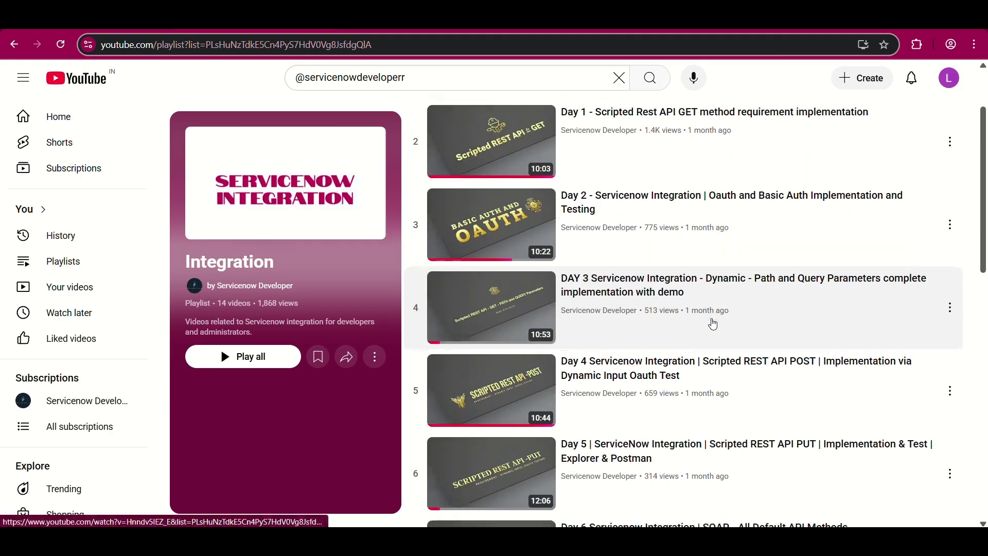
scroll(714, 324, "down", 2)
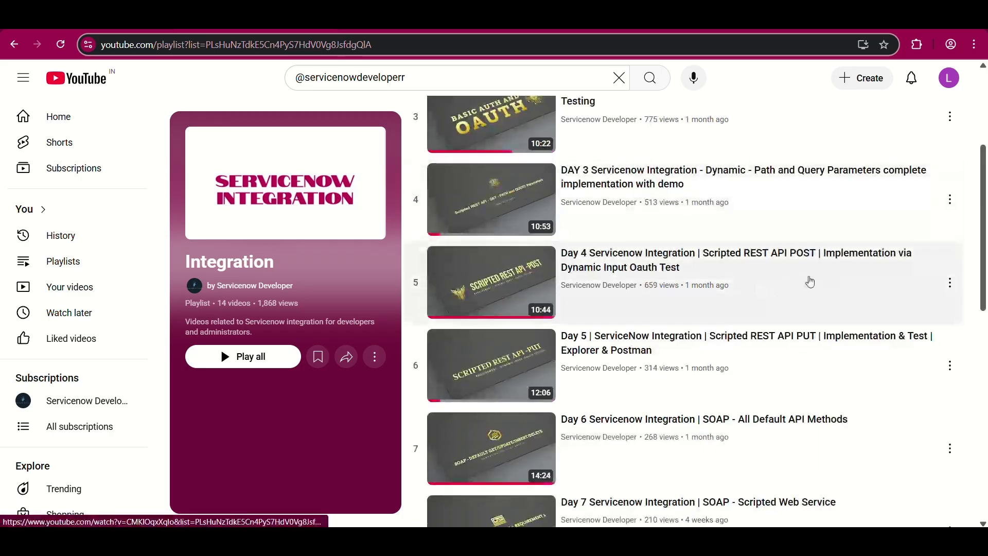
scroll(788, 379, "down", 4)
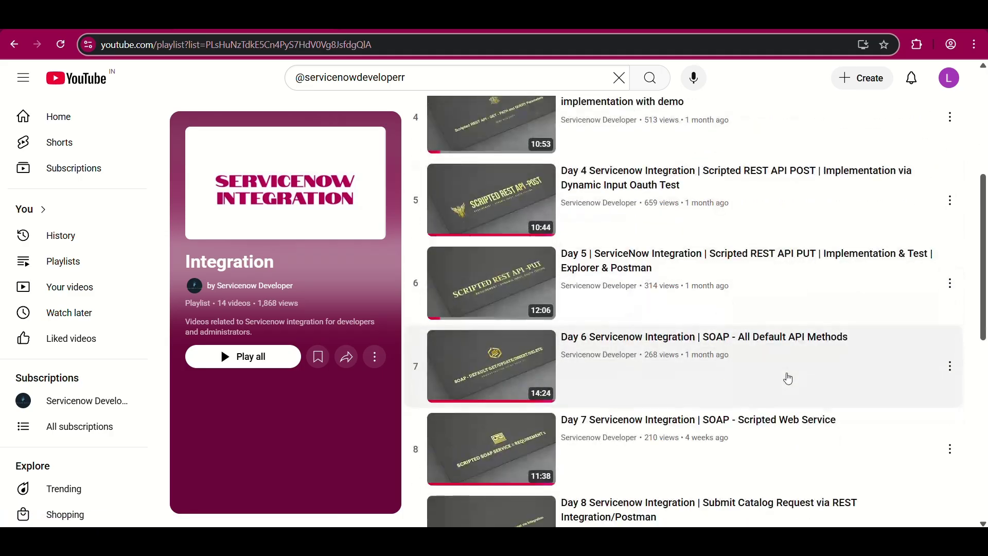
scroll(788, 379, "down", 3)
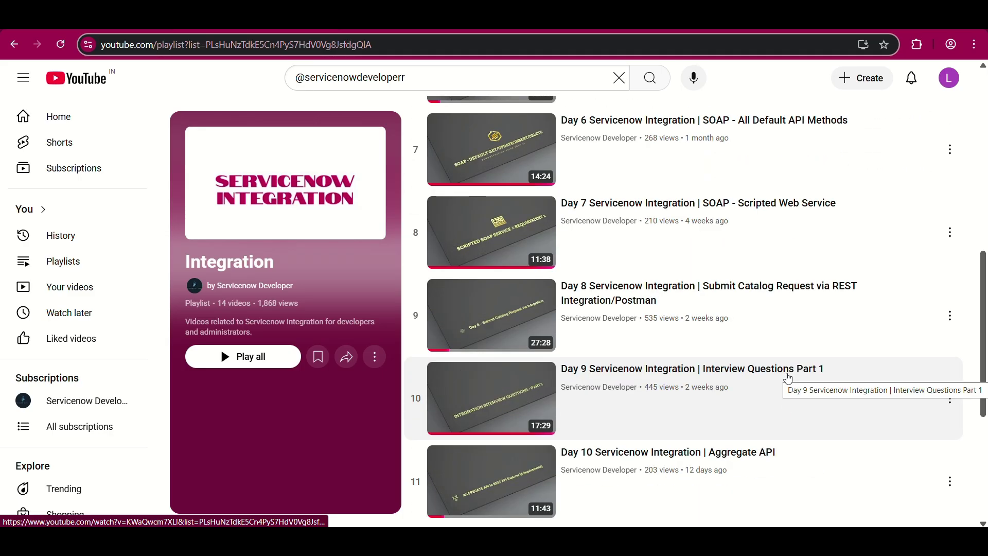
scroll(763, 370, "down", 2)
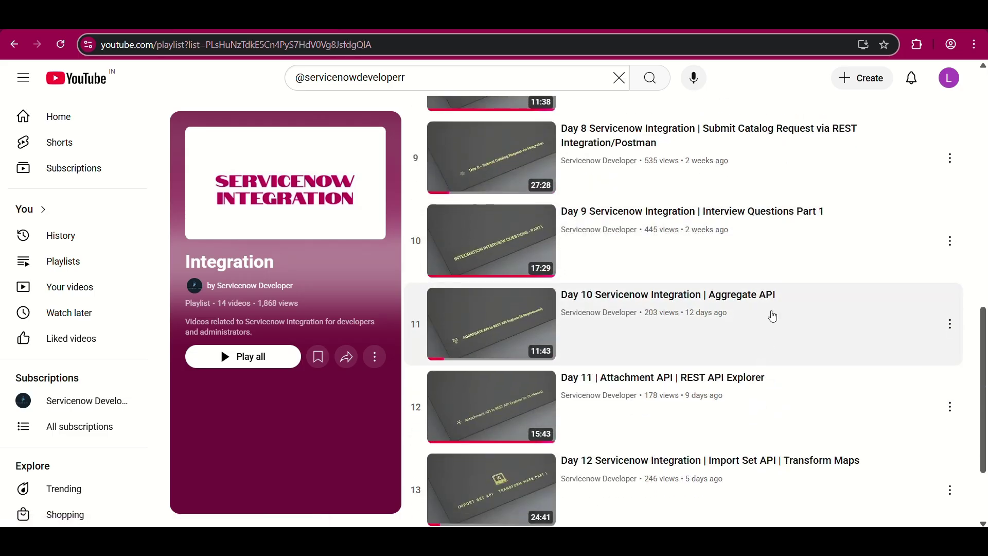
scroll(769, 316, "down", 2)
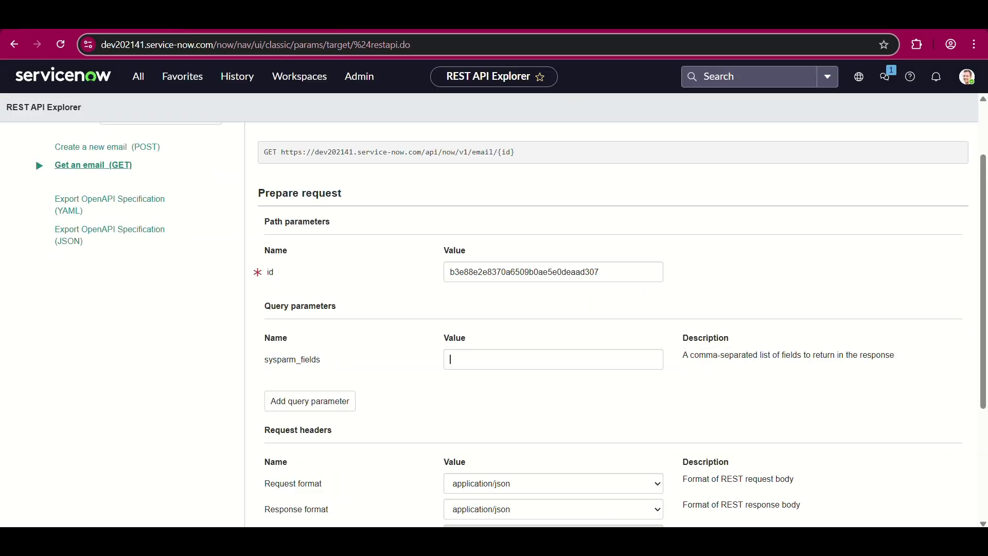
- Move between the YouTube playlist and the REST API Explorer's Get an email request, reviewing it
left_click(448, 357)
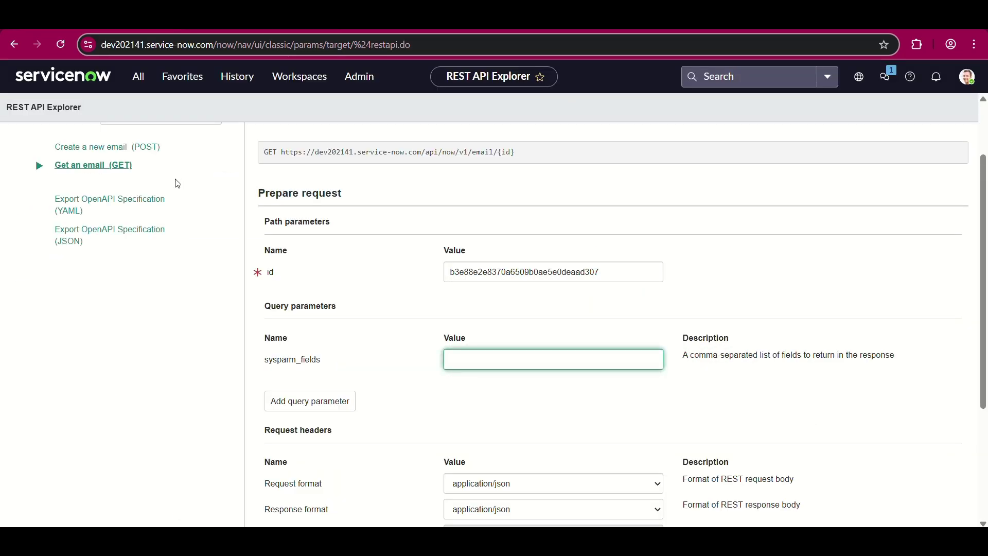
scroll(161, 180, "up", 2)
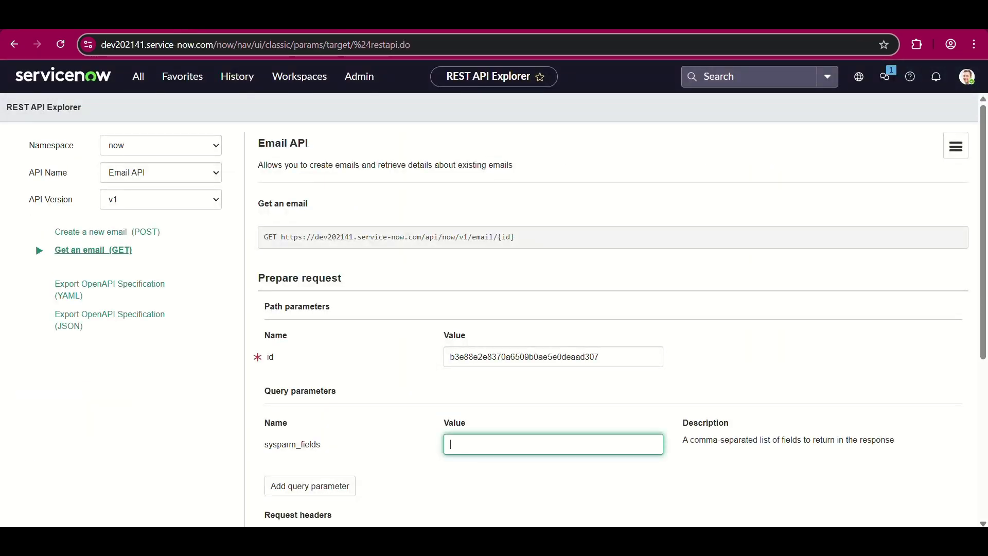
left_click(231, 18)
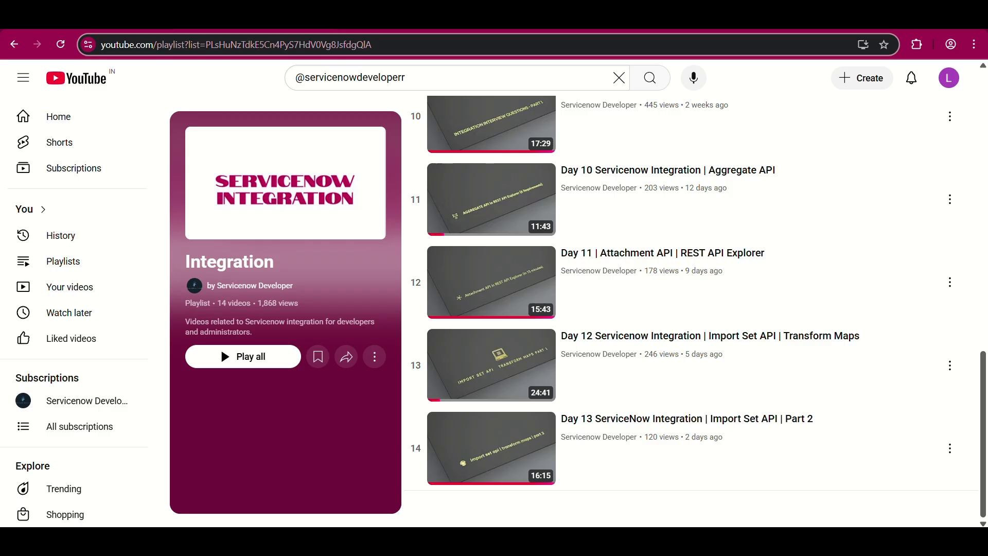
key("ctrl+Tab")
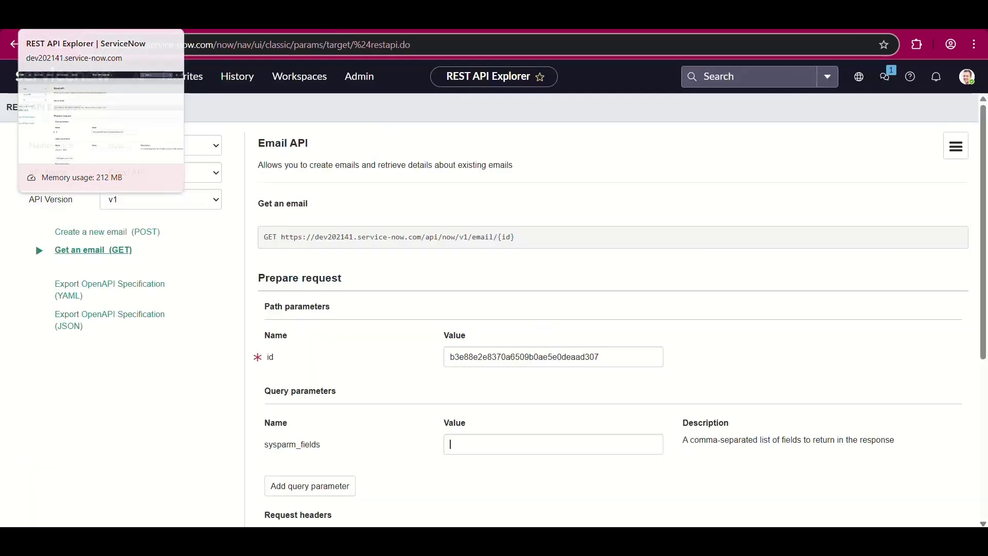
scroll(291, 309, "down", 1)
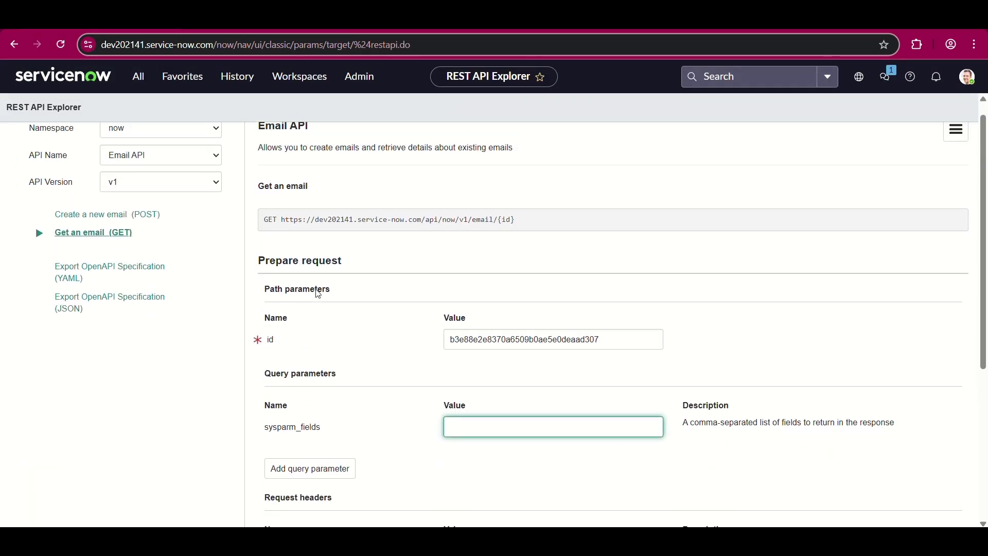
scroll(291, 308, "up", 1)
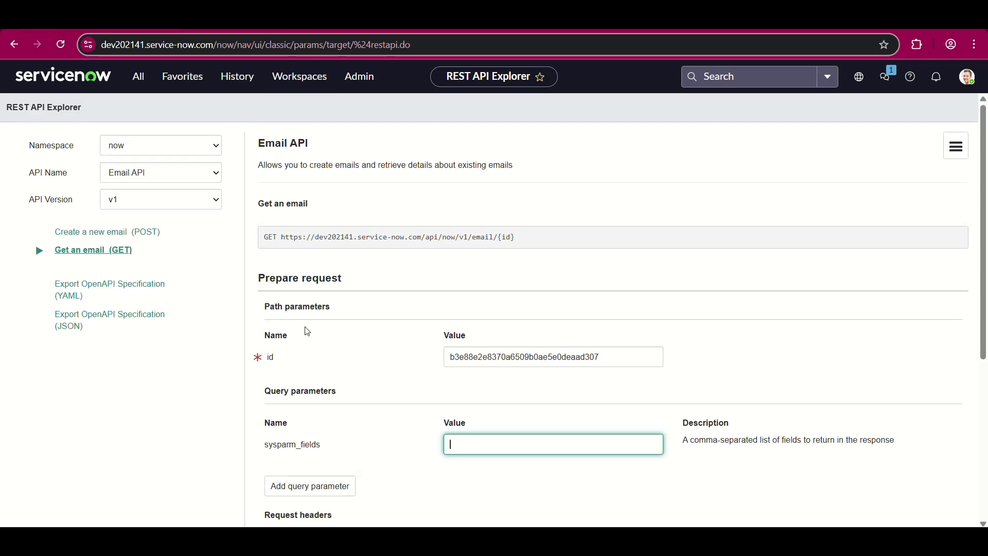
scroll(304, 334, "down", 3)
scroll(118, 239, "up", 3)
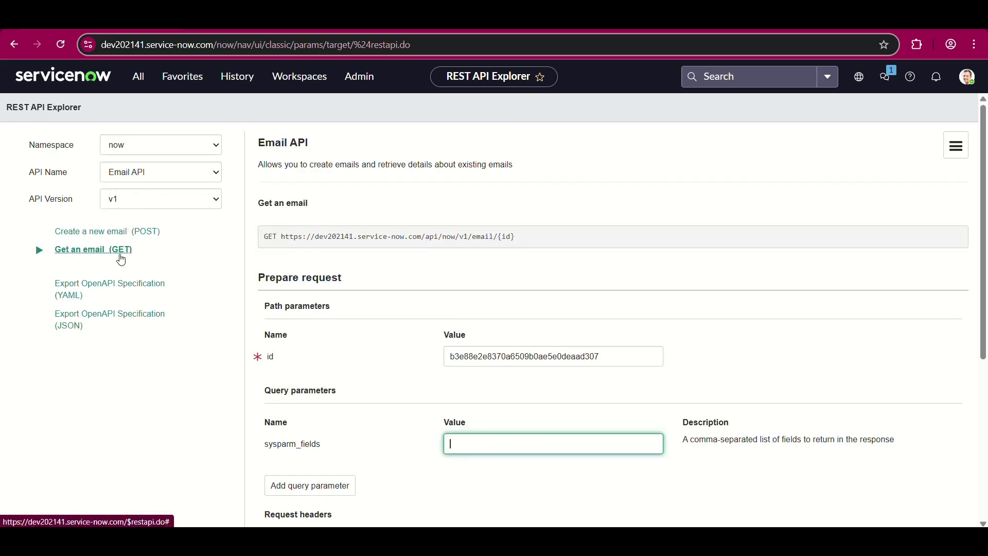
- In a new tab, search 'email api Reference servicenow' and open the Email API documentation
key("ctrl+t")
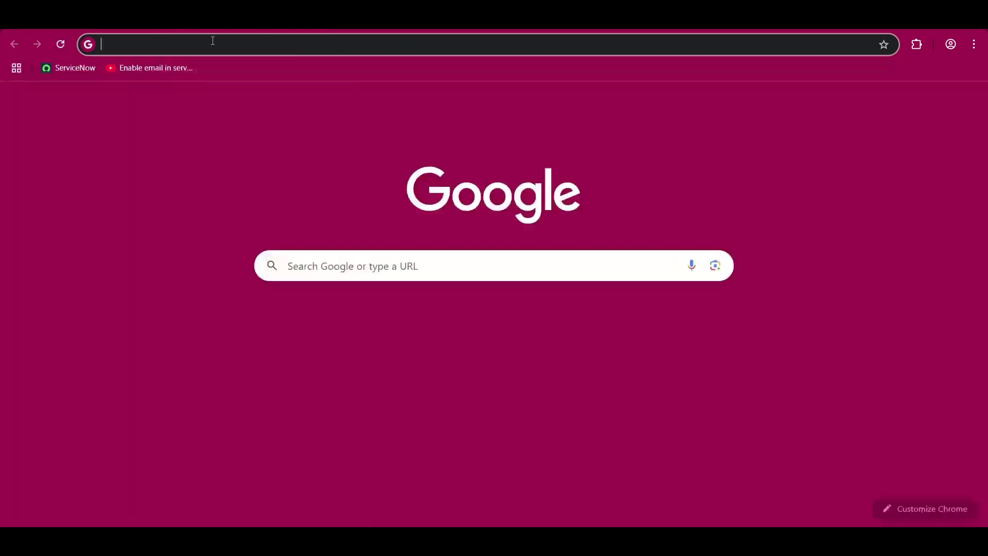
type("email api")
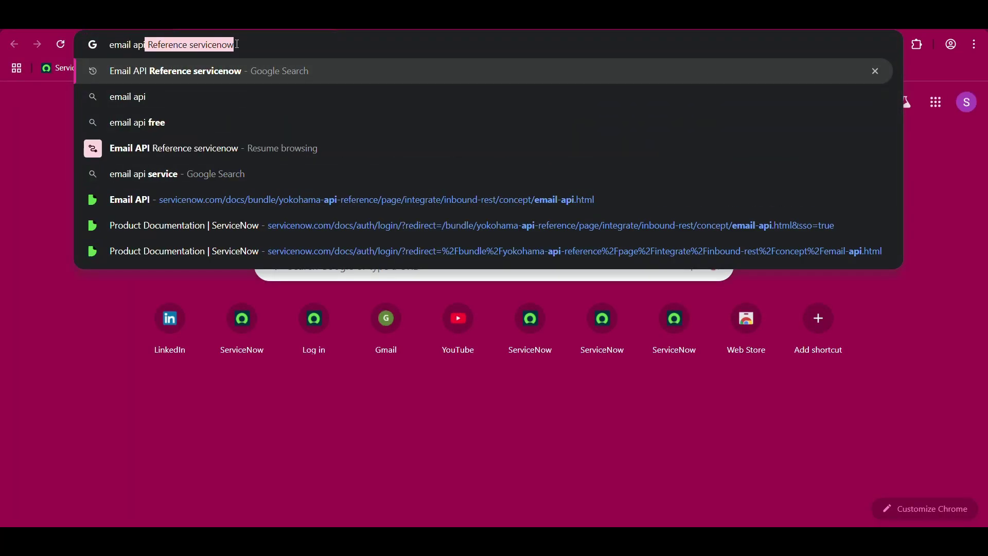
key("Right")
key("Return")
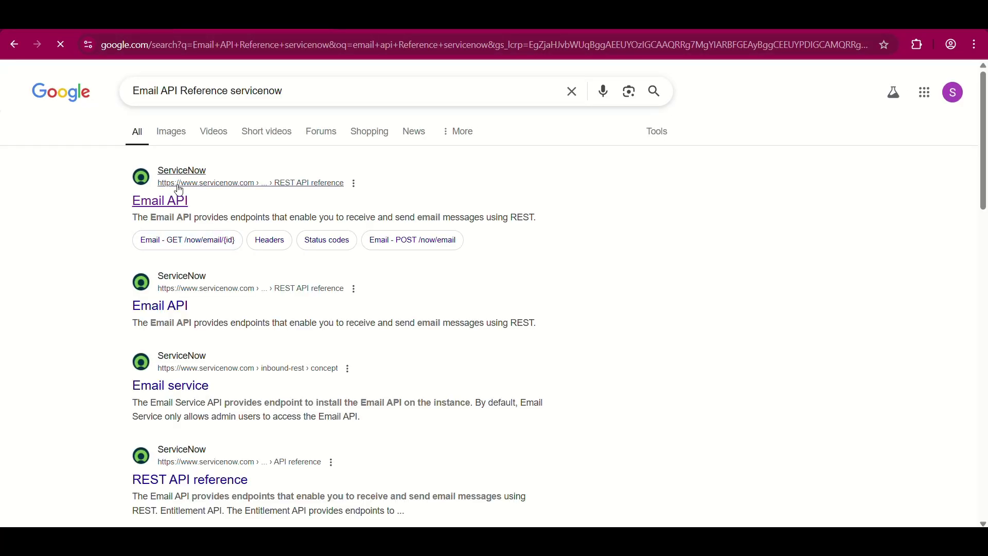
left_click(160, 202)
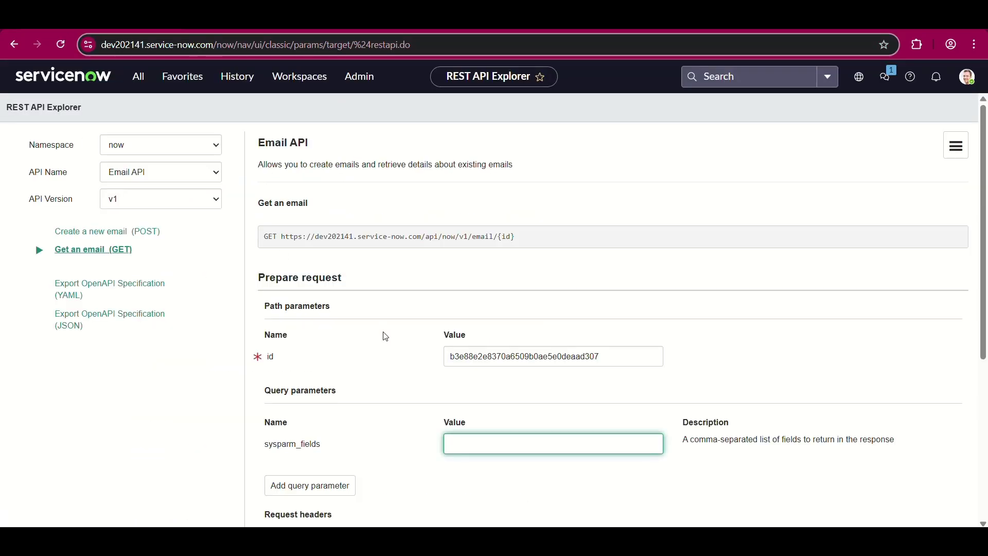
scroll(385, 336, "down", 1)
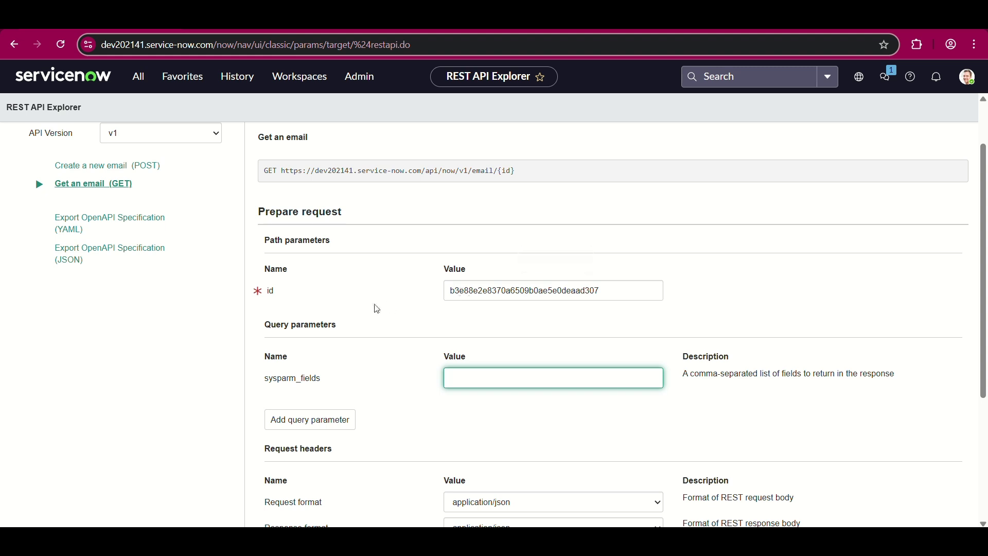
- Examine the email record id and sysparm_fields values
scroll(373, 317, "down", 1)
scroll(364, 376, "down", 1)
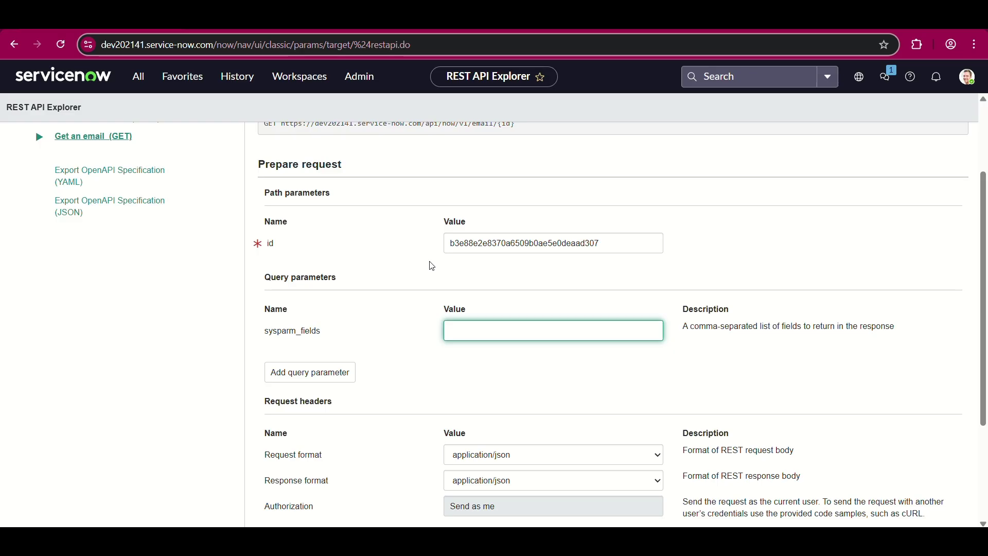
left_click(465, 240)
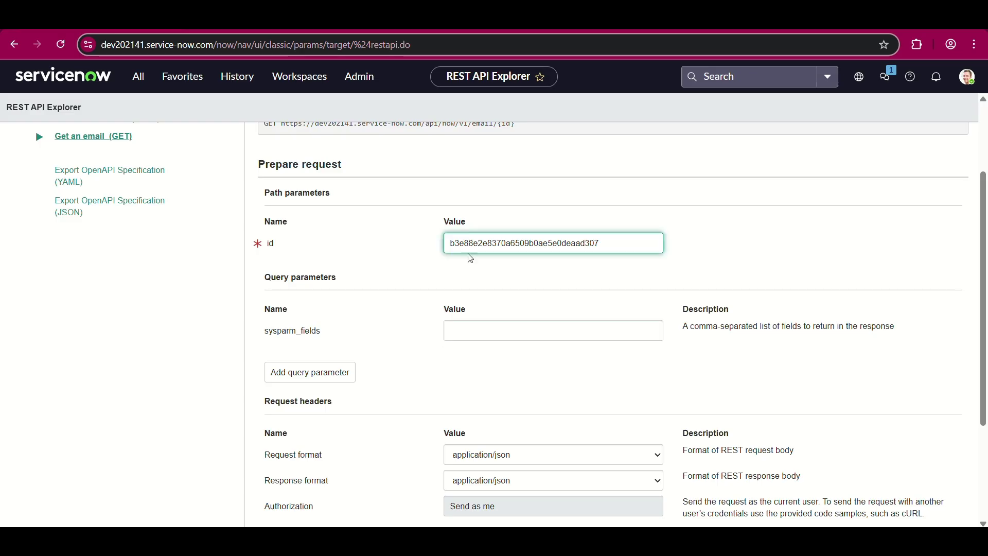
scroll(423, 309, "down", 1)
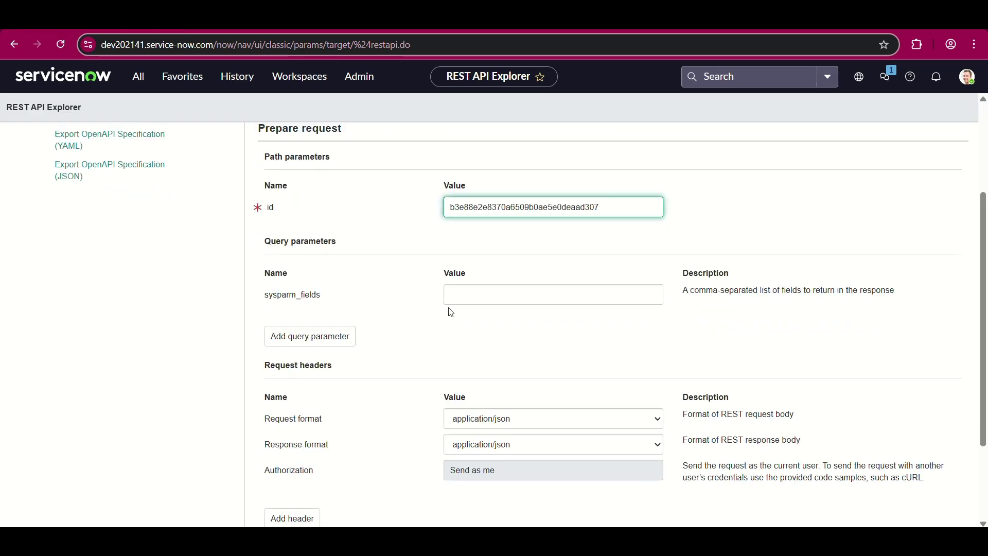
left_click(481, 303)
scroll(369, 312, "up", 1)
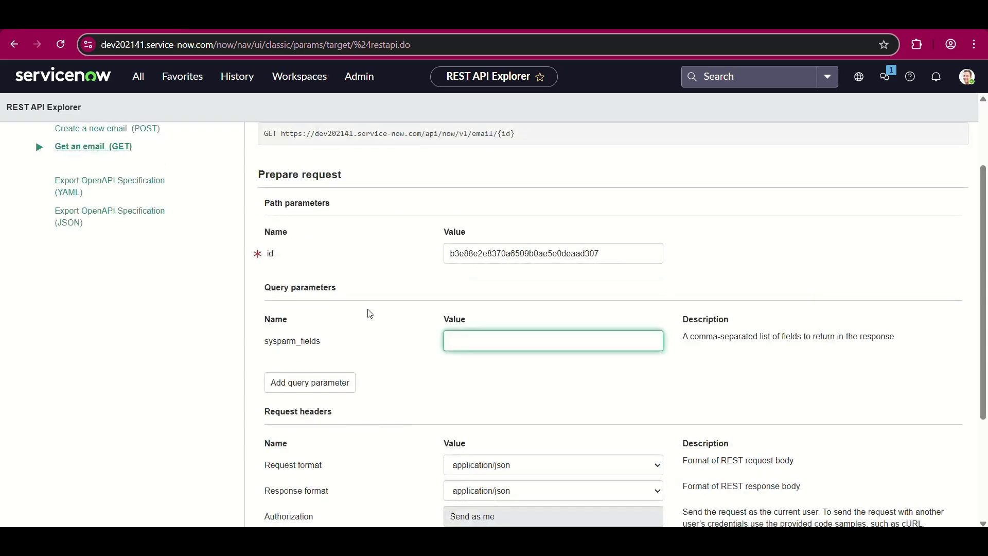
- Locate the Emails system log in the All menu, then go back to the REST API Explorer
left_click(138, 76)
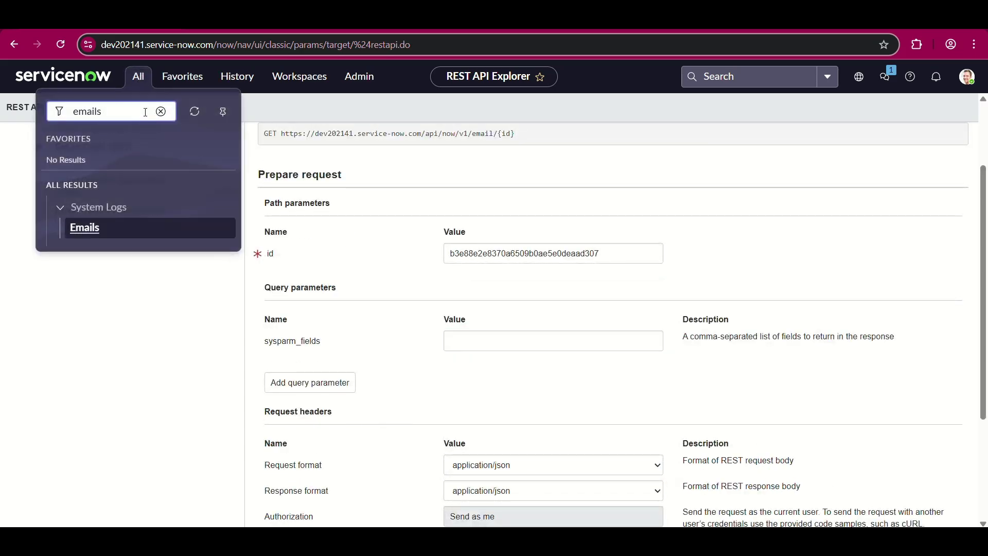
left_click(84, 228)
right_click(85, 235)
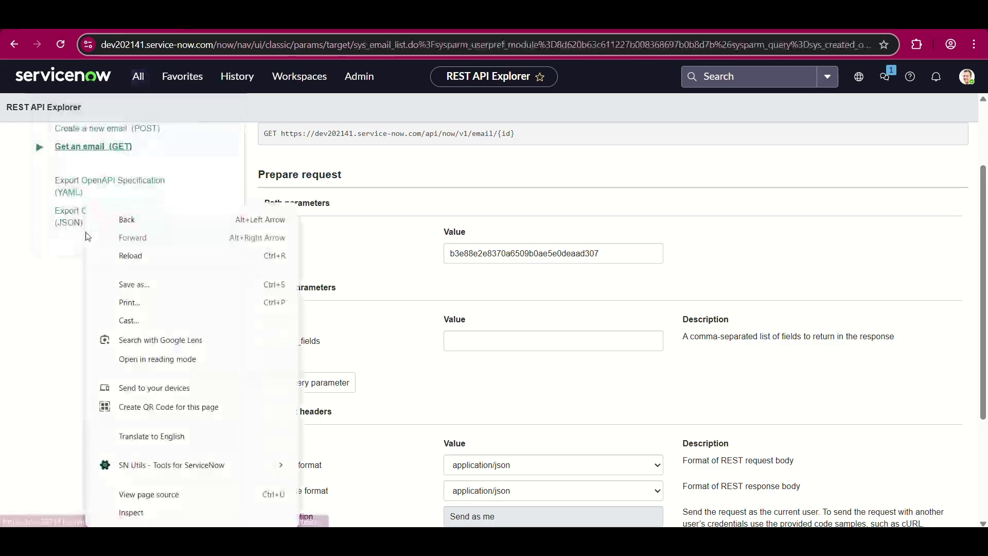
left_click(14, 44)
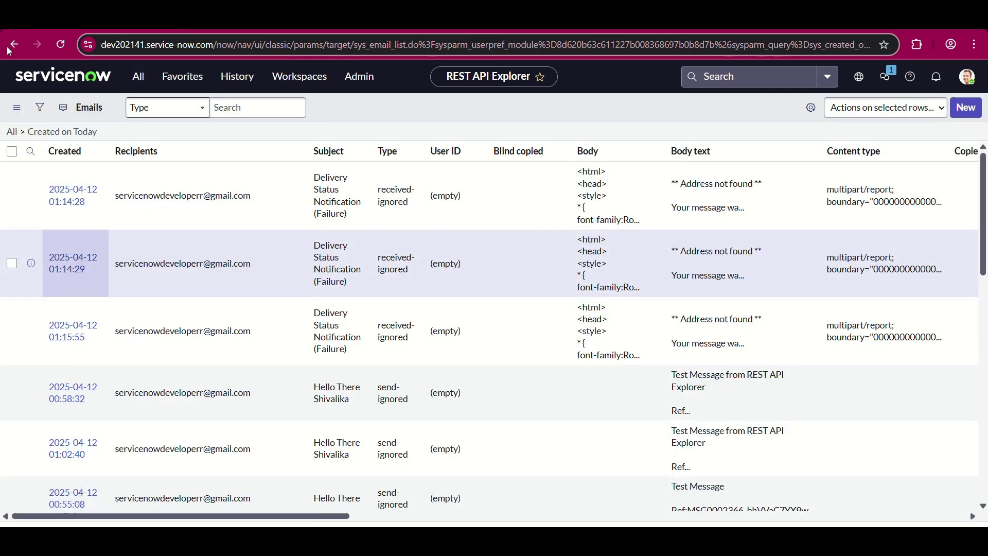
left_click(14, 44)
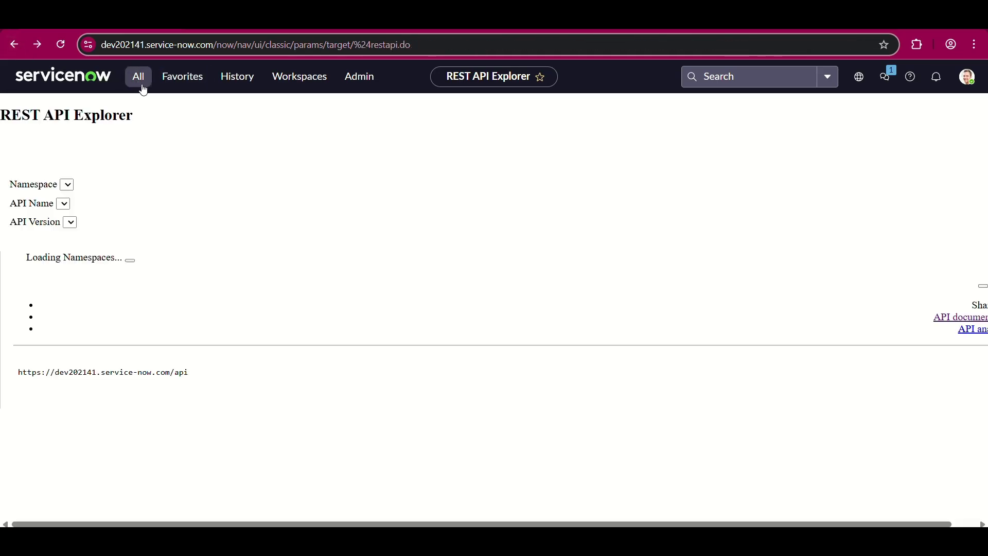
- Open System Logs > Emails in a new tab and return to the Email API docs
left_click(140, 82)
right_click(82, 228)
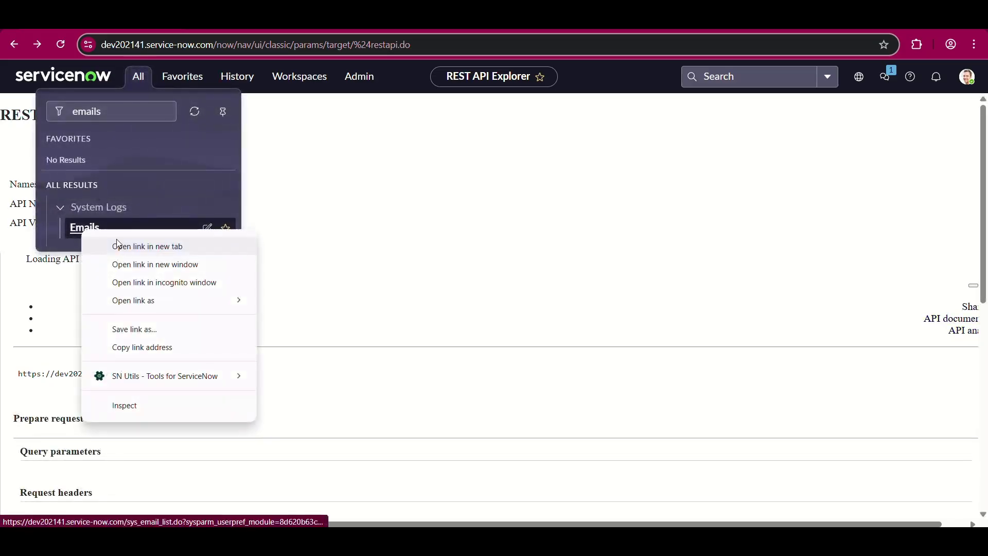
left_click(134, 247)
key("ctrl+Tab")
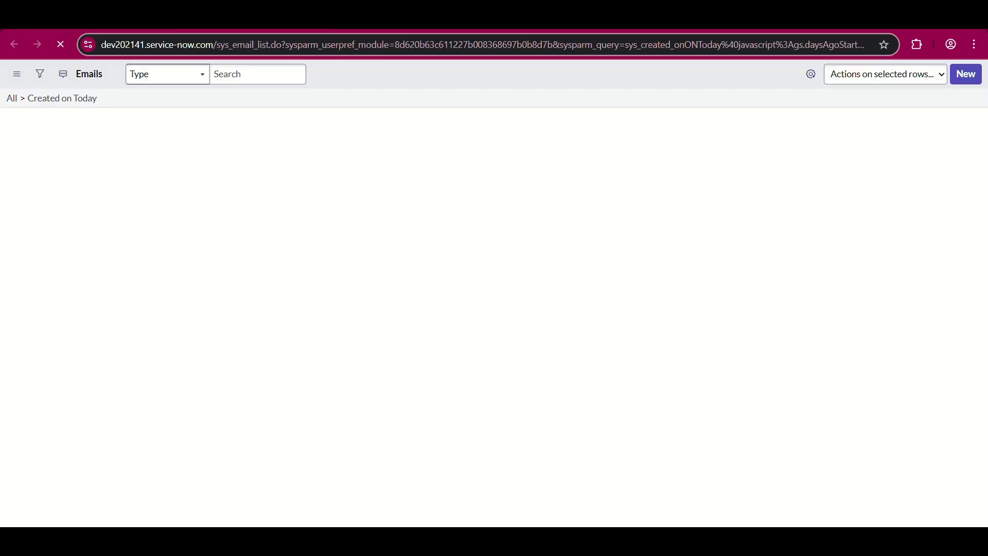
key("ctrl+shift+Tab")
- Scroll through the Email API documentation's parameters
scroll(414, 425, "down", 4)
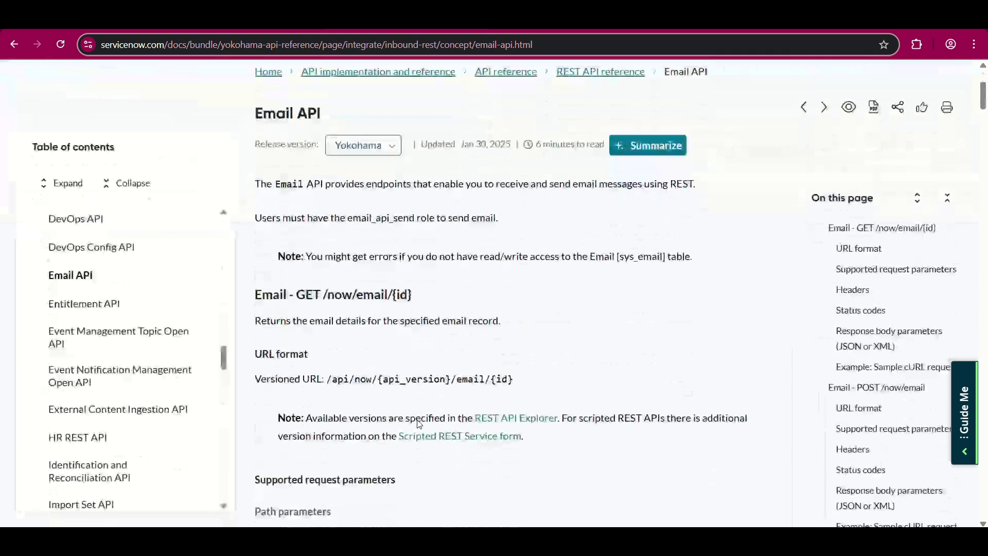
scroll(419, 424, "down", 6)
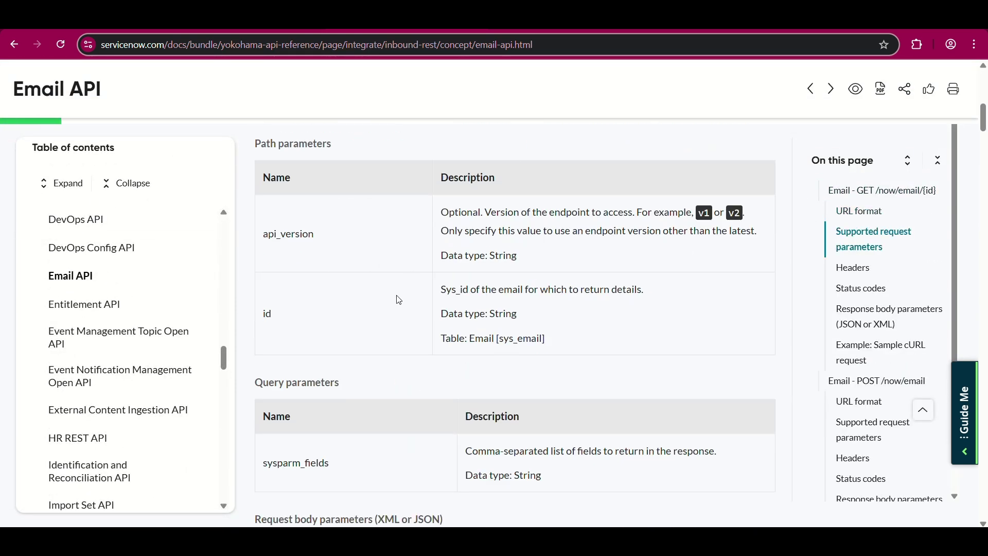
scroll(407, 311, "up", 3)
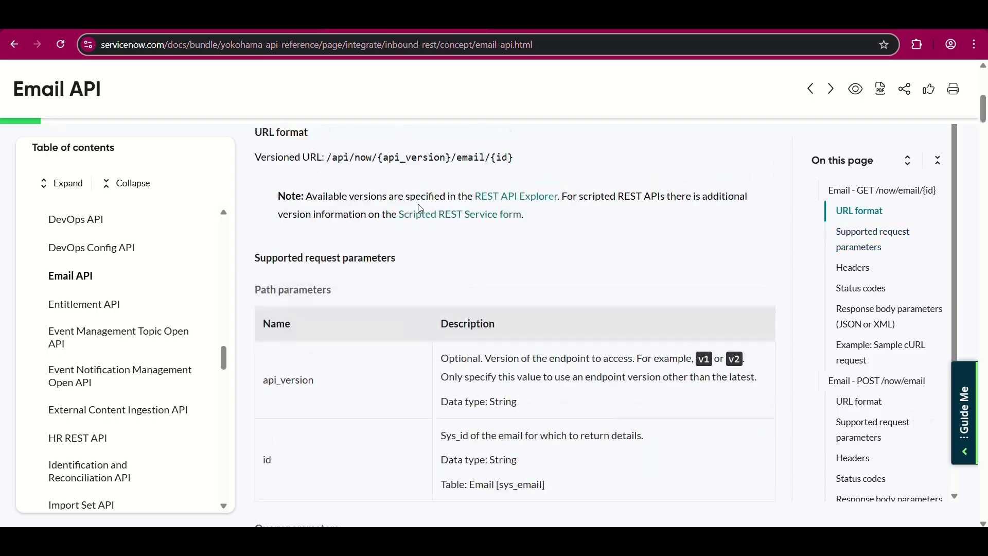
- In the REST API Explorer, select Email API as the API name with version v1
key("ctrl+Tab")
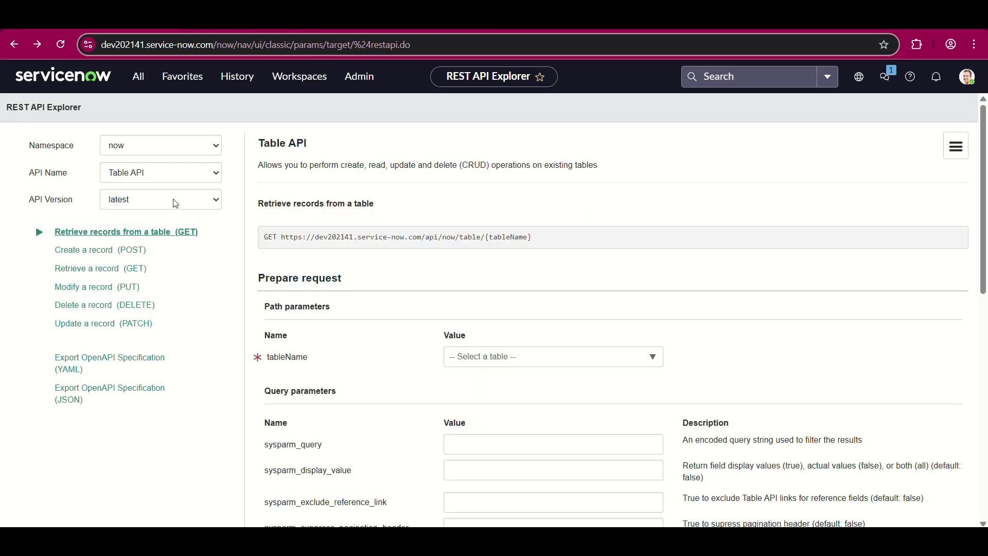
left_click(161, 172)
type("email")
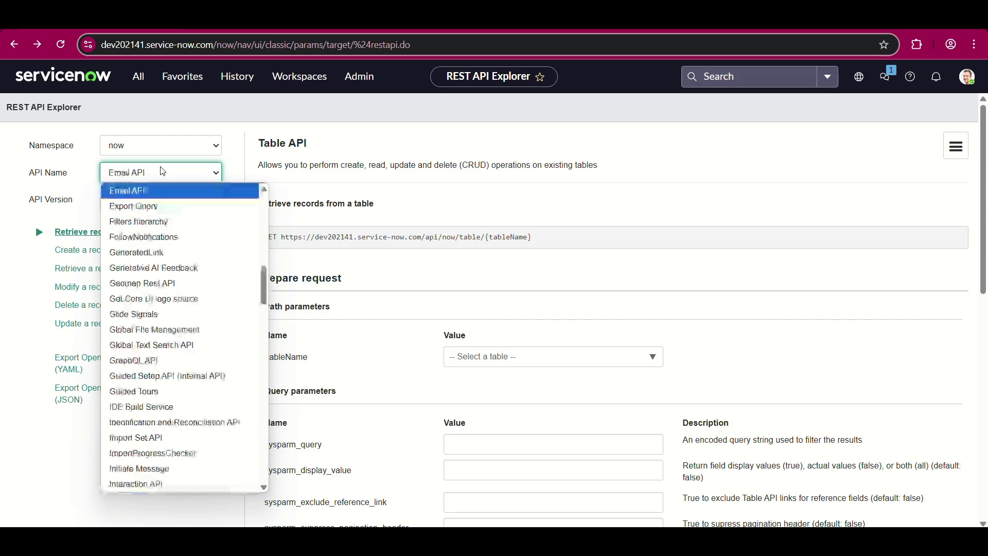
key("Return")
left_click(147, 205)
left_click(228, 271)
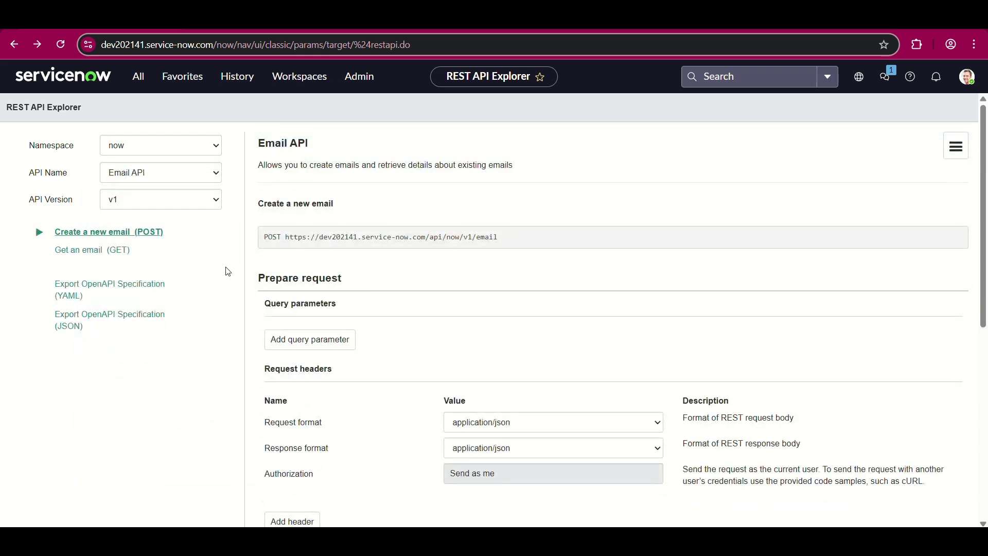
key("ctrl+Tab")
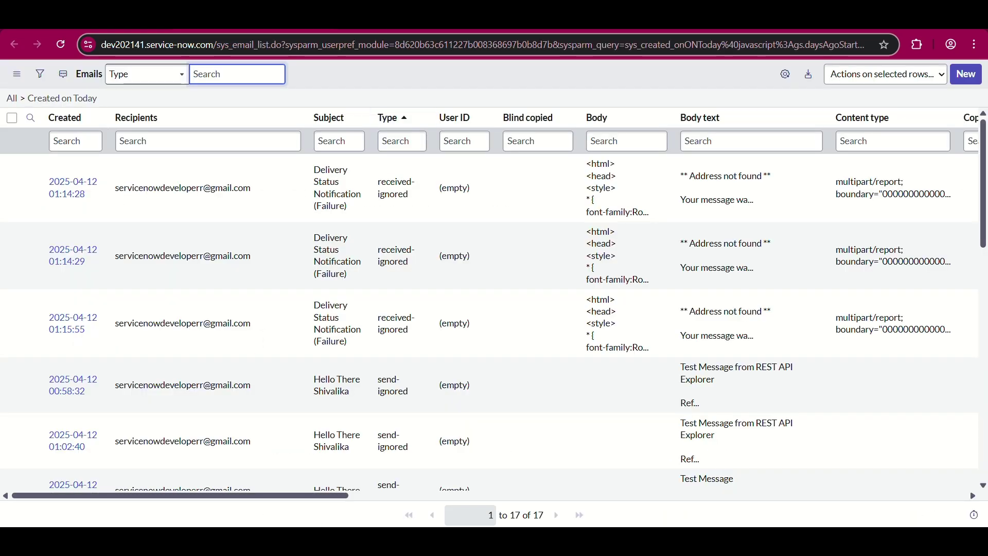
- Scroll further through the Email API documentation
key("ctrl+Tab")
scroll(430, 377, "down", 1)
scroll(429, 377, "down", 1)
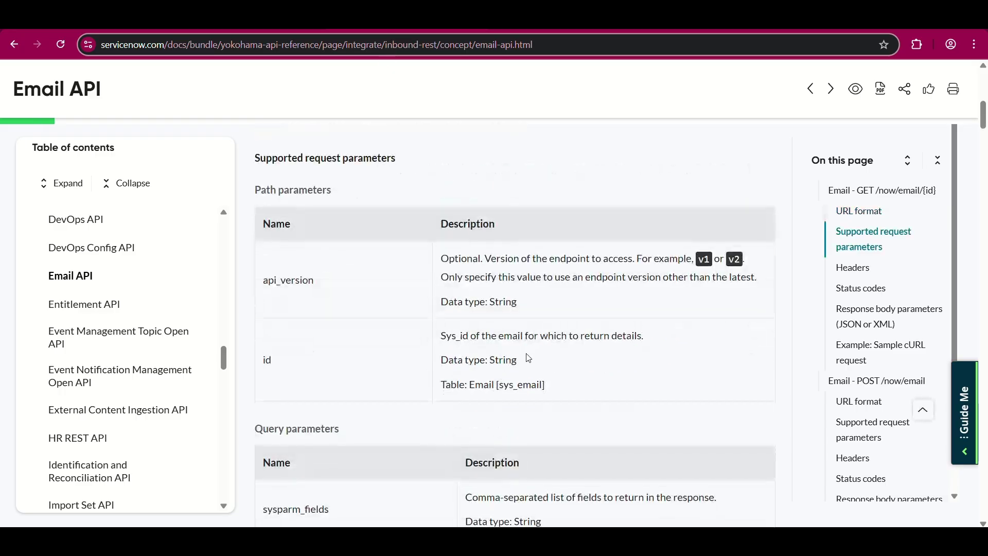
scroll(509, 385, "down", 1)
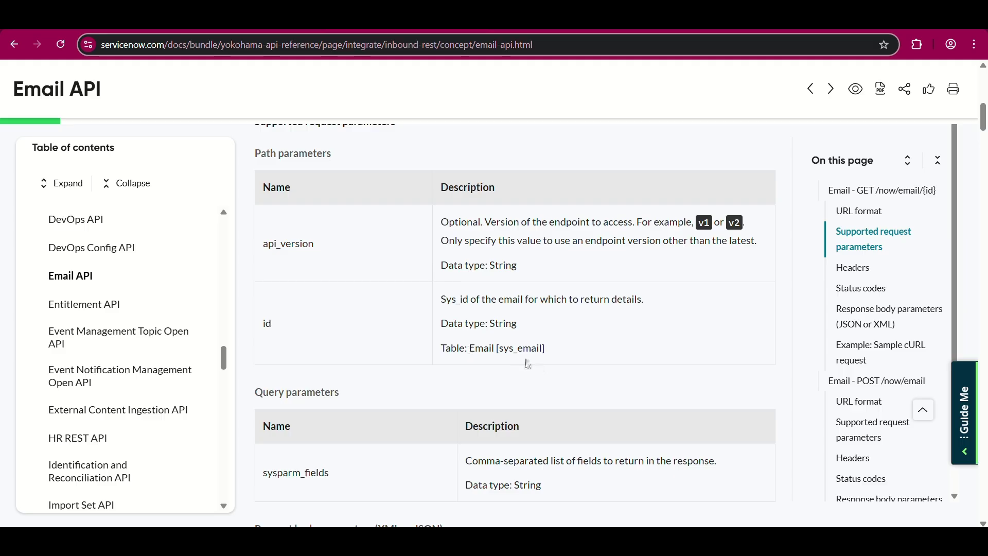
- Copy the sys_id of the Restocking Request email for the Dell PowerEdge M710HD Blade Server
key("ctrl+Tab")
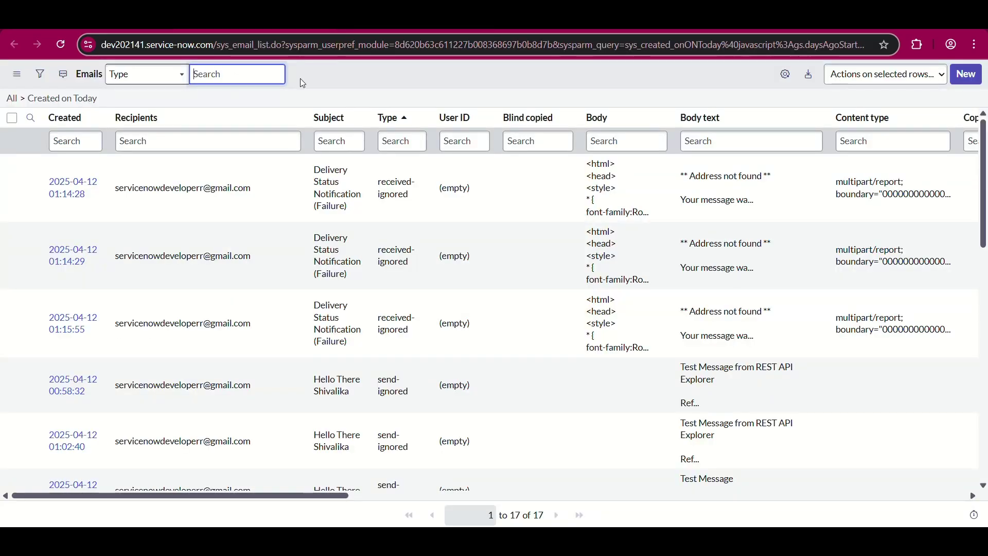
scroll(235, 241, "down", 10)
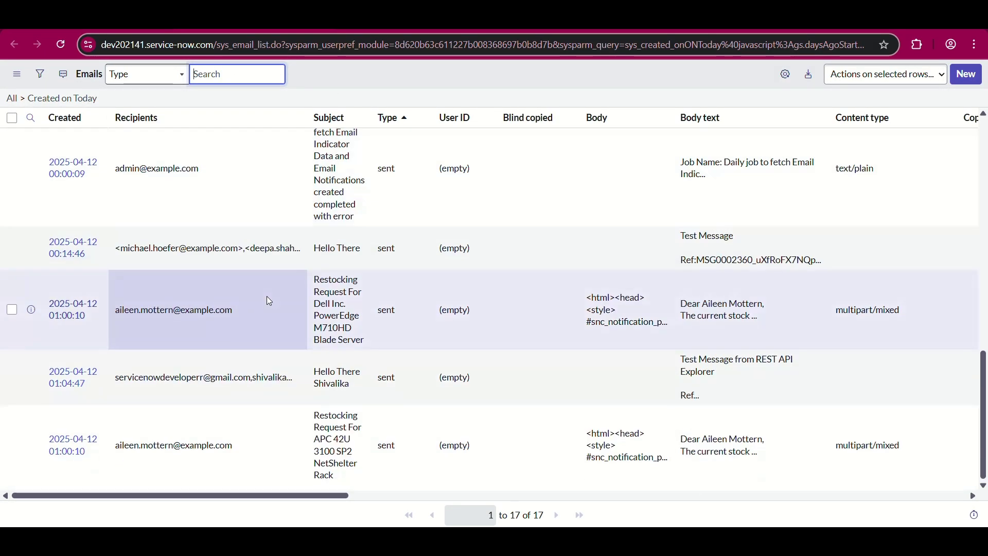
right_click(59, 316)
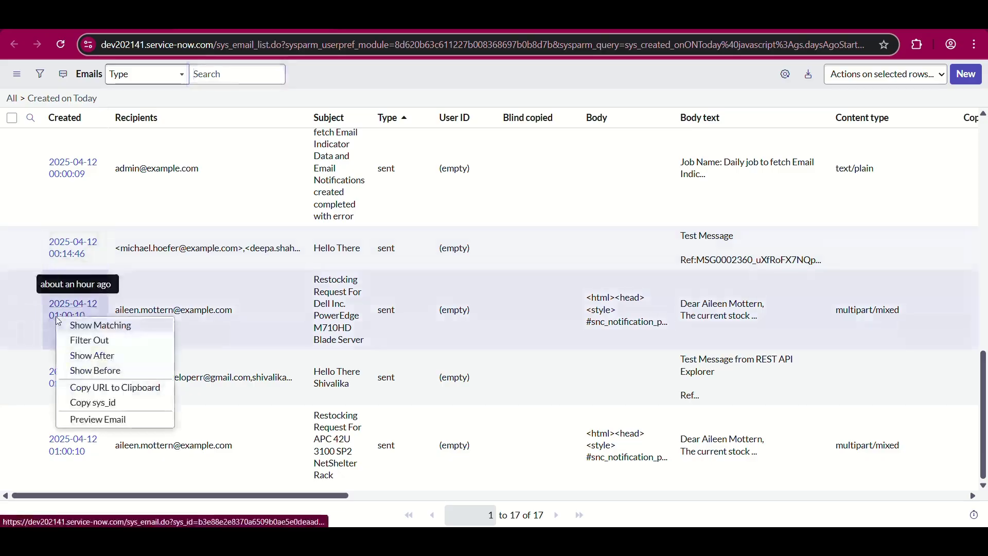
left_click(108, 407)
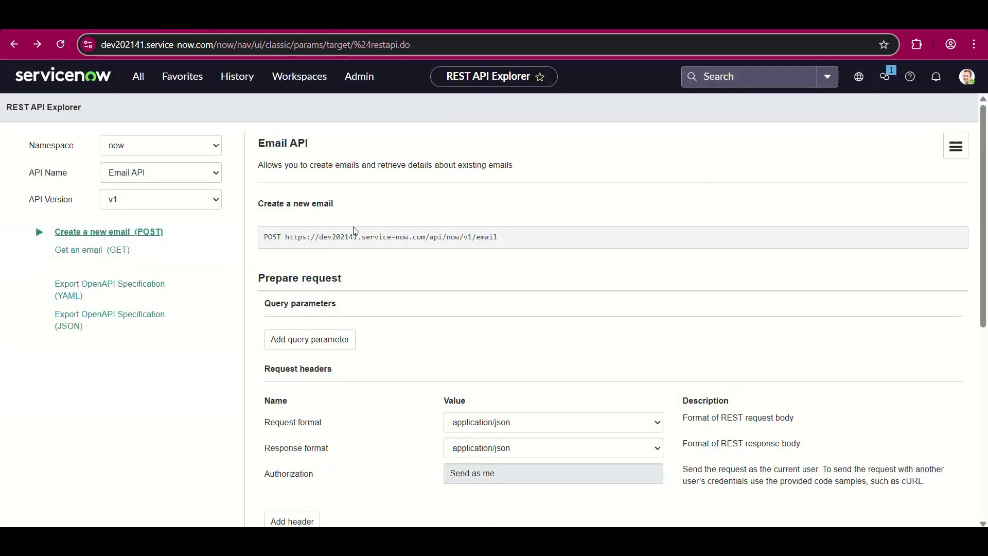
- Send a Get an email request with the copied sys_id pasted as the id
scroll(507, 457, "down", 2)
scroll(505, 455, "up", 1)
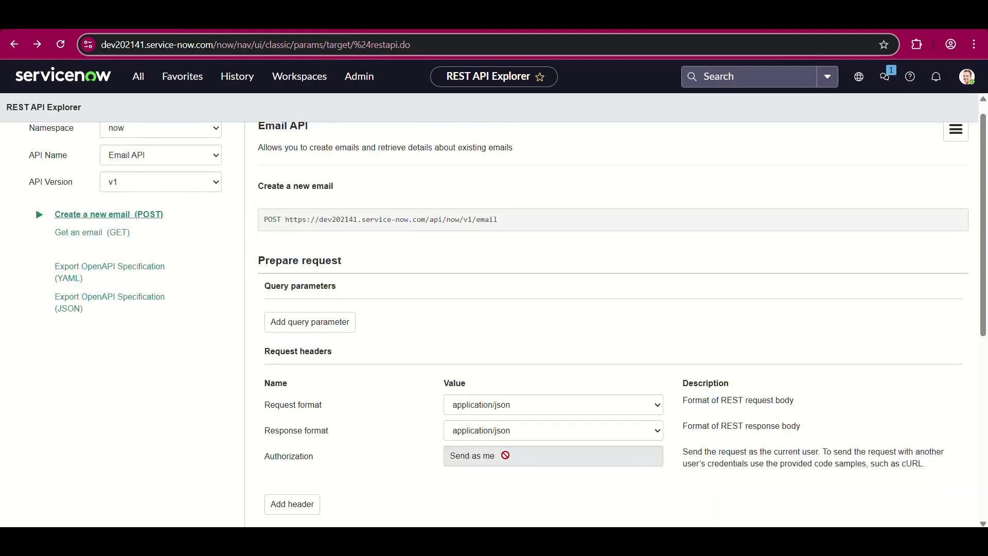
left_click(92, 232)
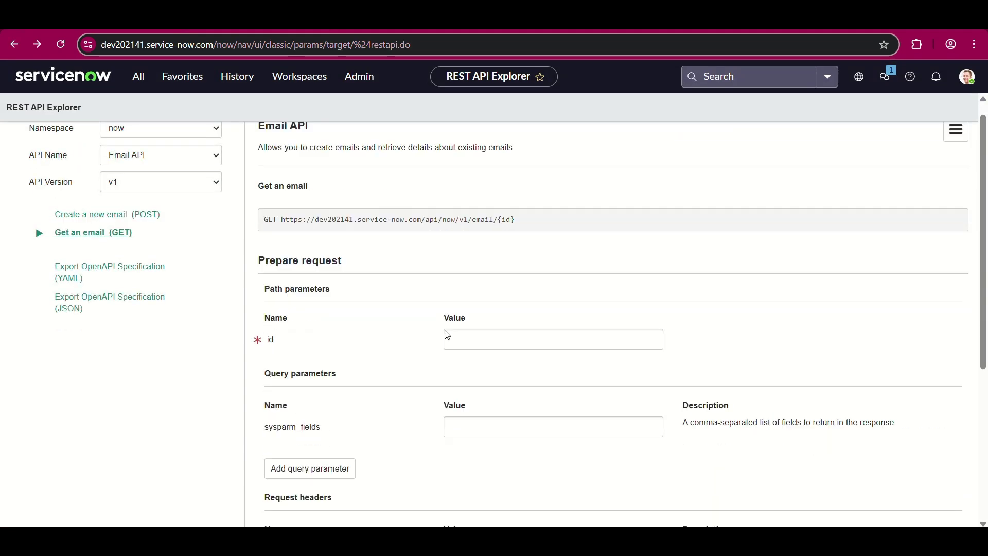
scroll(447, 334, "down", 2)
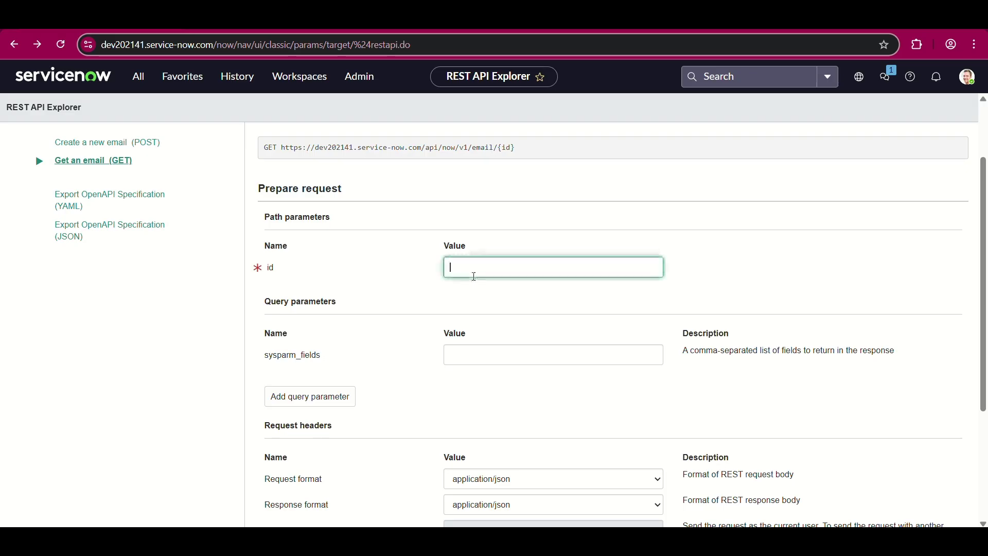
key("ctrl+v")
scroll(381, 388, "down", 5)
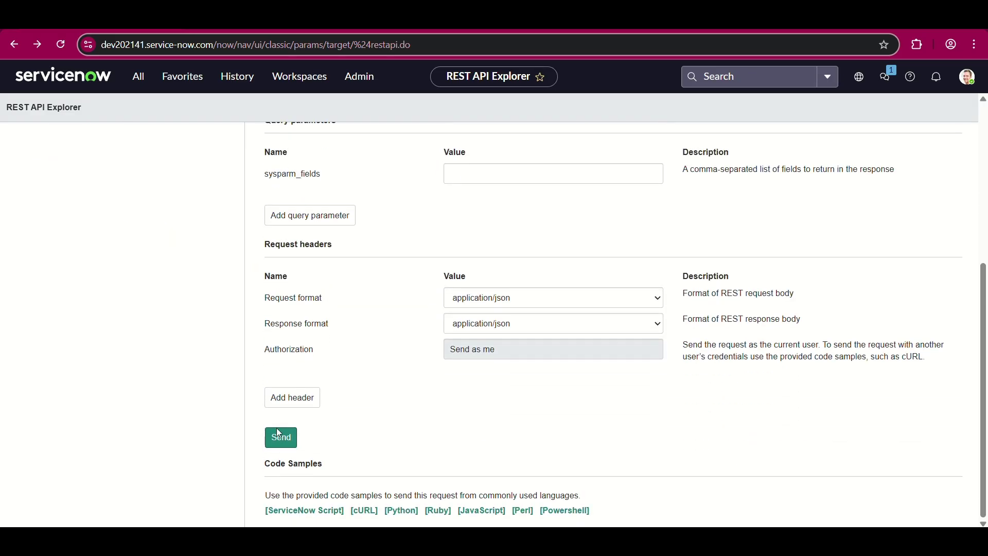
left_click(279, 435)
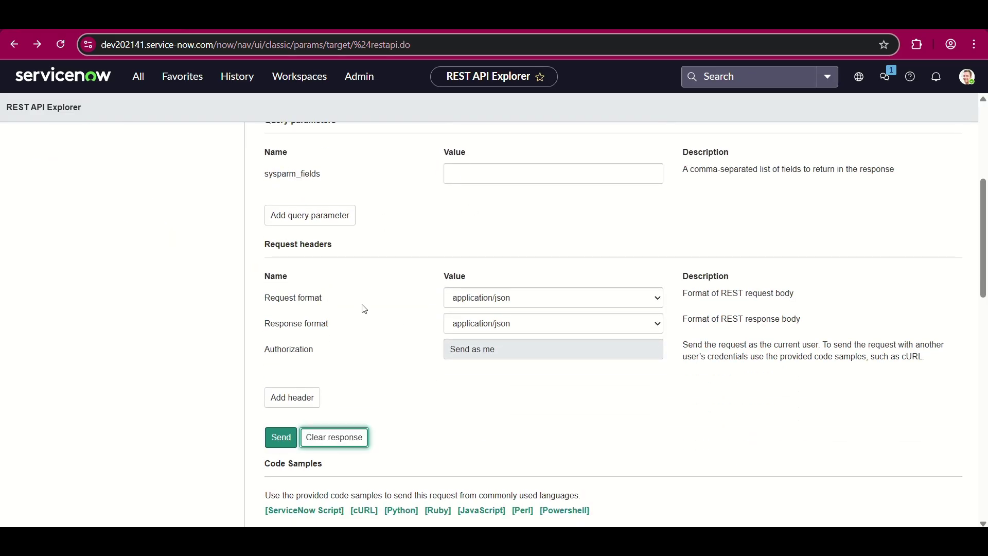
scroll(379, 309, "down", 1)
scroll(391, 312, "up", 4)
- Scroll through the response body to review the returned email's details
scroll(390, 314, "down", 20)
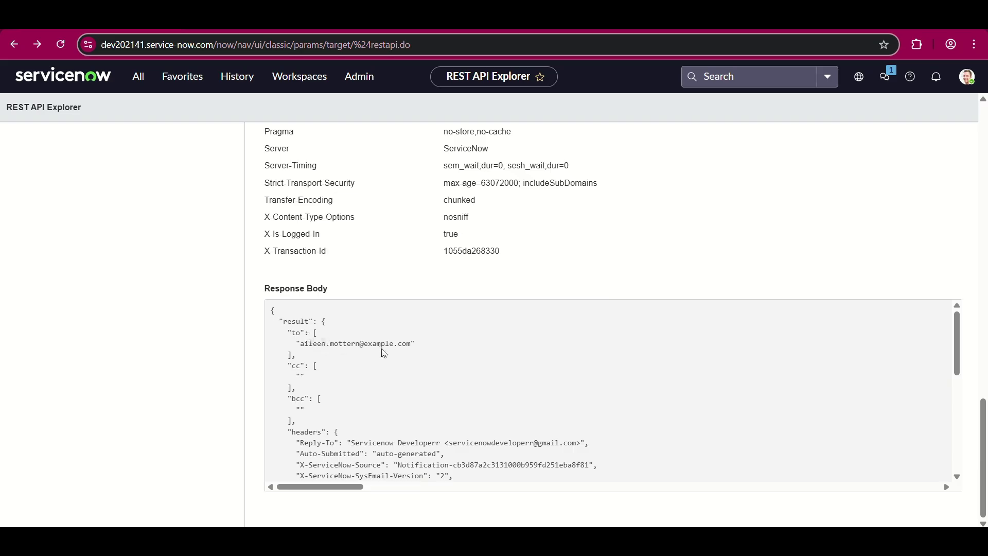
scroll(331, 408, "down", 1)
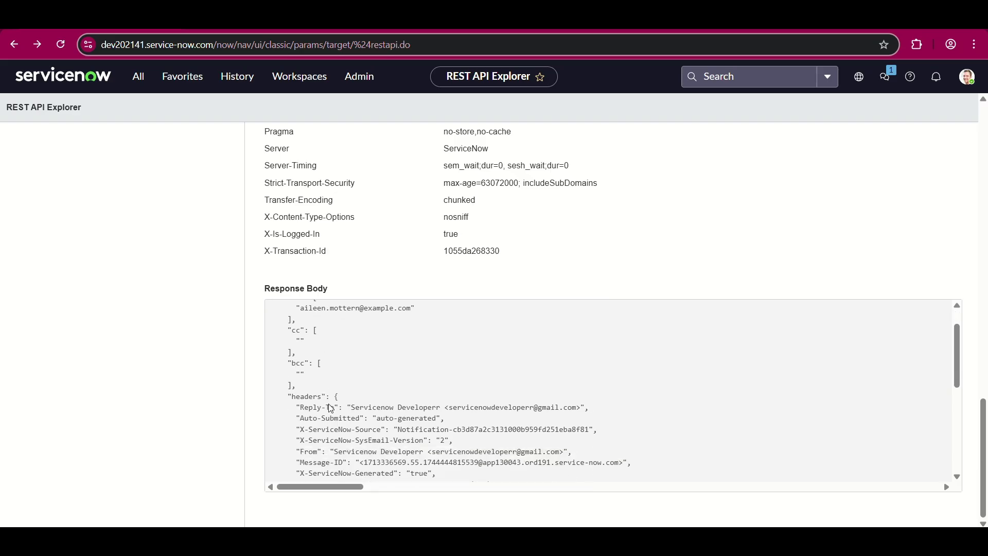
scroll(331, 408, "up", 1)
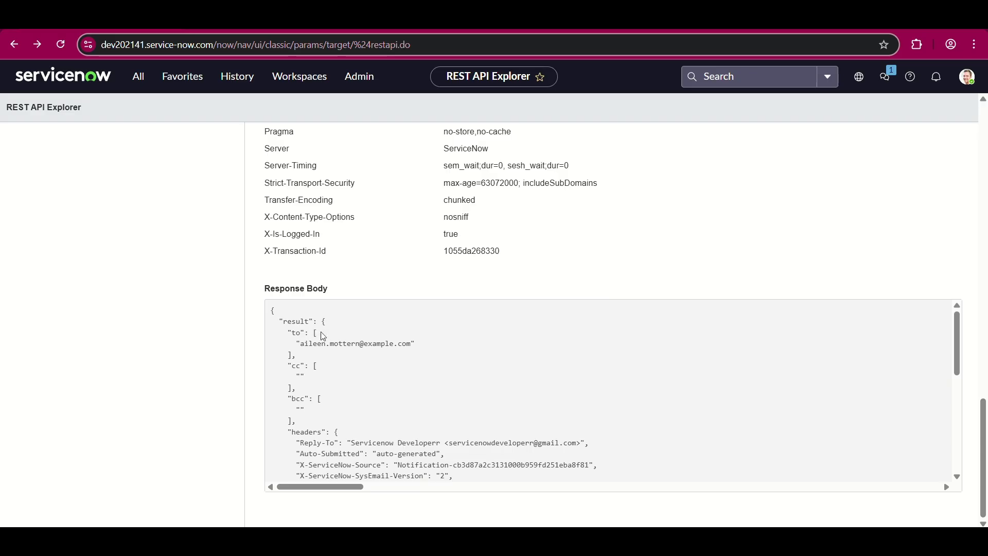
scroll(320, 370, "down", 2)
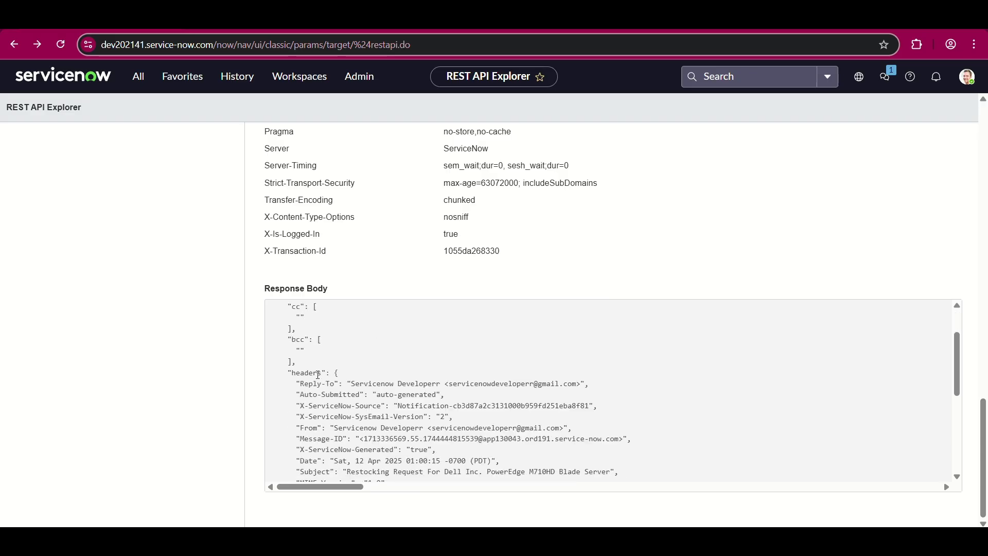
scroll(318, 374, "up", 2)
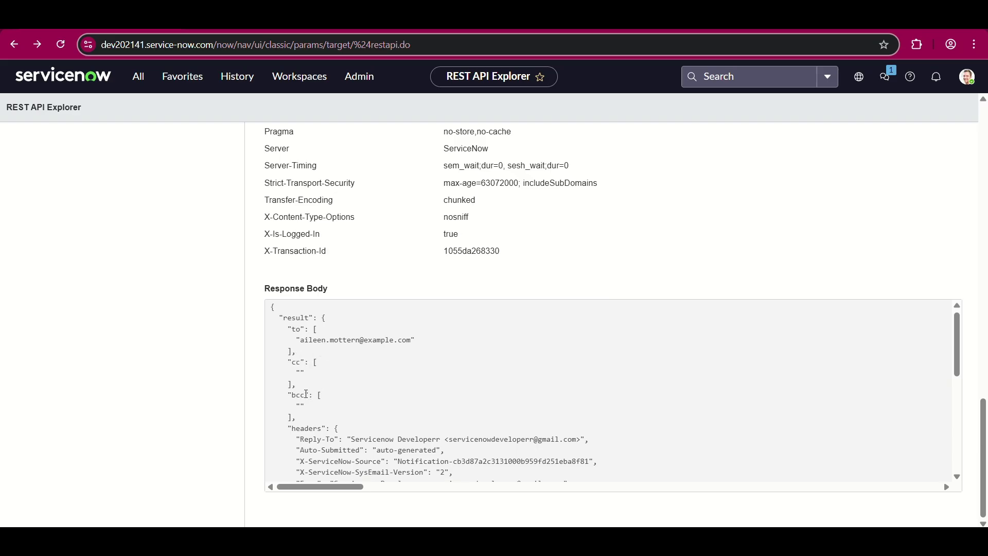
scroll(308, 391, "down", 1)
scroll(296, 371, "down", 3)
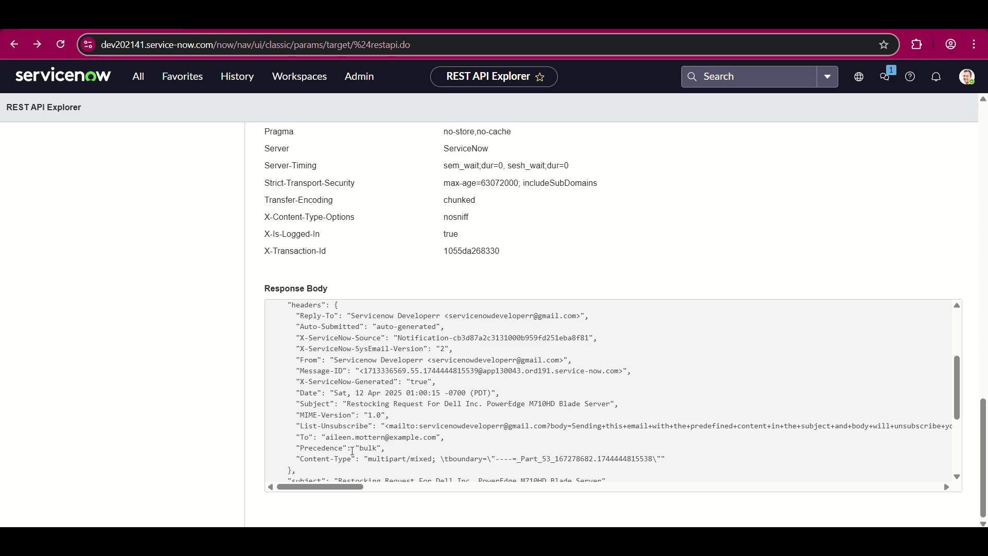
scroll(352, 451, "up", 1)
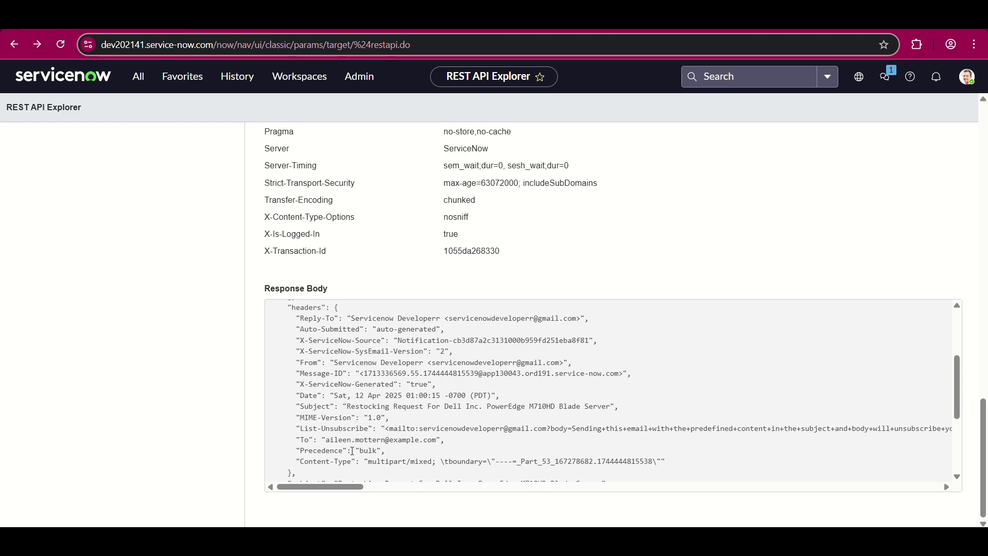
scroll(371, 439, "down", 5)
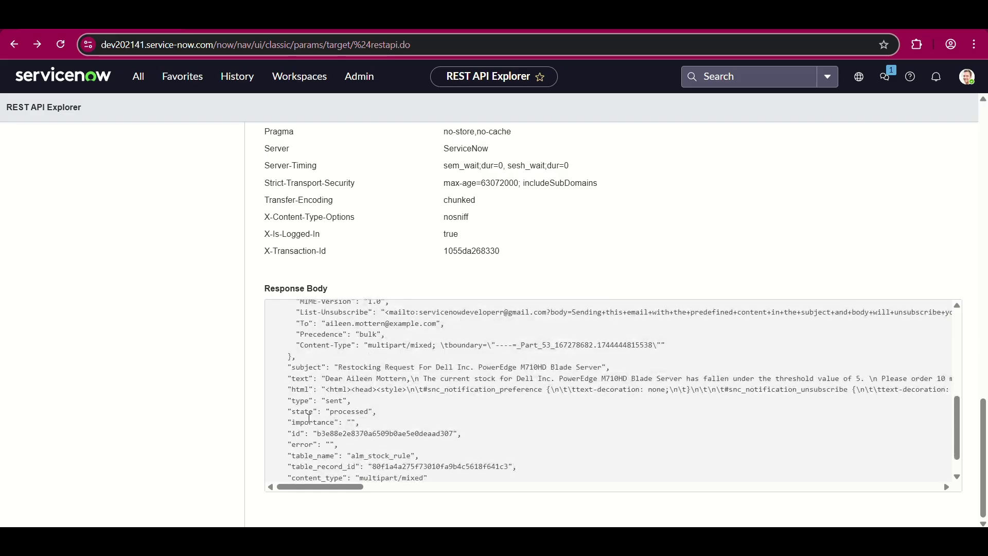
scroll(308, 416, "down", 3)
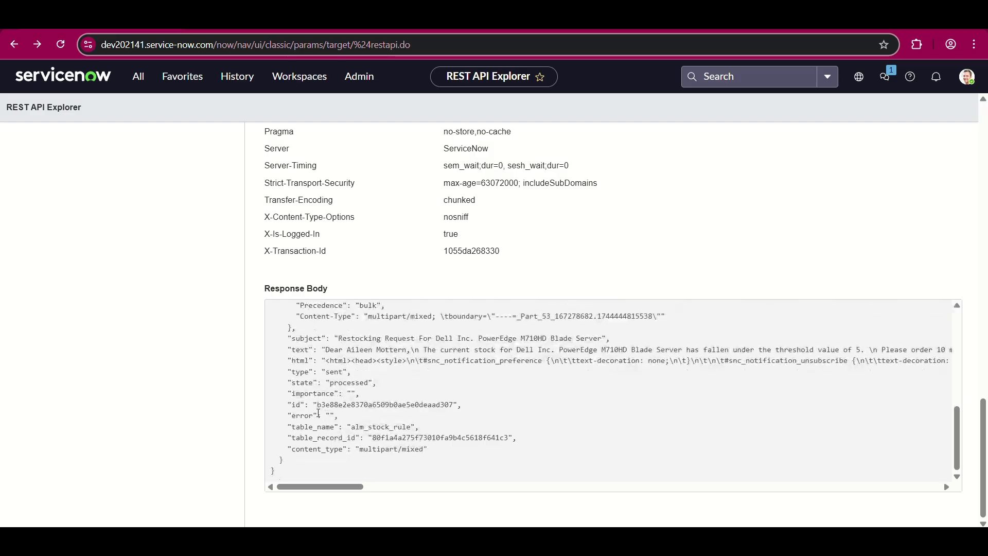
- Select the returned id, table_name alm_stock_rule and table_record_id values, then focus sysparm_fields
double_click(353, 405)
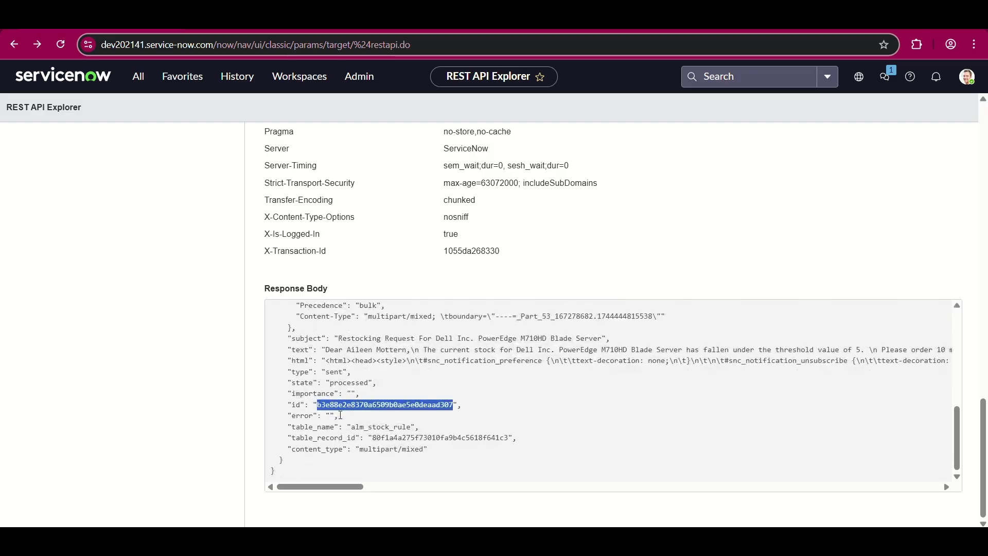
left_click(385, 431)
double_click(385, 431)
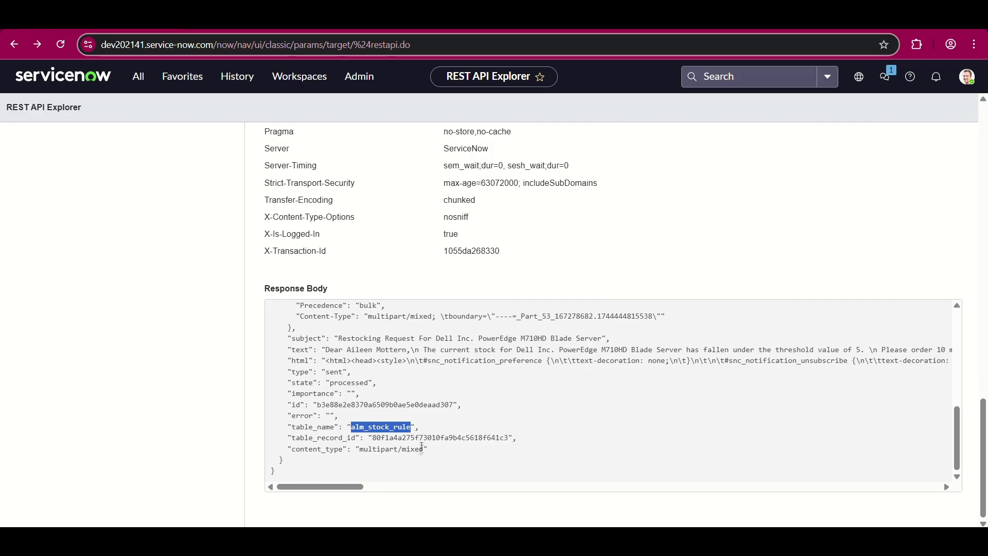
left_click(418, 438)
double_click(419, 437)
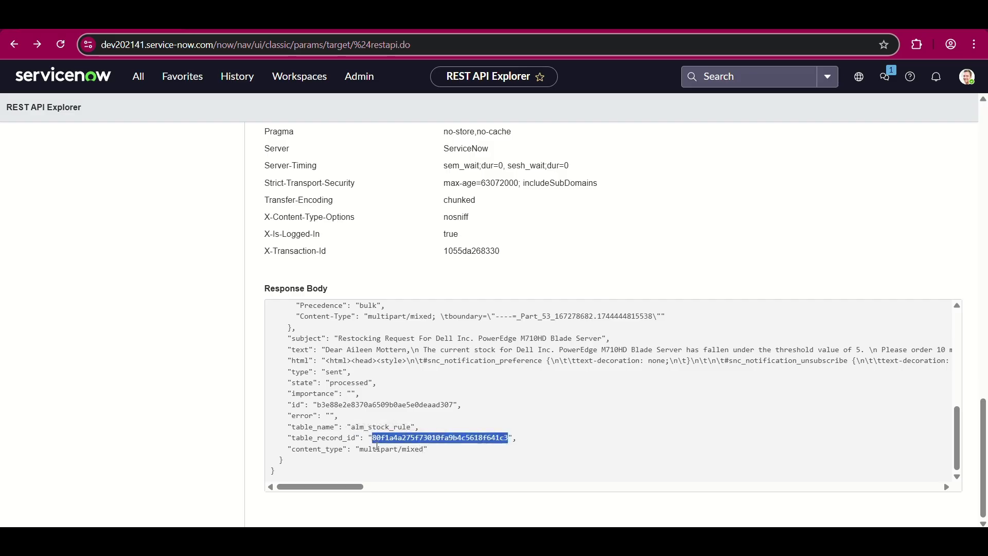
scroll(380, 366, "up", 6)
scroll(379, 365, "up", 20)
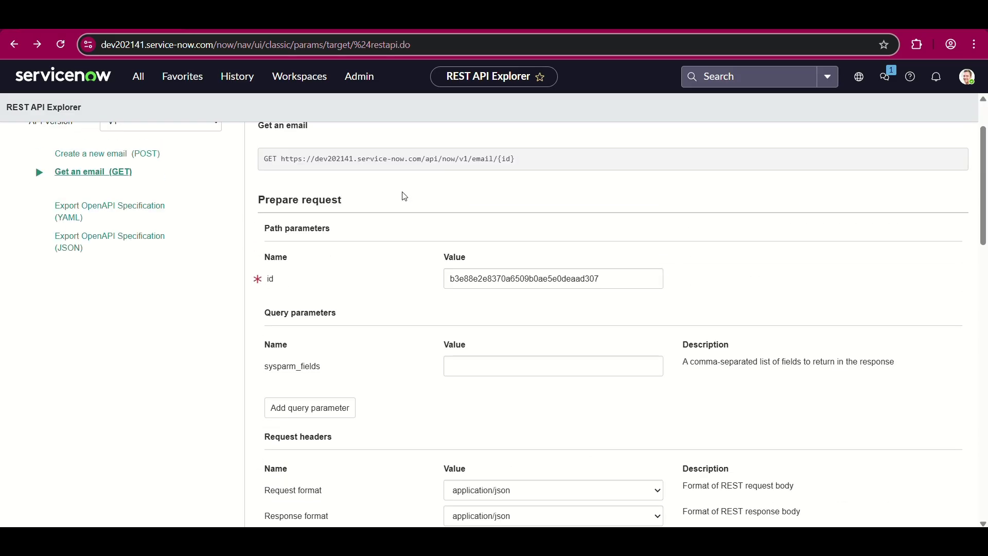
scroll(424, 322, "down", 1)
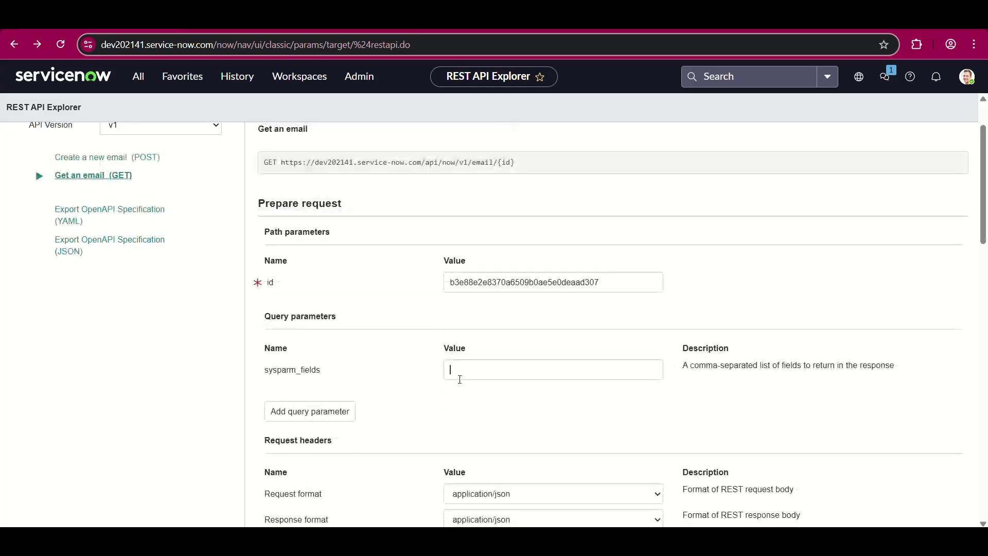
left_click(456, 368)
- Switch to the Email API docs and scroll toward the Response body parameters
left_click(358, 57)
scroll(365, 331, "down", 6)
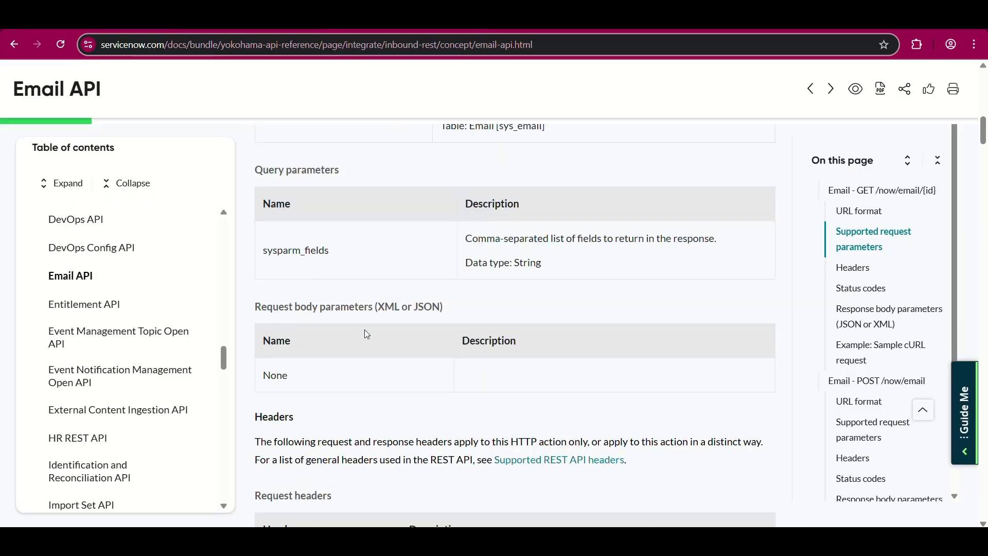
scroll(367, 334, "up", 1)
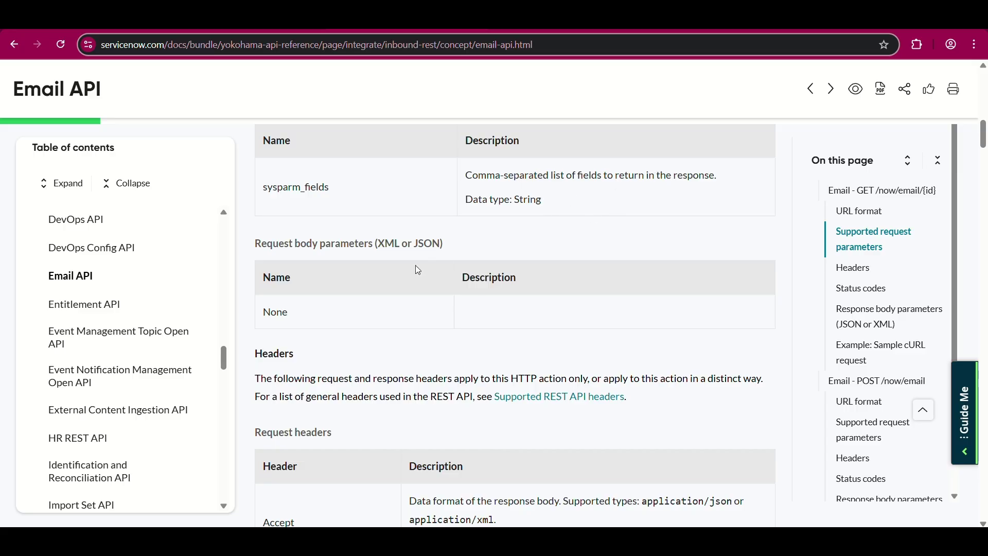
scroll(419, 355, "down", 5)
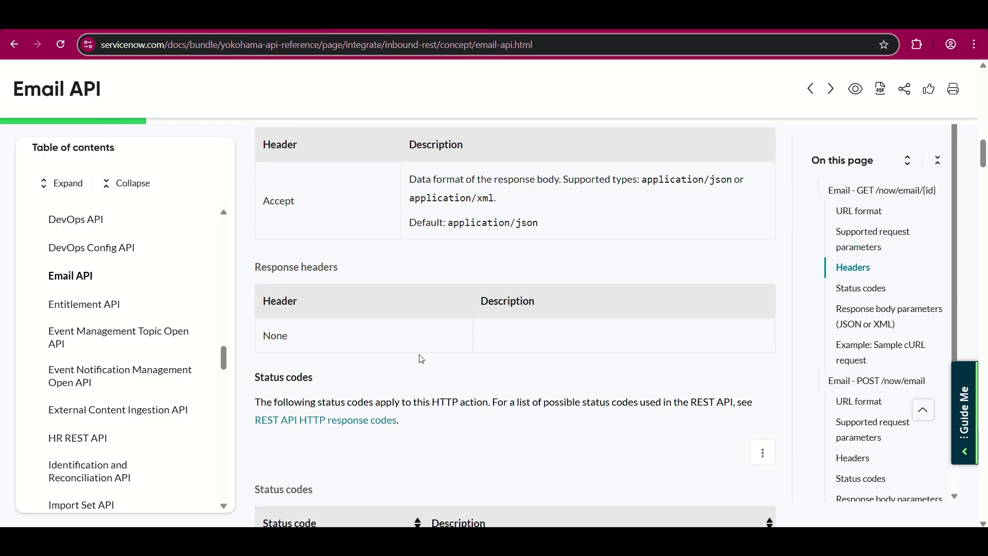
scroll(422, 358, "down", 7)
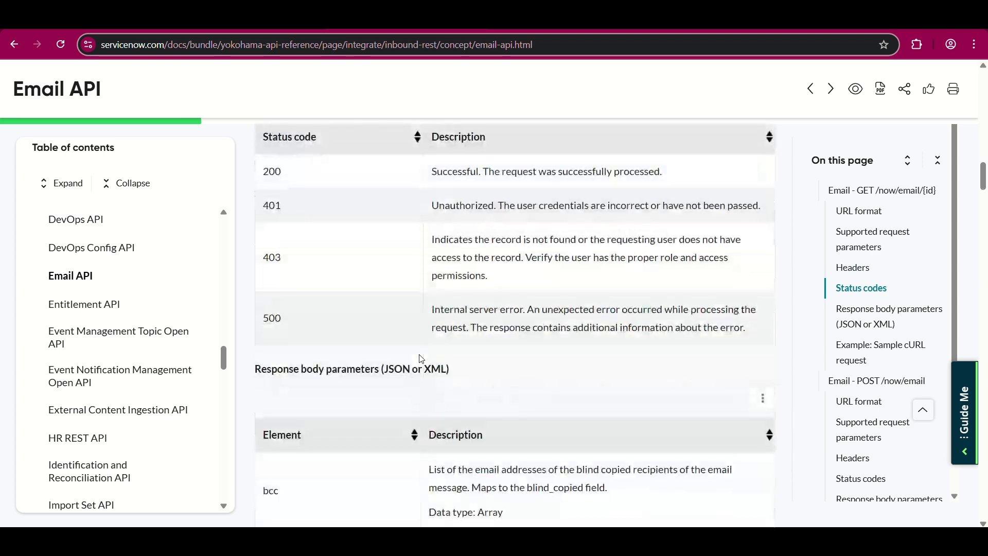
scroll(422, 359, "down", 4)
scroll(420, 358, "down", 2)
scroll(419, 357, "up", 3)
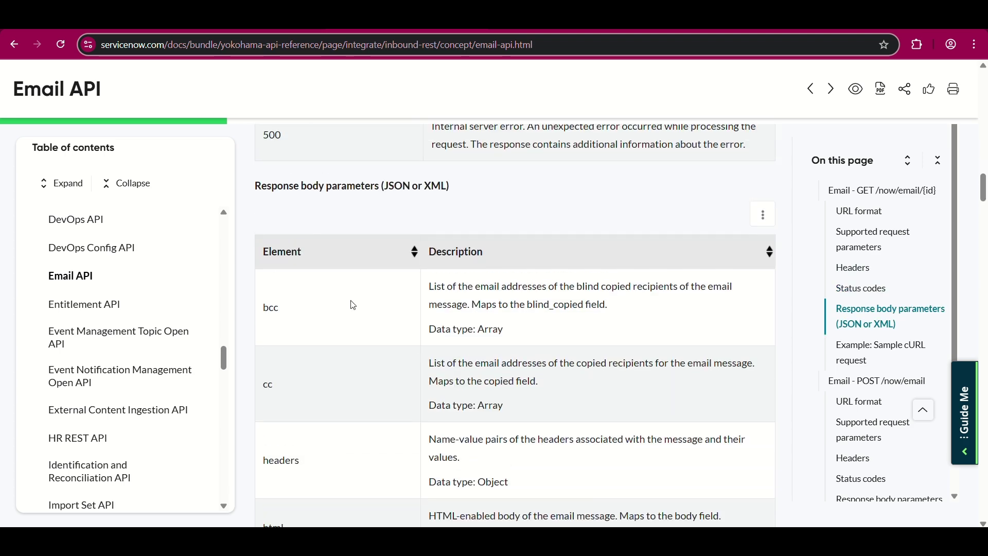
scroll(419, 355, "down", 3)
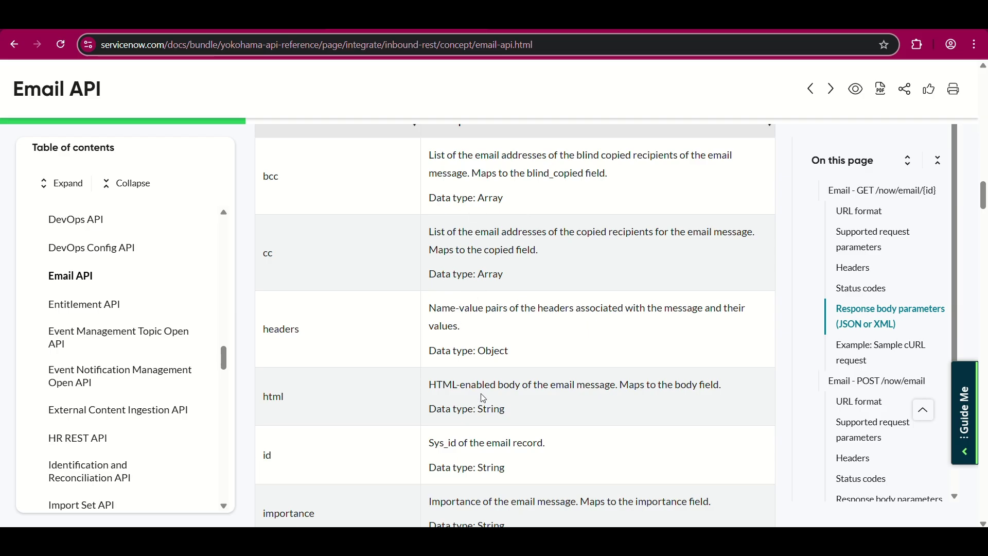
- Read the subject, text and to response fields, highlighting the text field's description
scroll(484, 398, "down", 2)
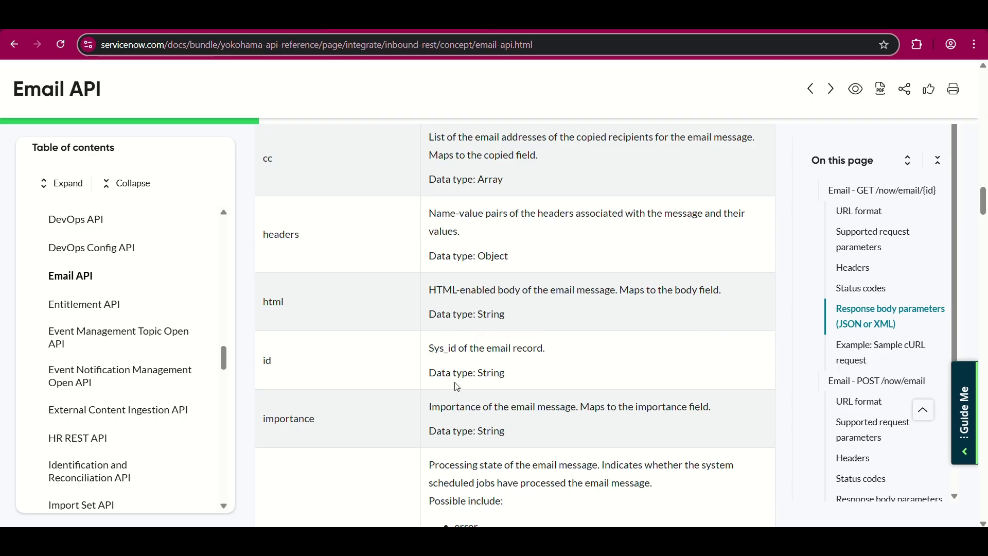
scroll(437, 360, "down", 1)
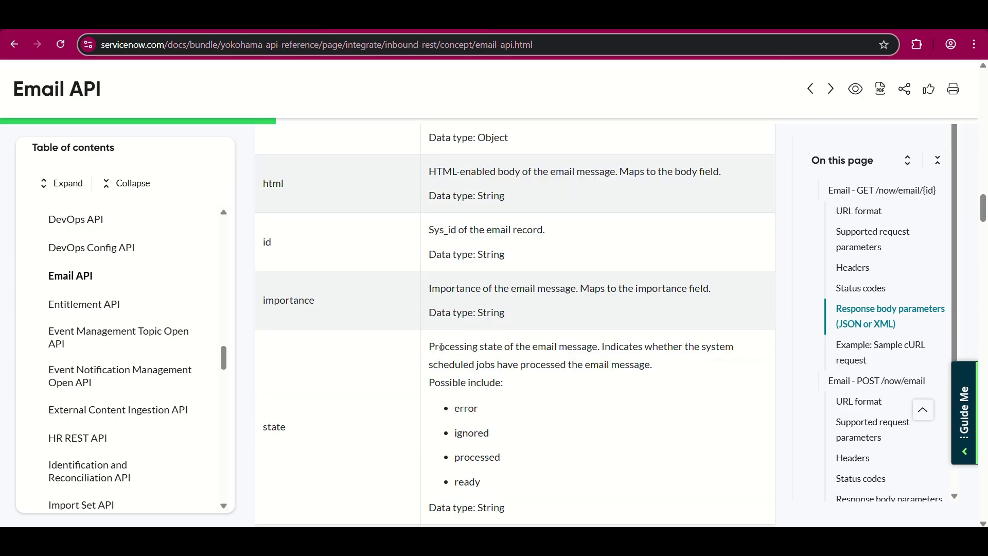
scroll(489, 238, "down", 1)
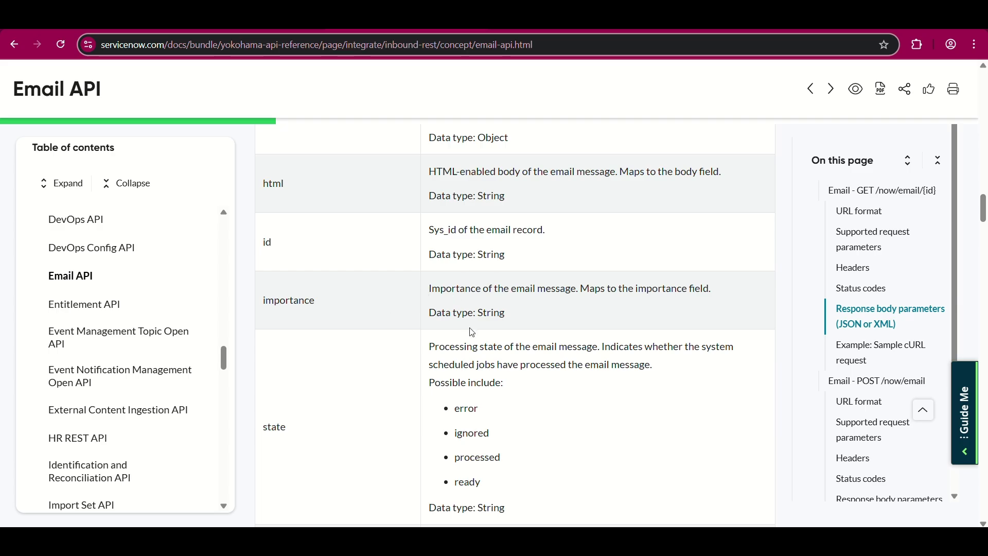
scroll(448, 350, "down", 1)
scroll(489, 381, "down", 4)
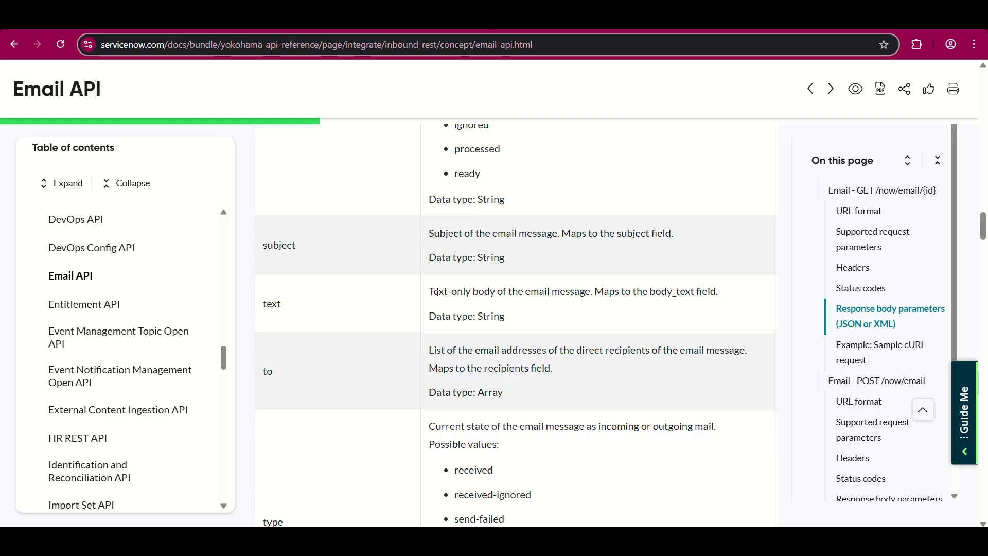
left_click_drag(435, 293, 494, 327)
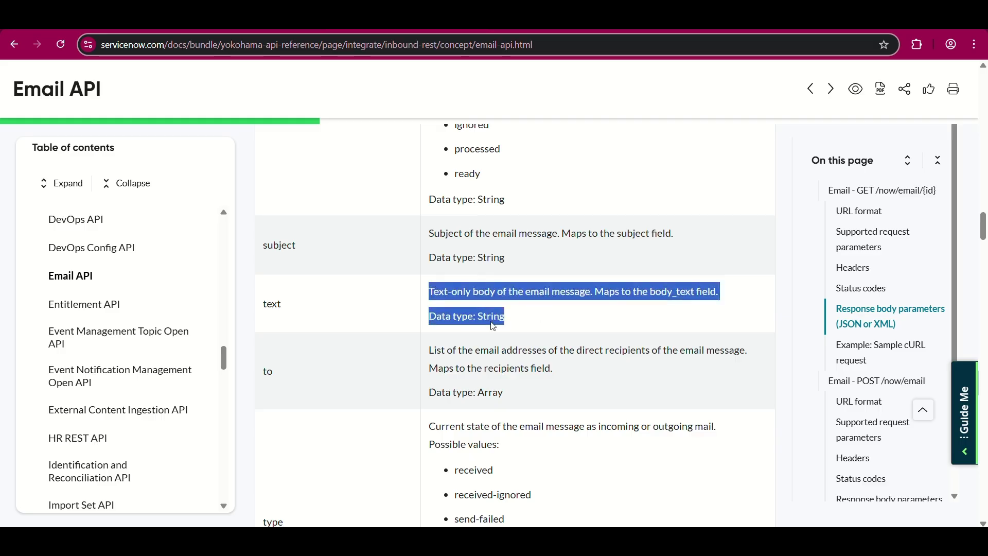
left_click(417, 346)
scroll(417, 347, "down", 4)
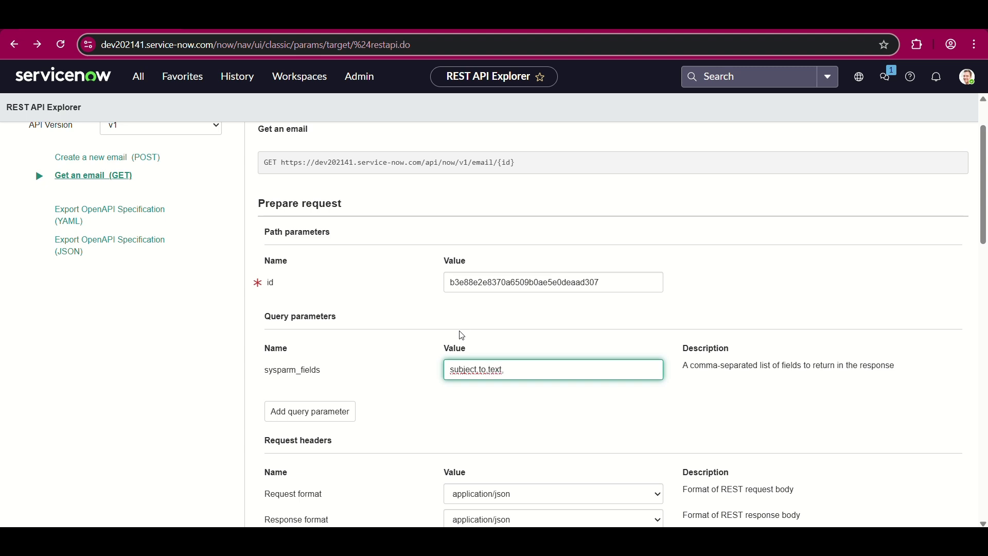
- Limit sysparm_fields to subject,to,text,cc,bcc, send the Get request and check the returned recipient
type("cc,")
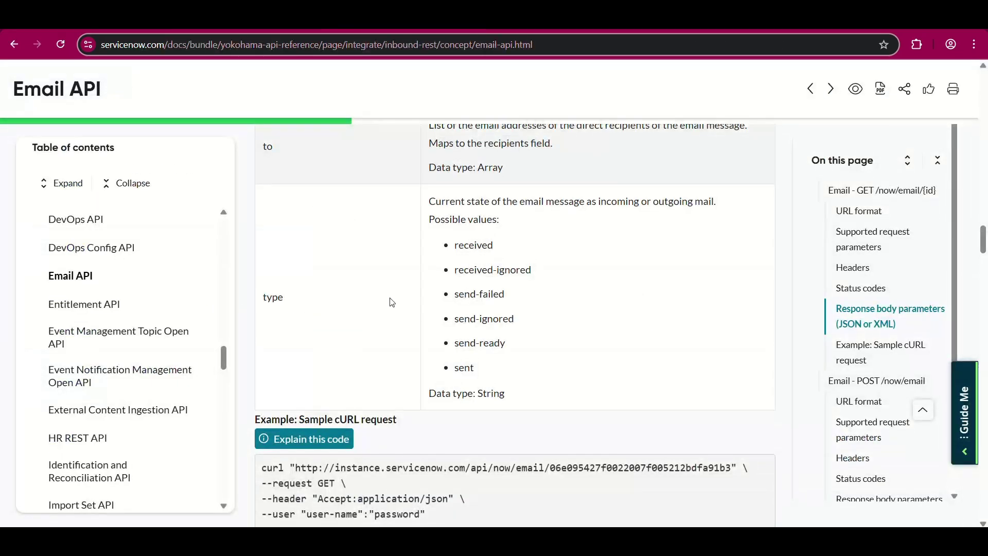
scroll(392, 302, "up", 10)
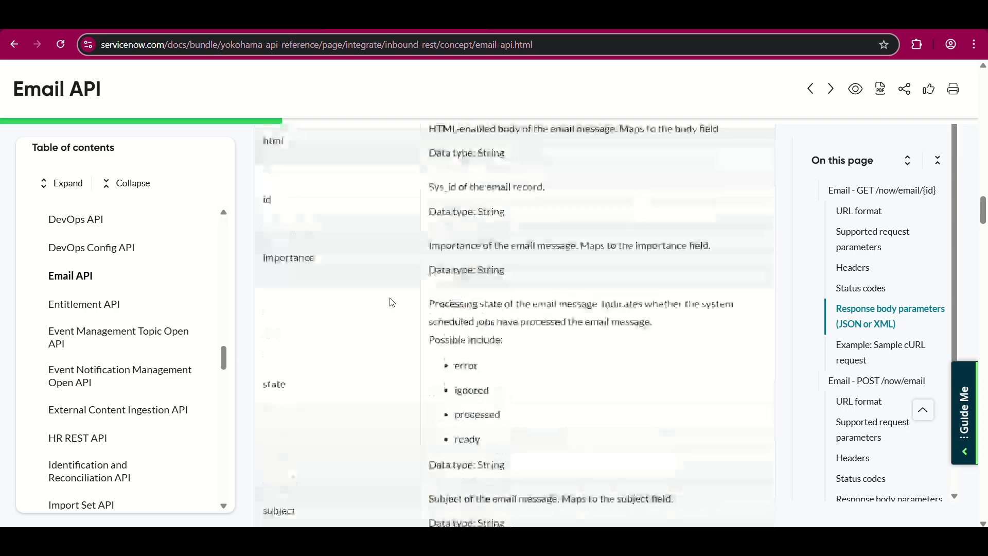
scroll(392, 302, "up", 2)
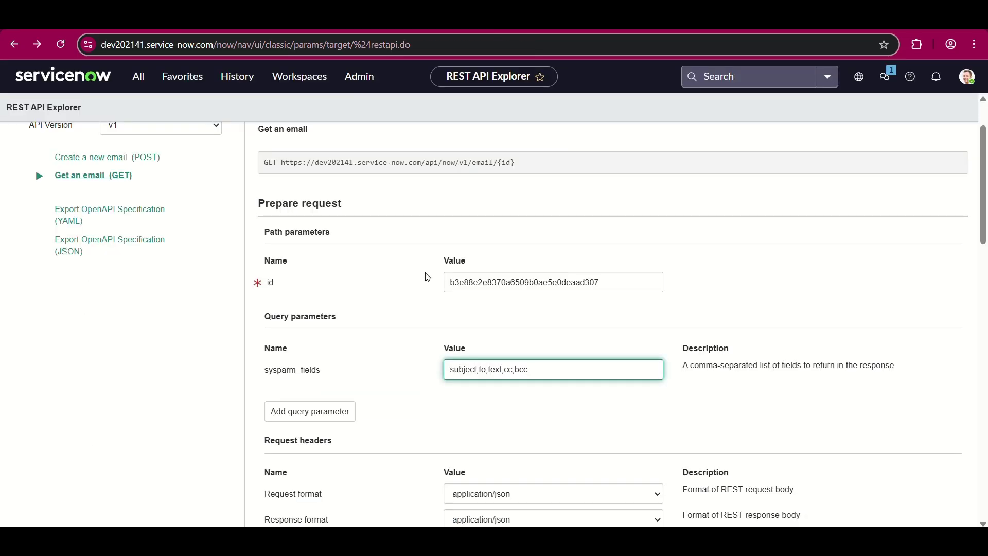
scroll(353, 421, "down", 4)
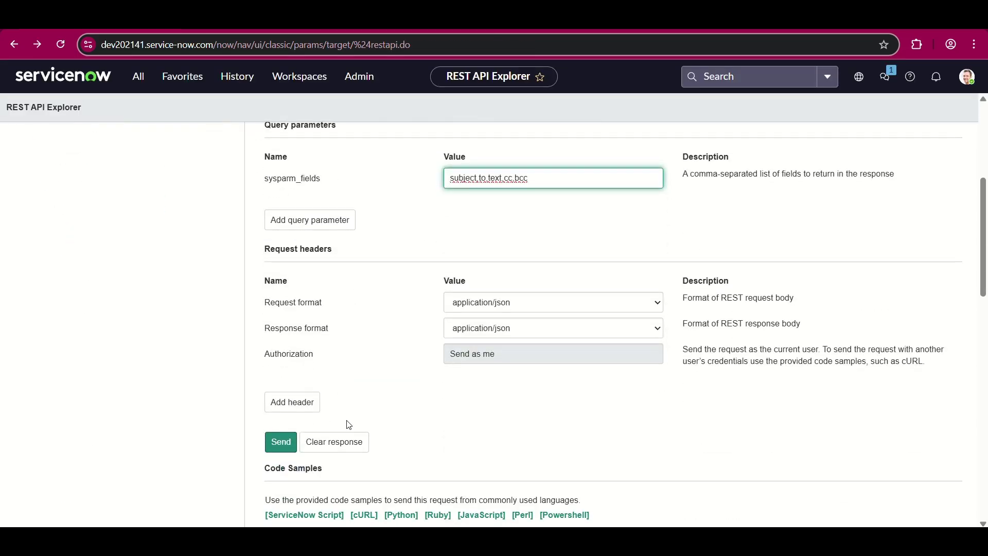
left_click(281, 442)
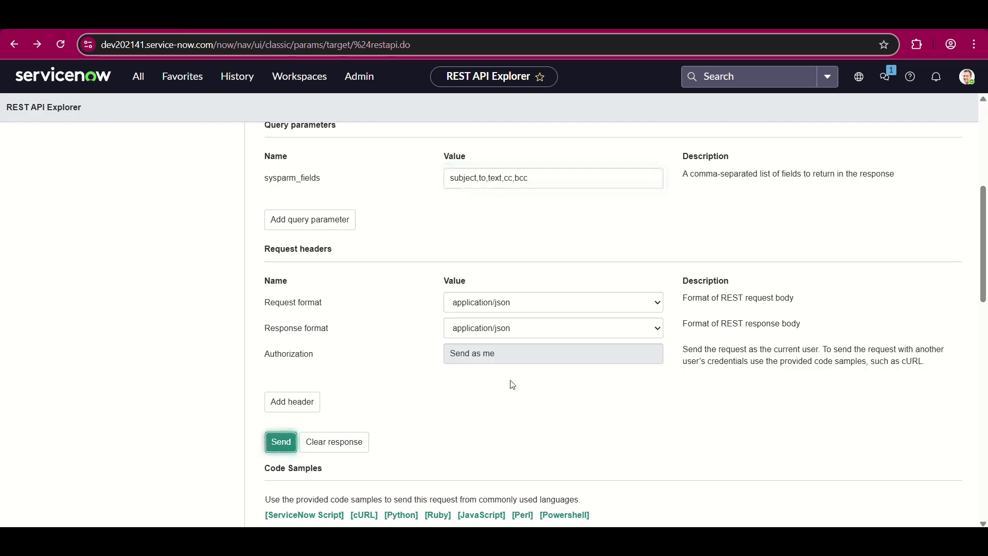
scroll(419, 397, "down", 7)
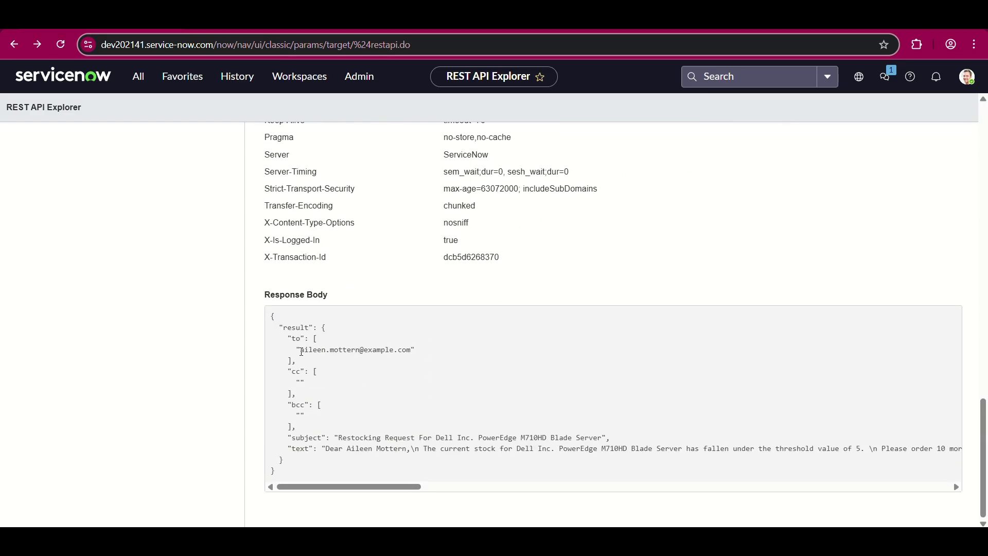
left_click_drag(301, 351, 432, 349)
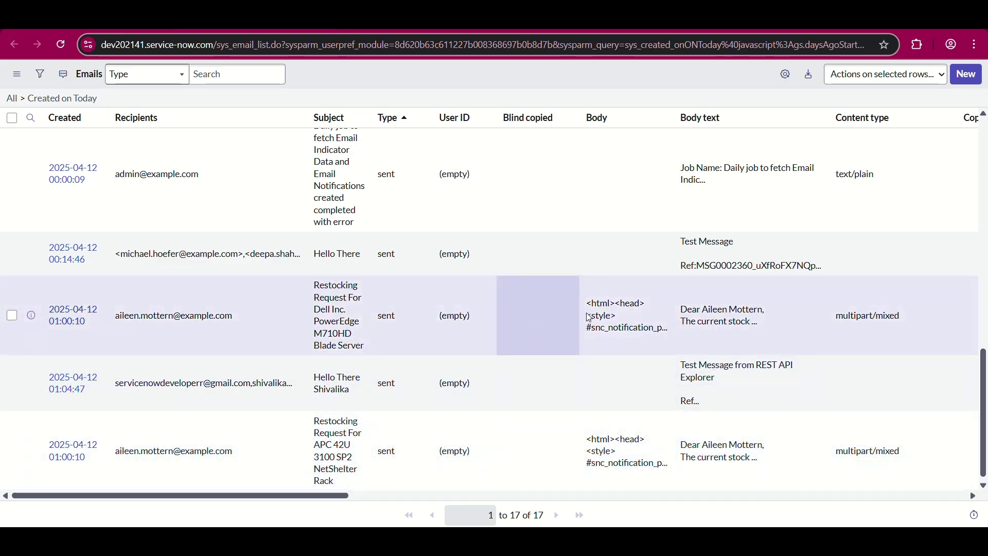
scroll(589, 317, "right", 3)
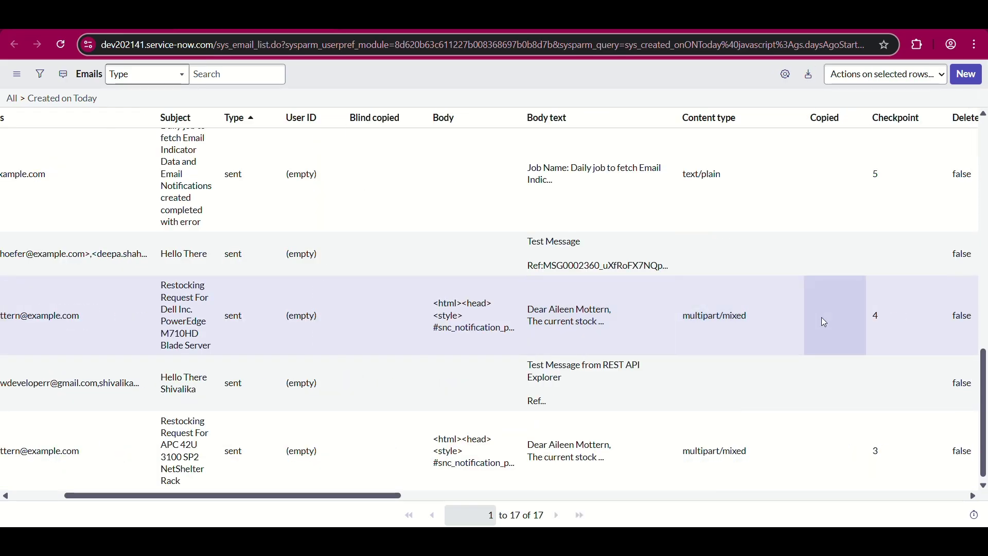
scroll(824, 322, "left", 2)
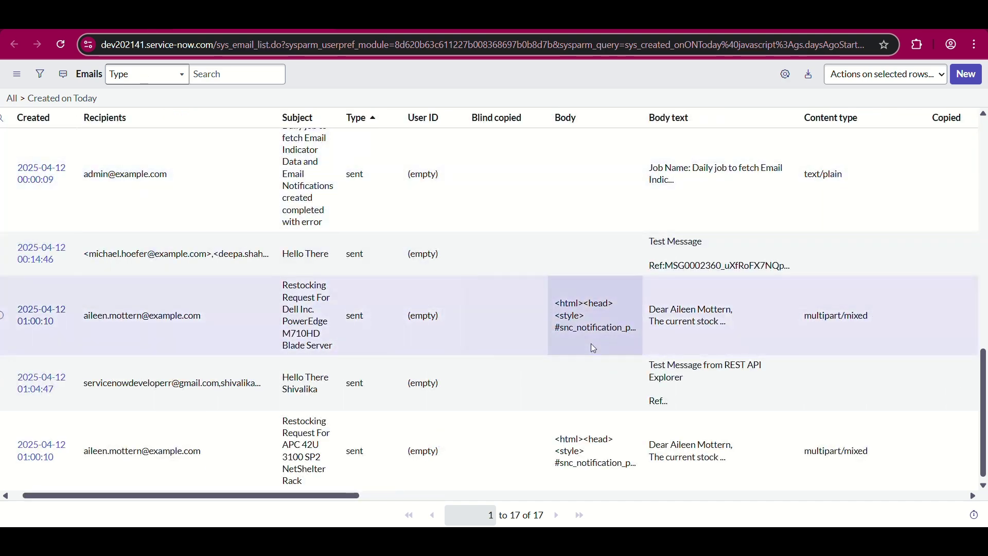
mouse_move(568, 353)
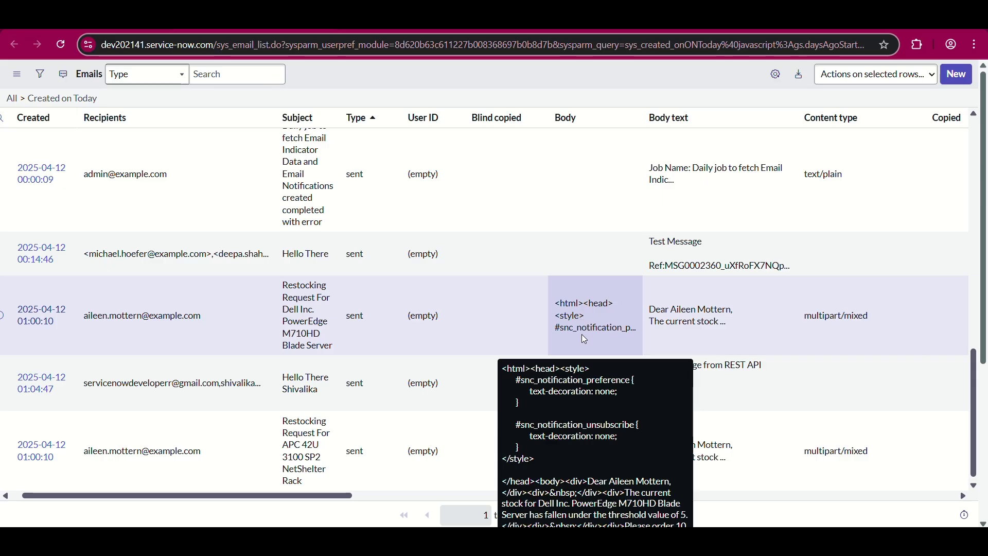
mouse_move(716, 311)
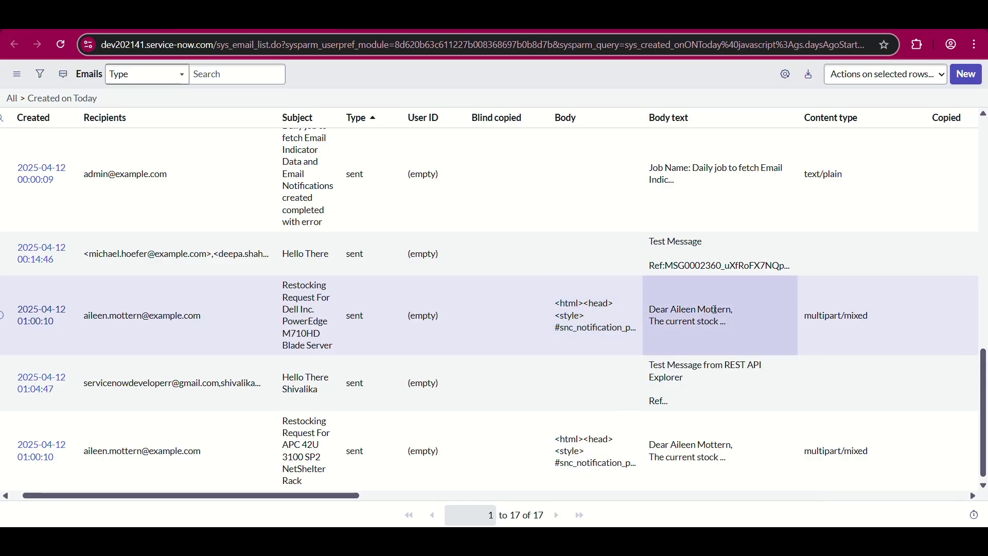
scroll(721, 319, "right", 5)
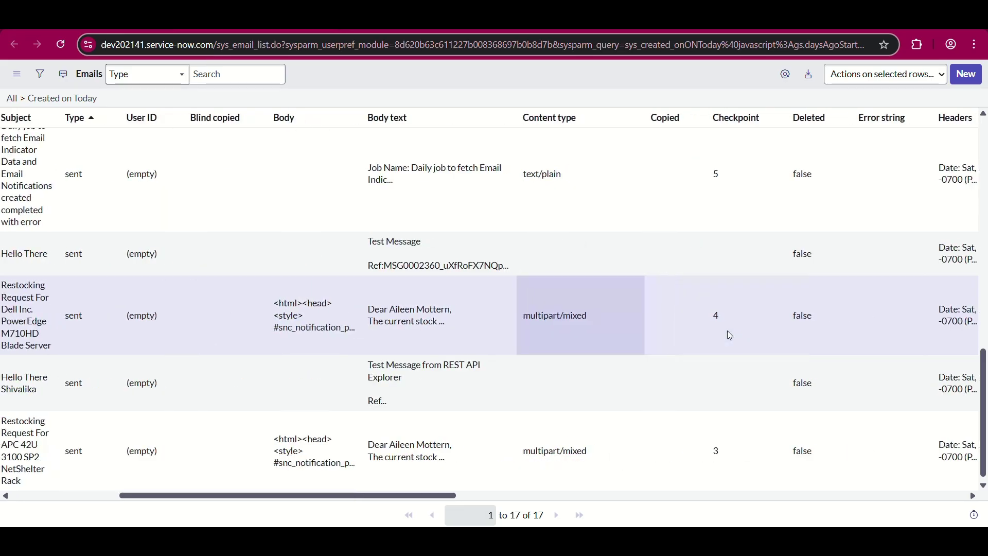
scroll(729, 335, "right", 5)
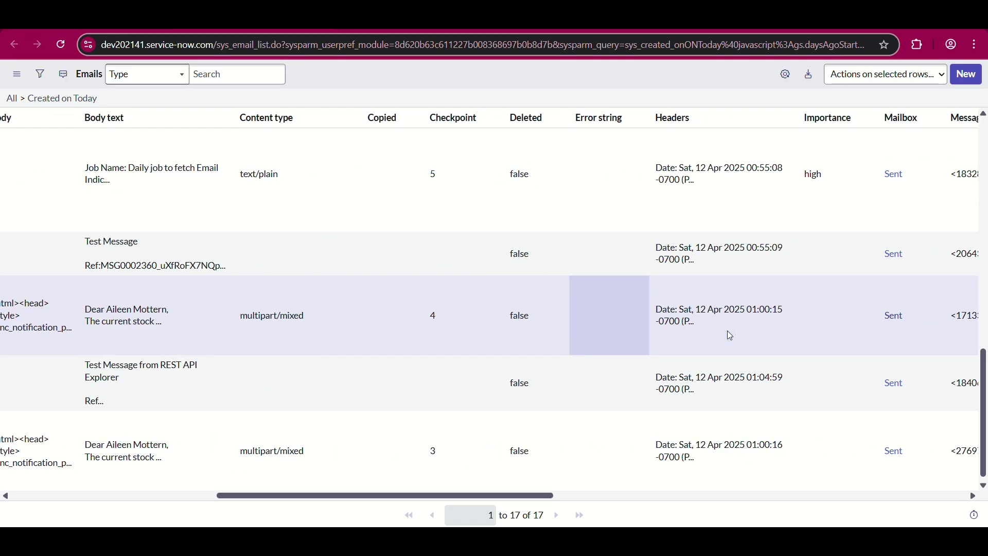
scroll(729, 336, "right", 8)
scroll(729, 335, "left", 15)
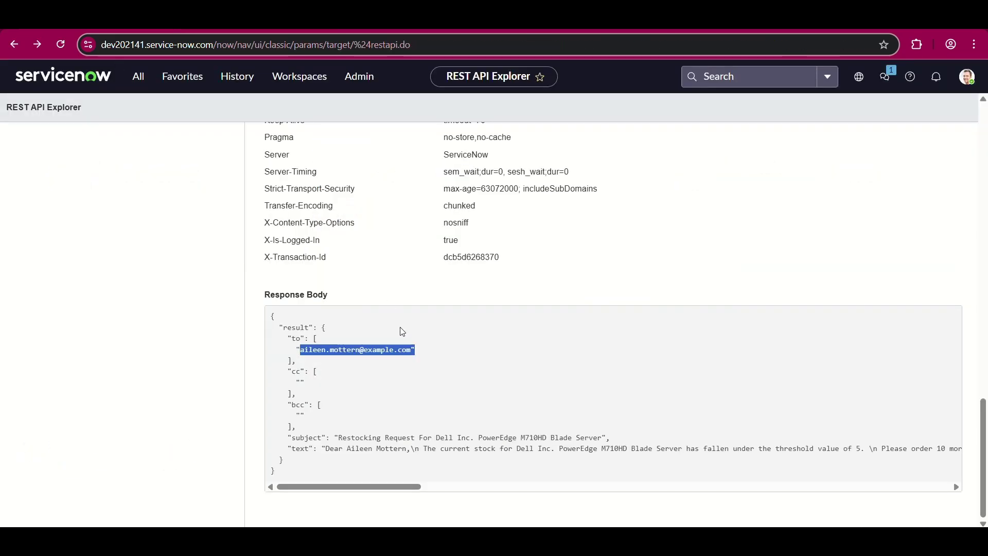
- Switch the explorer to the Email API's Create a new email POST request with a Raw body
left_click(402, 443)
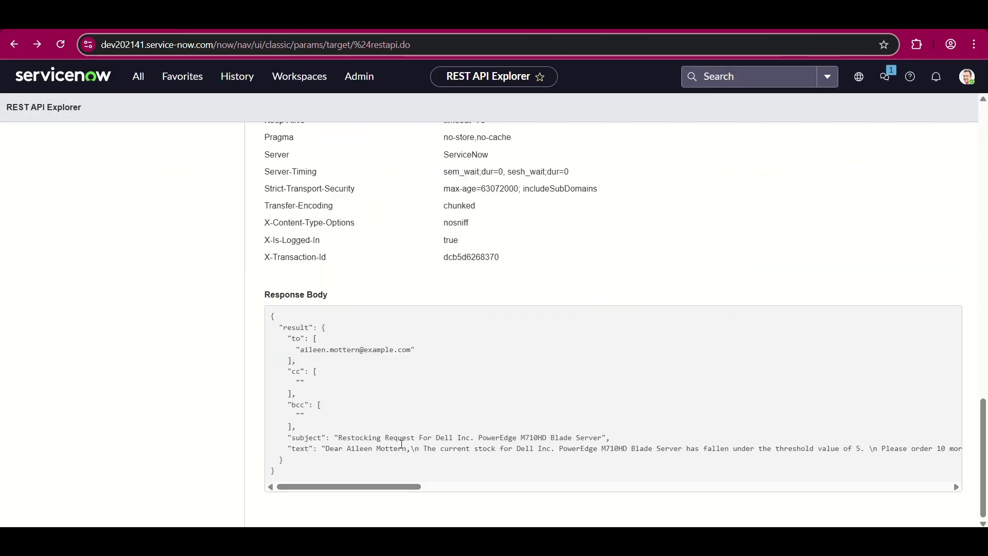
scroll(441, 461, "up", 15)
scroll(468, 371, "up", 4)
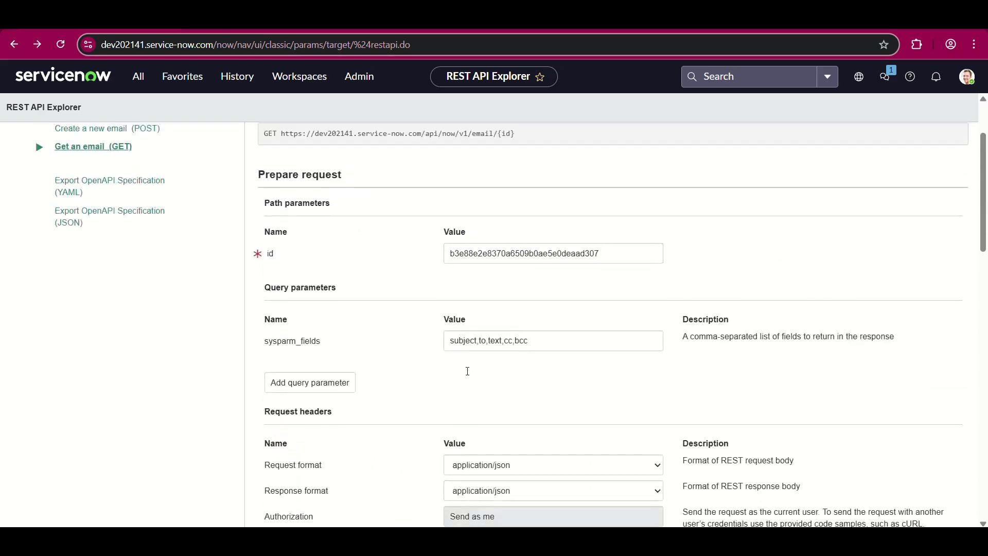
scroll(468, 374, "down", 1)
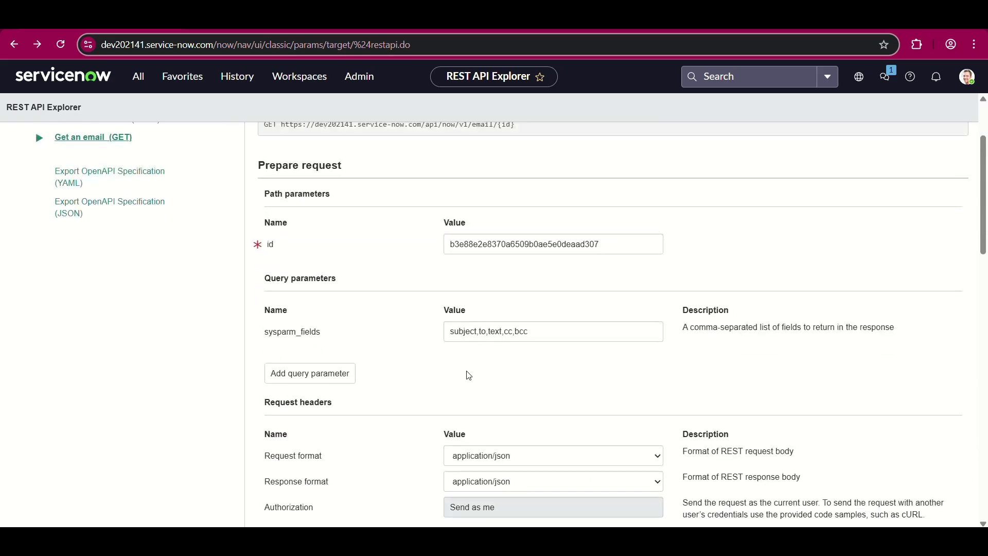
scroll(346, 313, "up", 3)
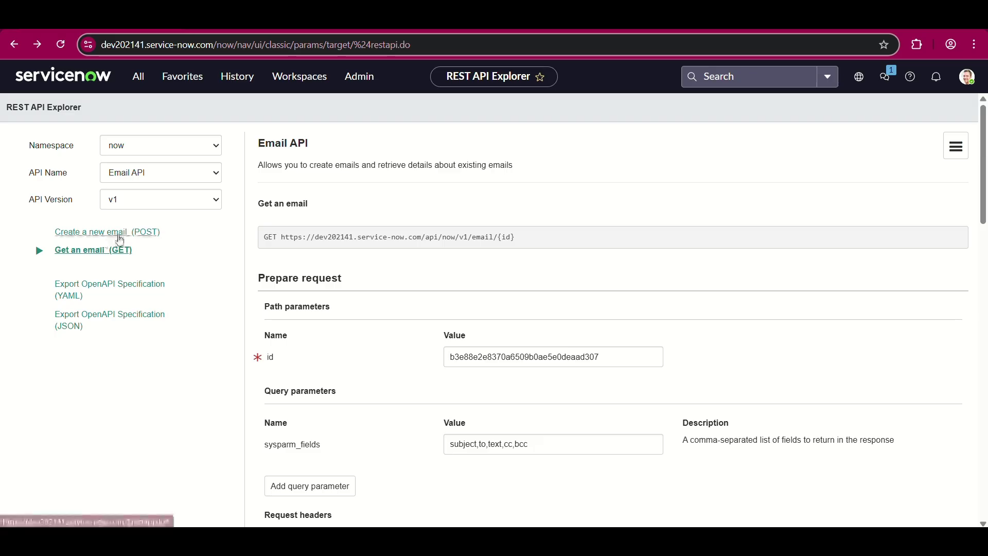
left_click(119, 233)
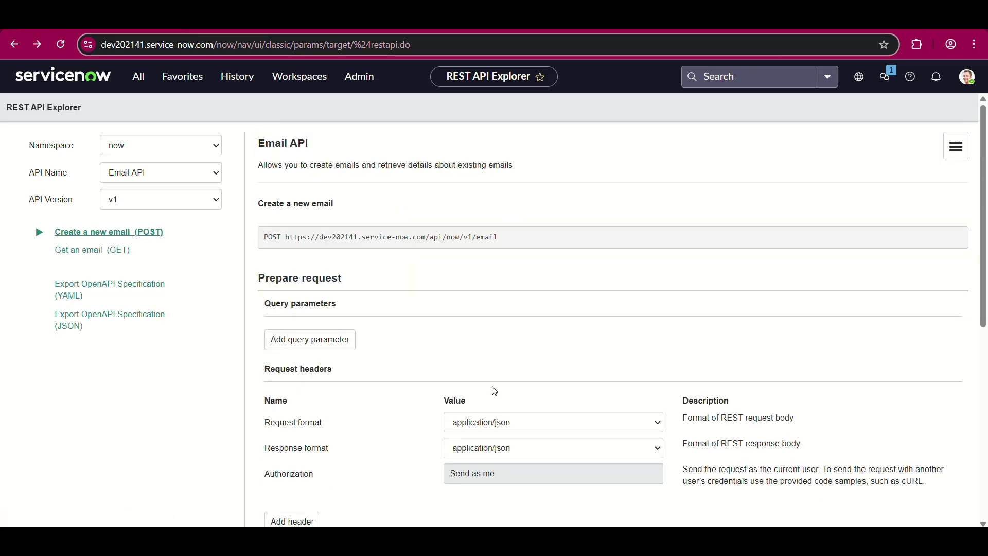
scroll(494, 391, "down", 1)
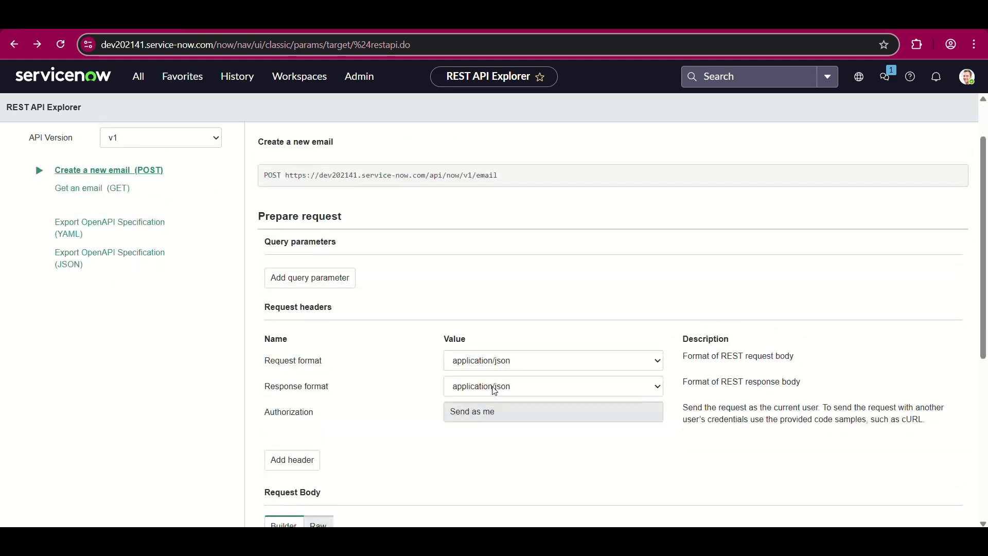
scroll(494, 390, "down", 5)
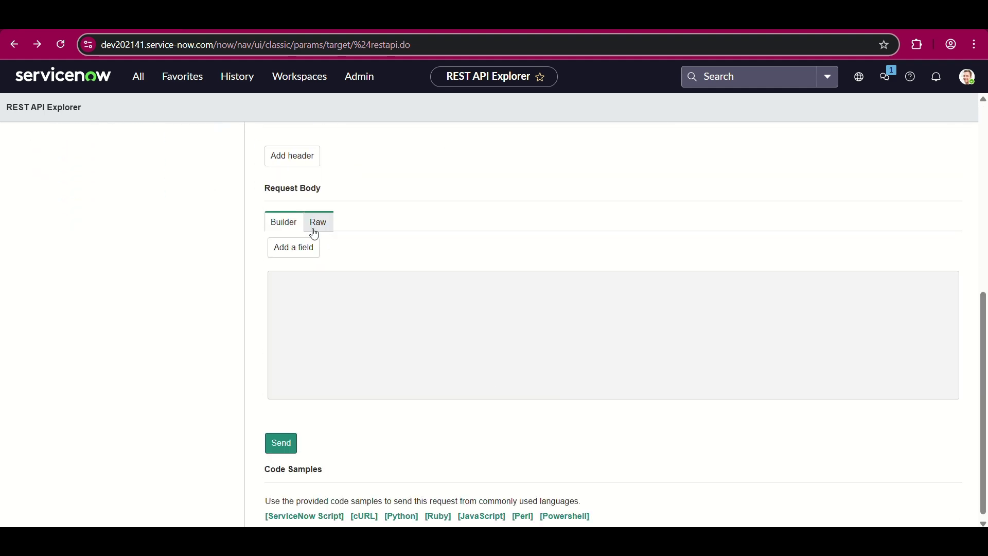
left_click(311, 224)
scroll(395, 270, "down", 1)
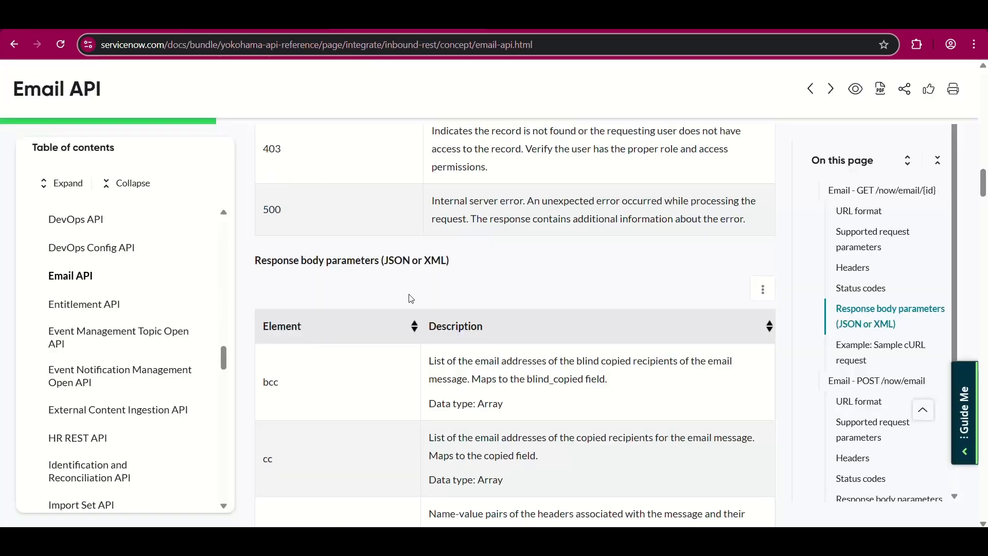
- Scroll the Email API docs down to the POST /now/email request body parameters
scroll(411, 298, "down", 18)
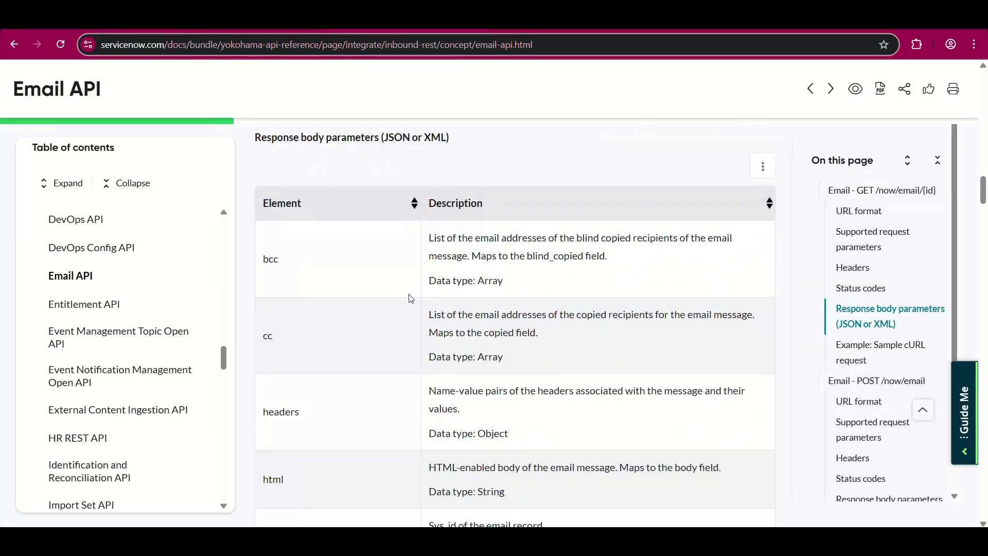
scroll(411, 298, "down", 10)
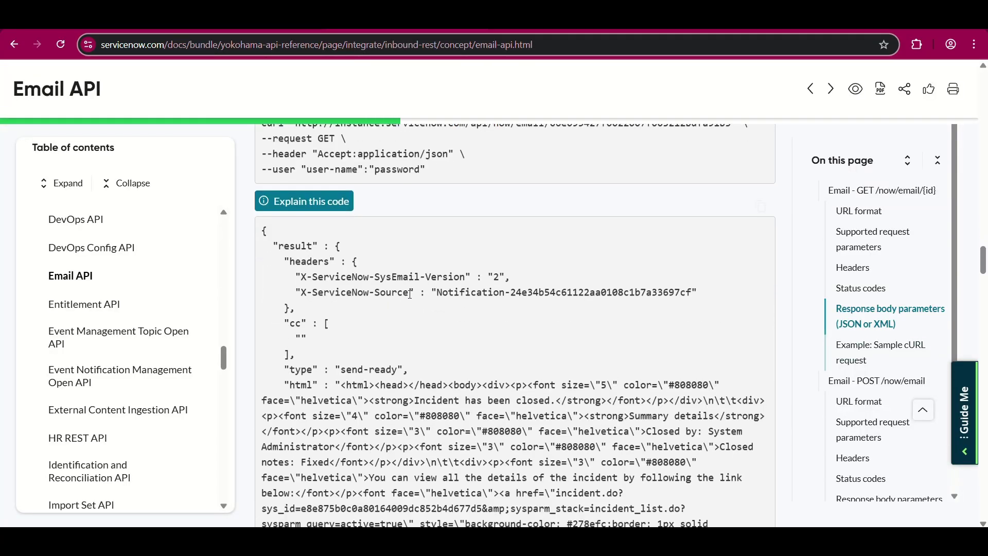
scroll(410, 294, "down", 10)
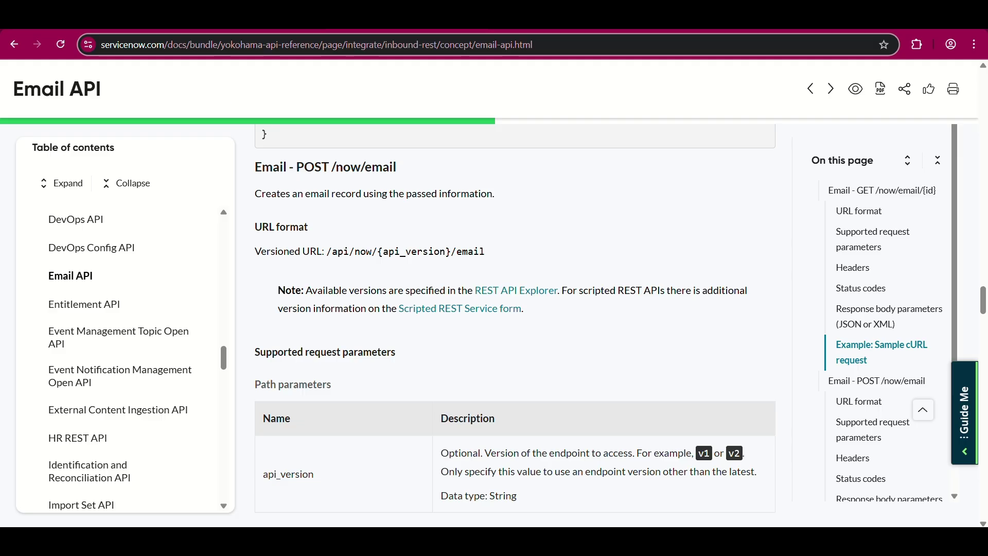
key("ctrl+Tab")
key("ctrl+Tab")
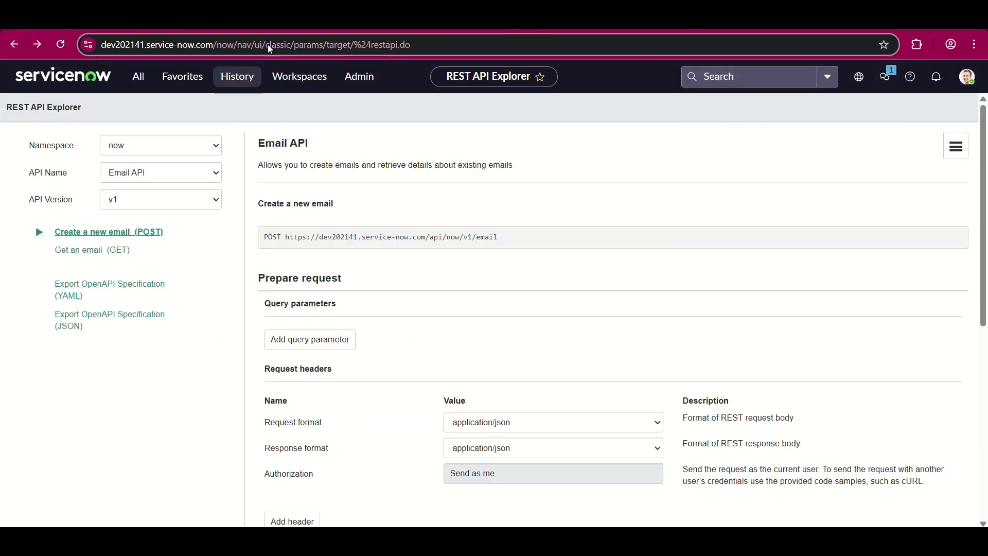
key("ctrl+Tab")
- Read the POST /now/email headers and status codes 200, 400, 401 and 403
scroll(412, 303, "down", 4)
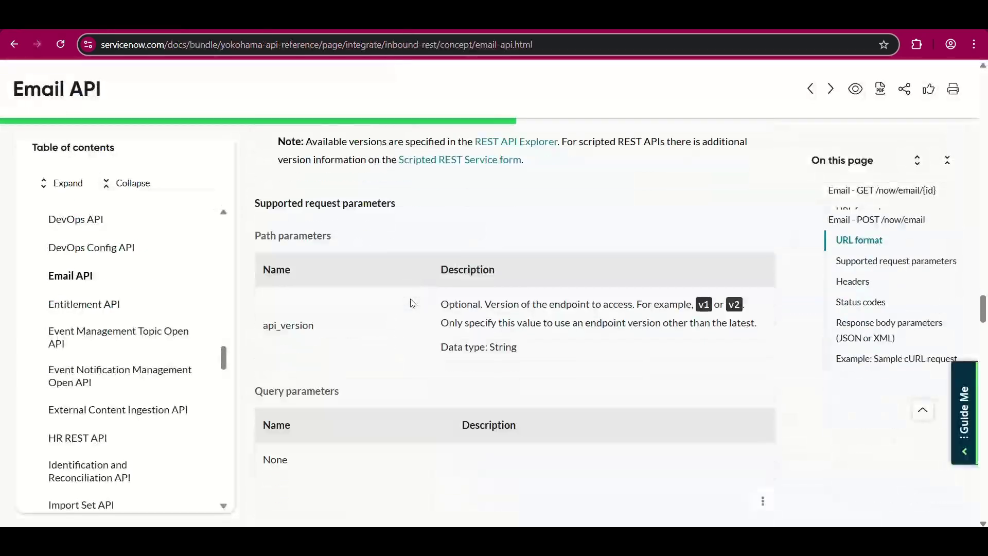
scroll(412, 304, "down", 6)
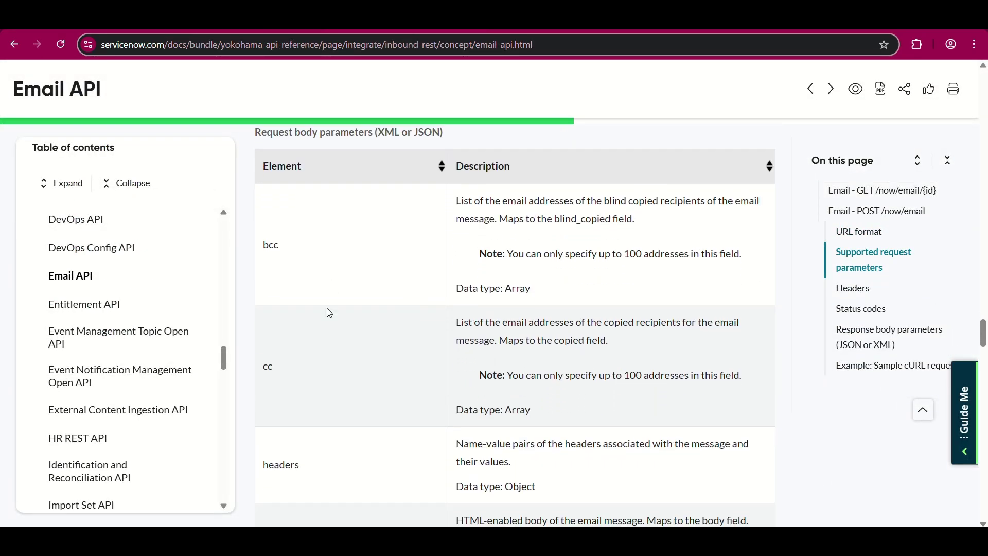
scroll(331, 369, "down", 3)
scroll(334, 371, "down", 10)
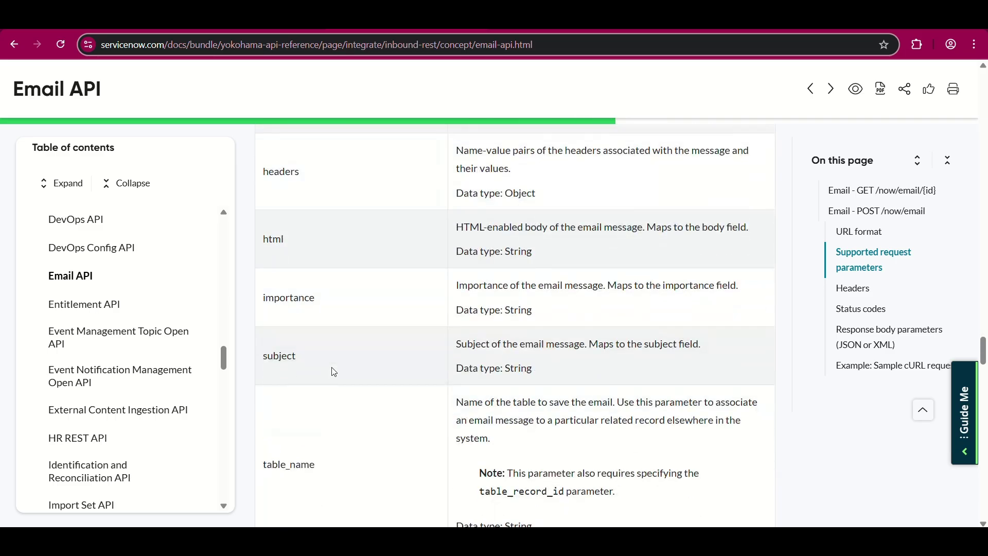
scroll(334, 371, "down", 3)
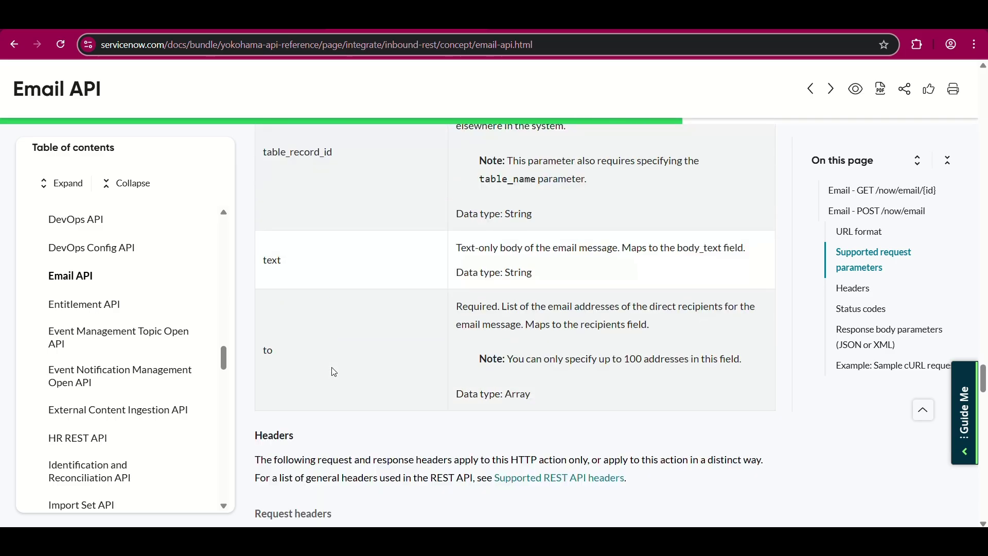
scroll(334, 371, "up", 2)
scroll(334, 371, "down", 9)
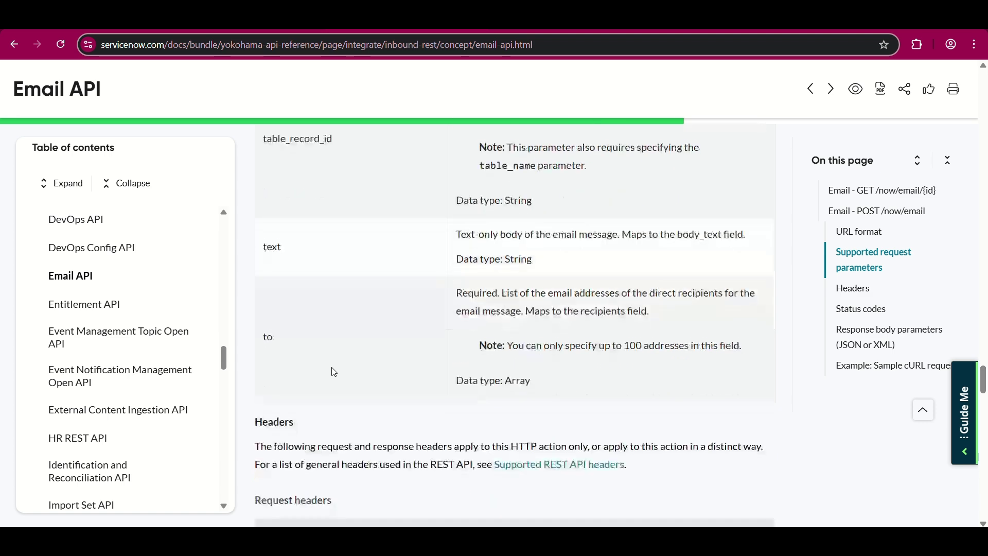
scroll(334, 371, "down", 1)
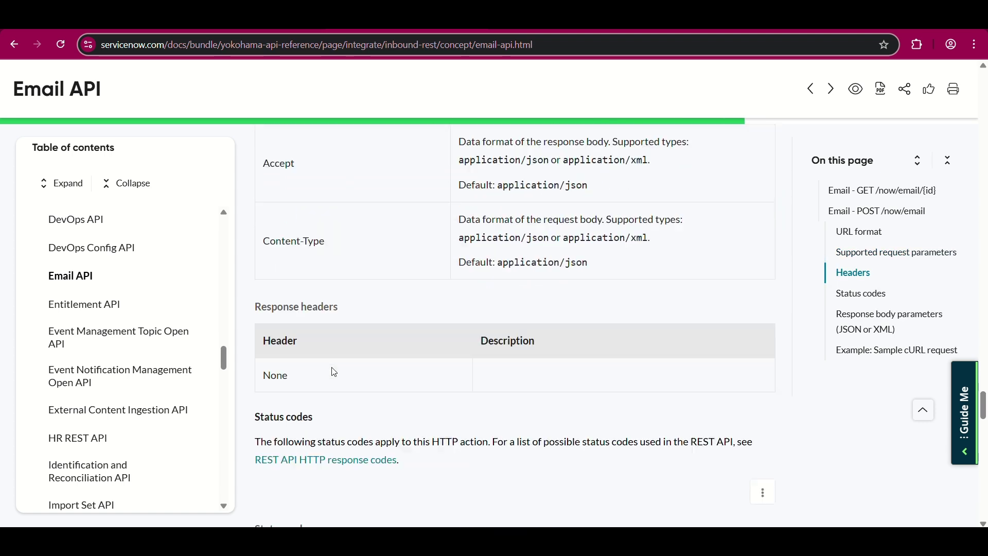
scroll(334, 372, "down", 4)
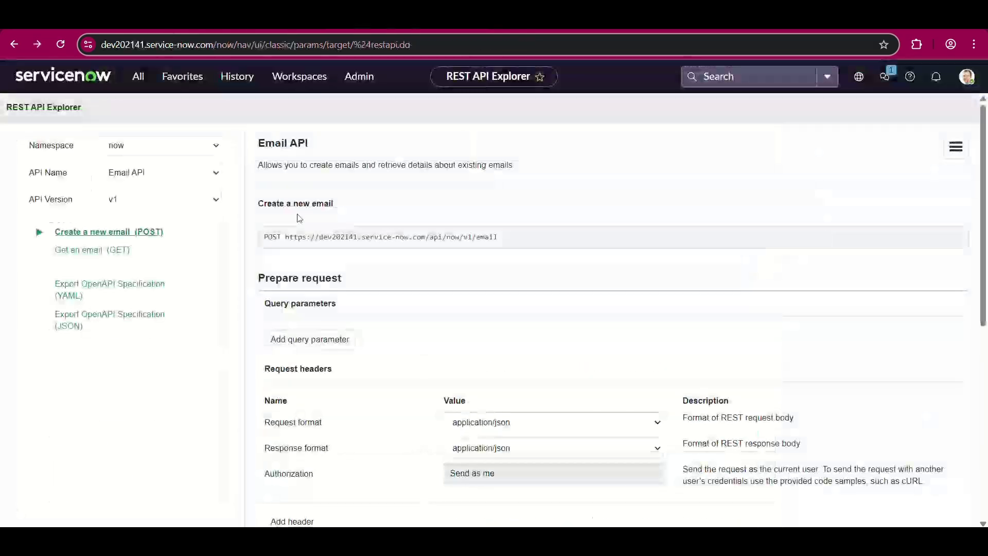
scroll(298, 217, "down", 4)
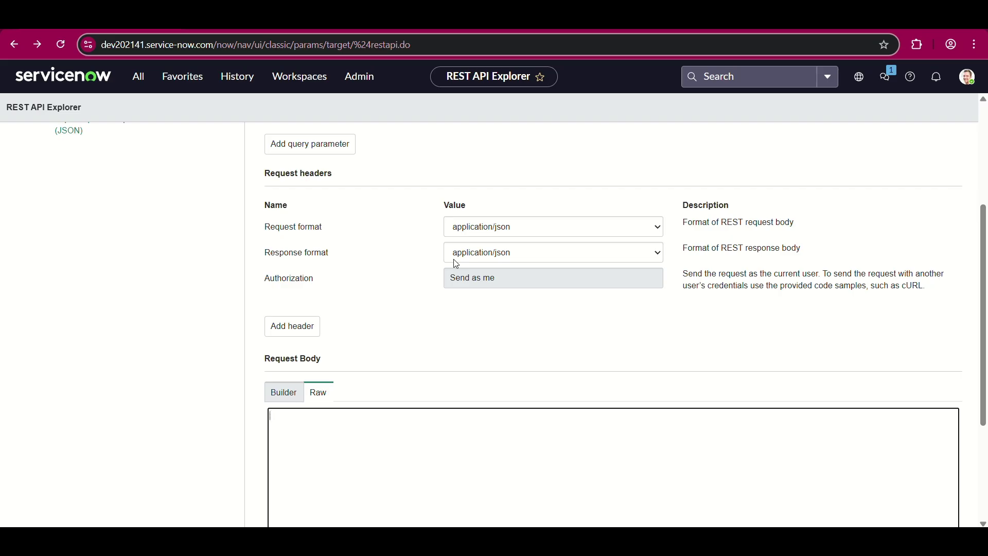
key("alt+Right")
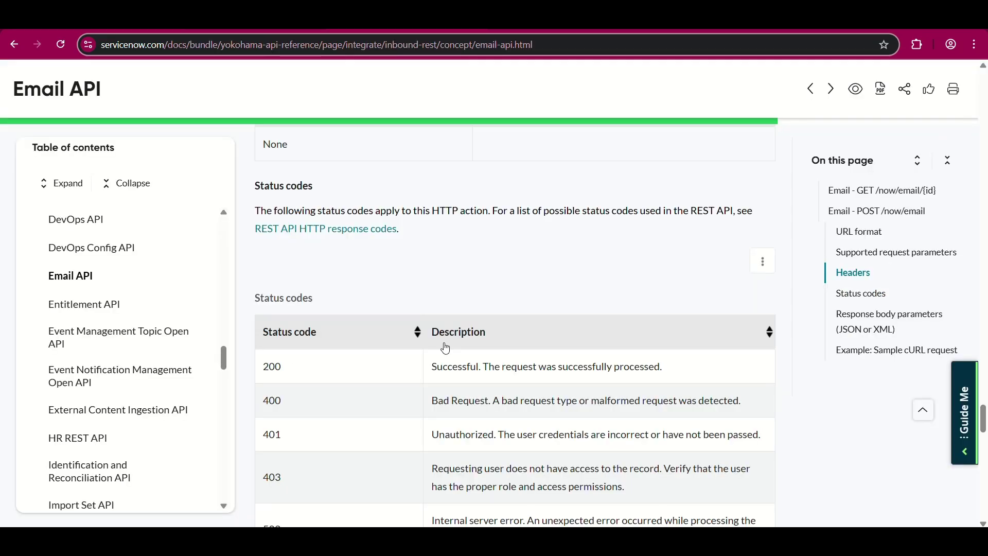
- Copy the --data JSON from the sample cURL request and return to the REST API Explorer
scroll(446, 348, "up", 1)
scroll(446, 349, "down", 7)
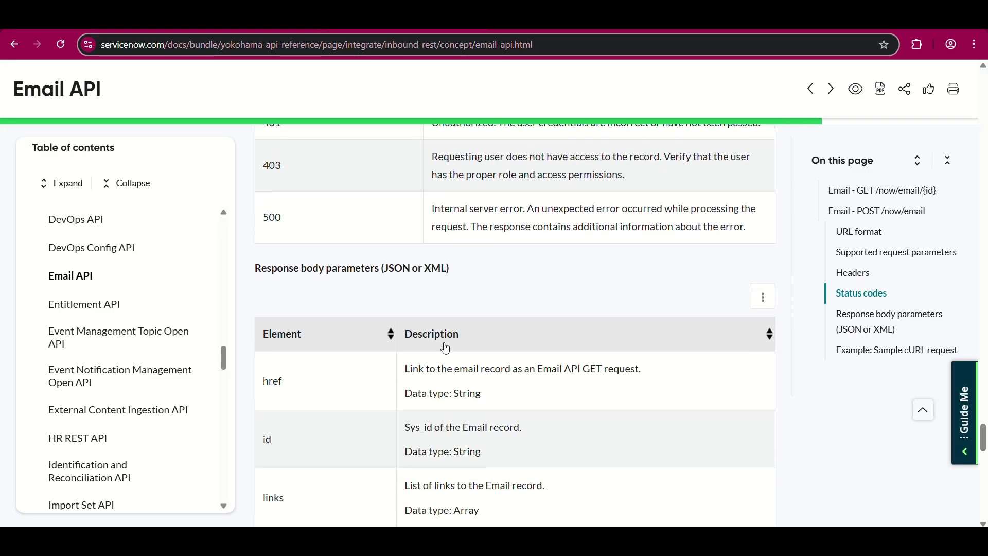
scroll(445, 348, "down", 5)
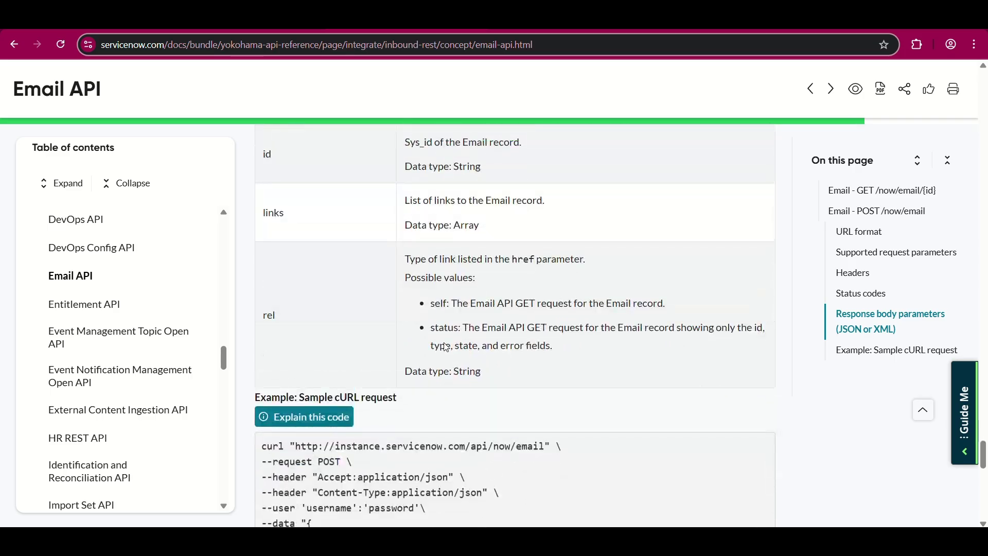
scroll(445, 348, "down", 6)
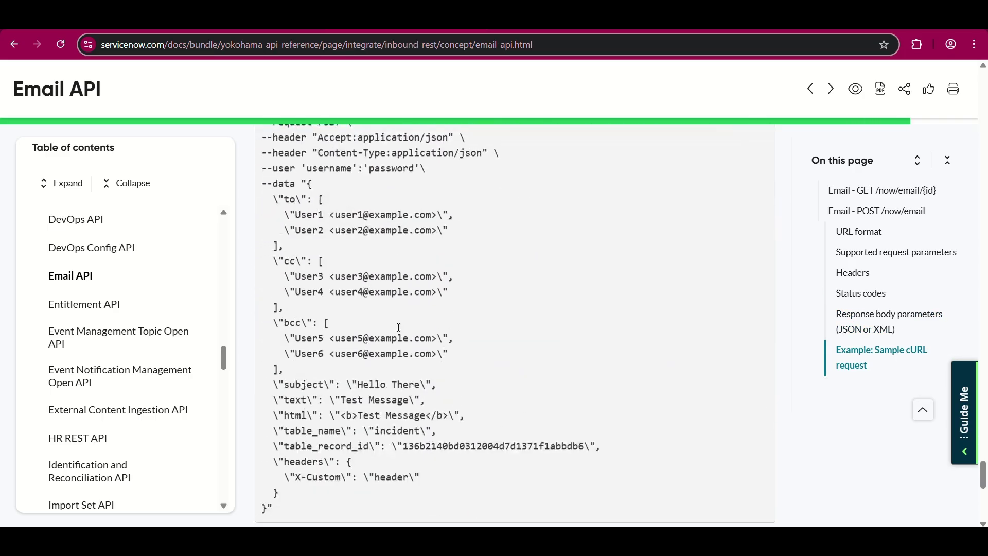
scroll(399, 327, "down", 1)
scroll(306, 188, "up", 1)
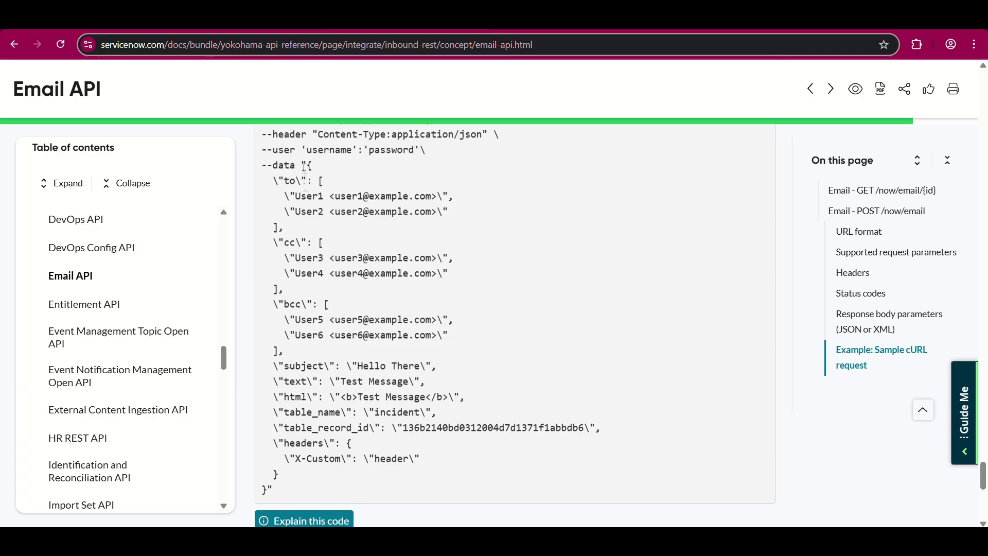
left_click_drag(309, 165, 598, 431)
key("ctrl+c")
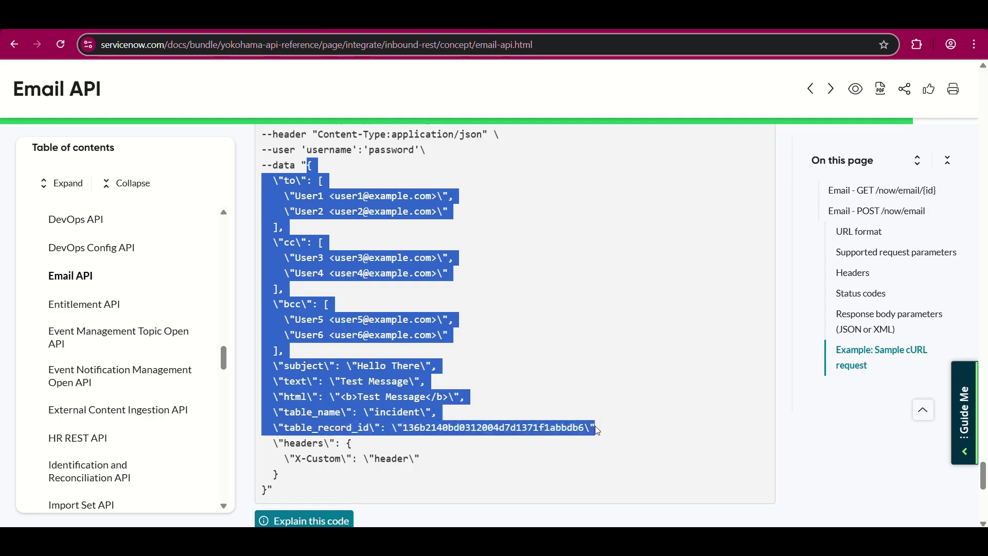
key("alt+Tab")
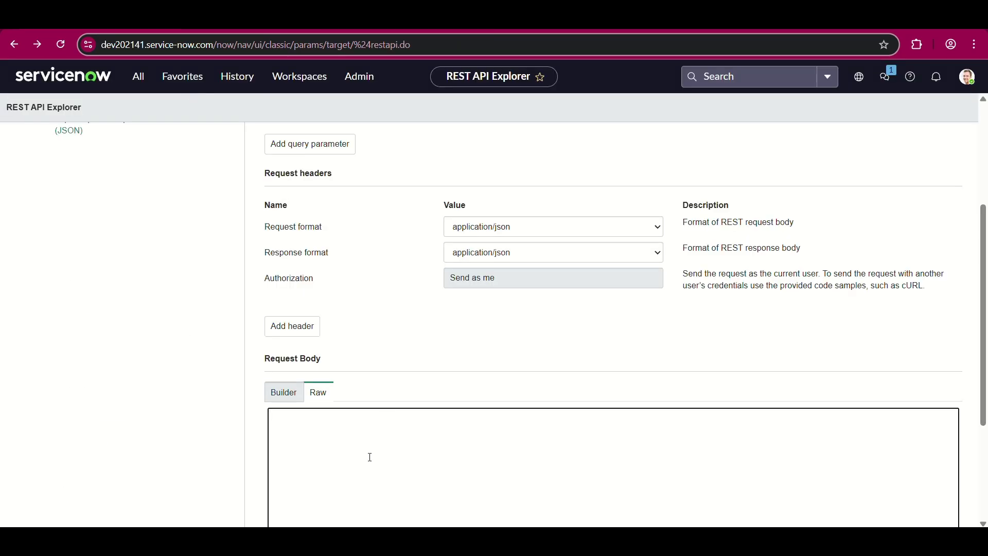
- Paste the sample email JSON into the raw request body
left_click(304, 415)
key("ctrl+v")
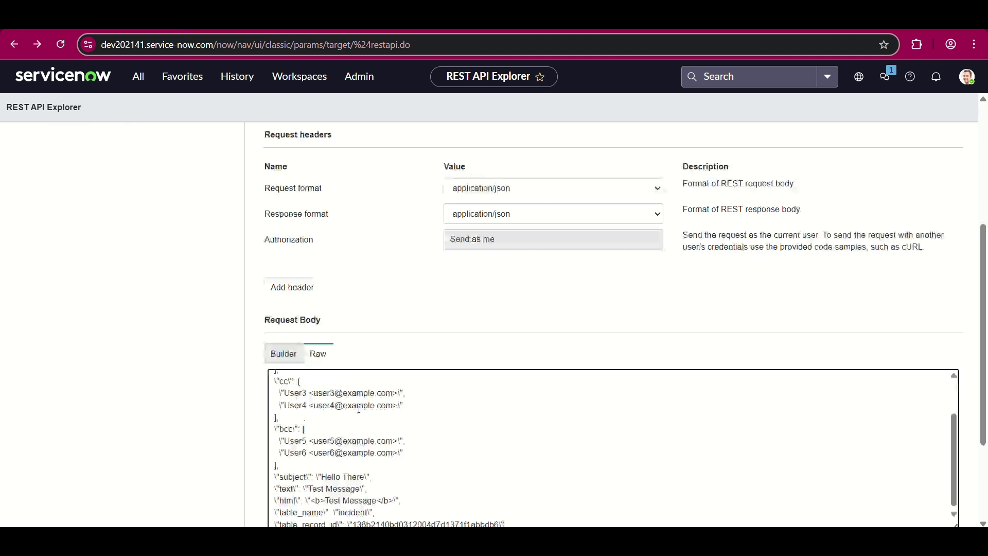
scroll(417, 388, "up", 2)
scroll(417, 387, "down", 2)
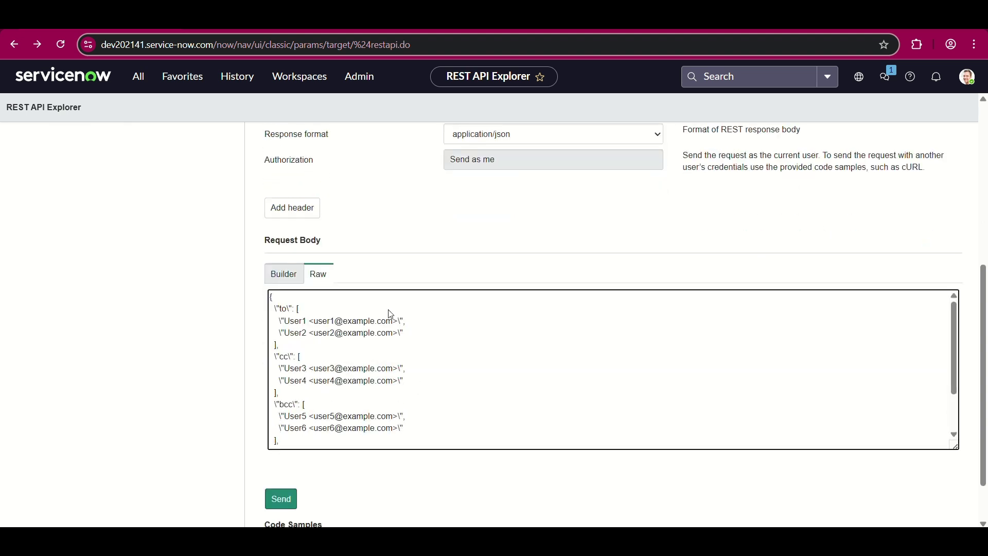
- Remove the escape backslashes around the to key and delete the sample recipient addresses
left_click(292, 308)
key("BackSpace")
key("Left")
key("Left")
key("Left")
key("BackSpace")
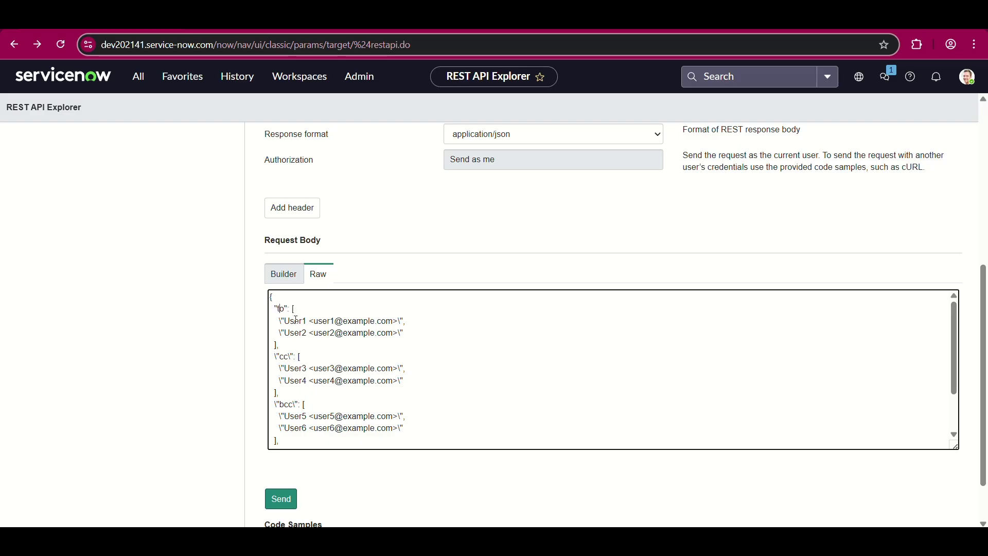
left_click_drag(278, 321, 339, 339)
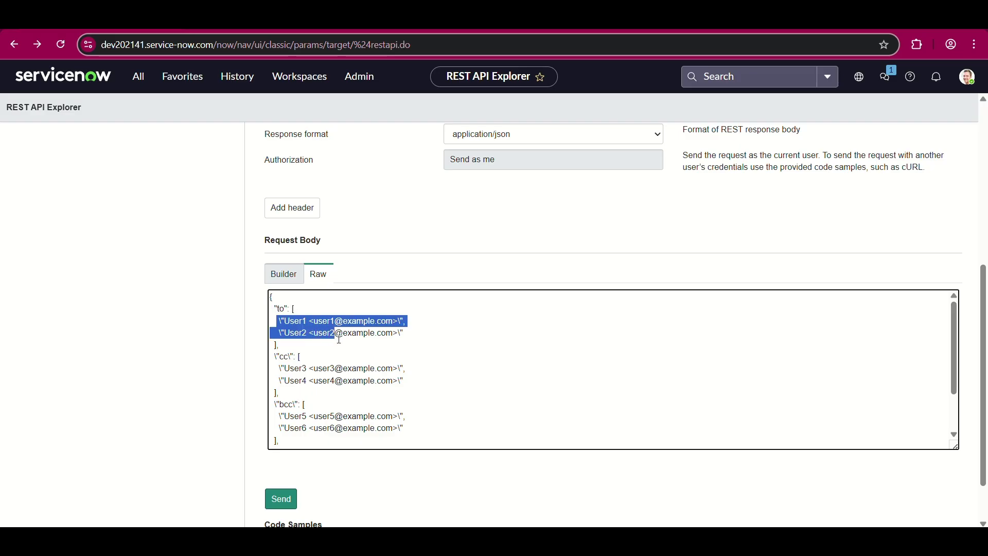
left_click(278, 320)
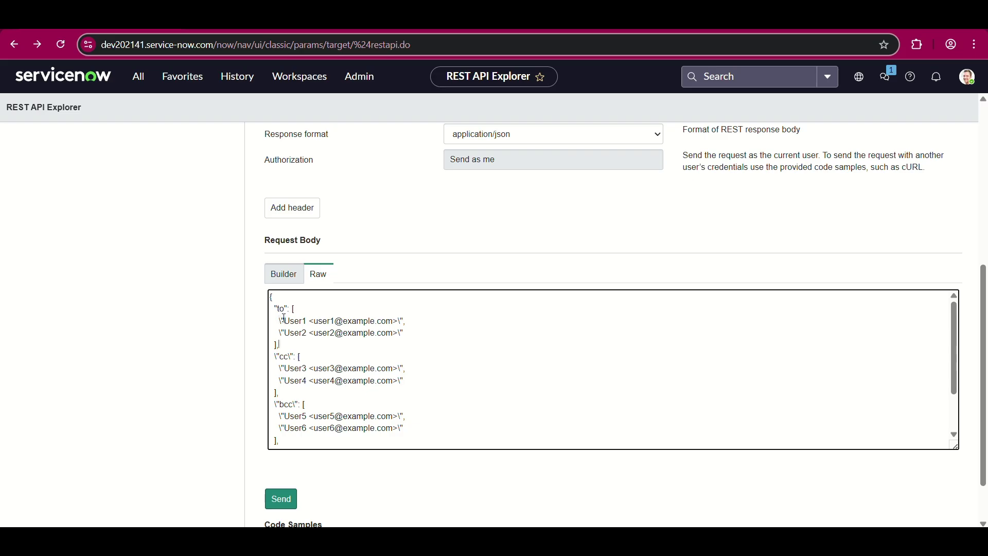
left_click_drag(284, 319, 400, 320)
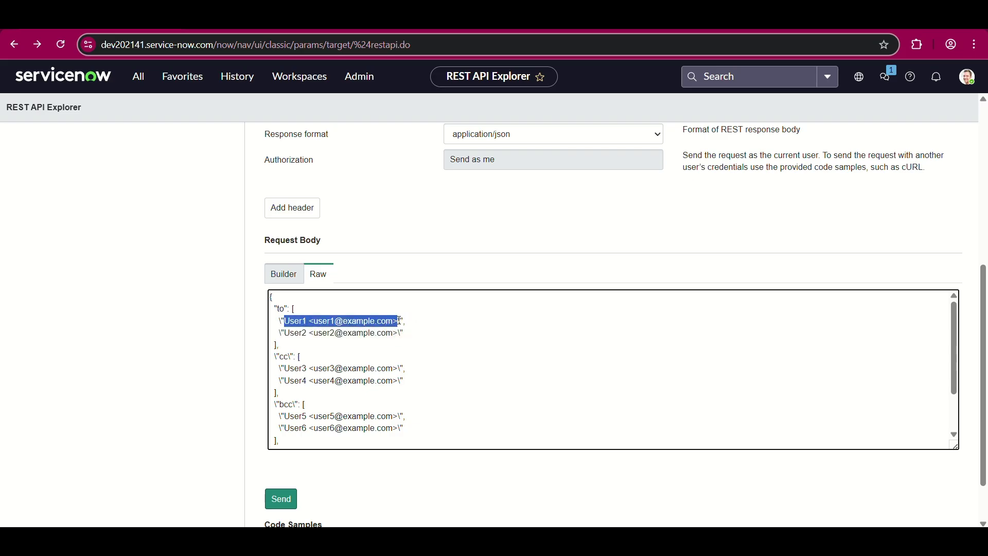
key("Delete")
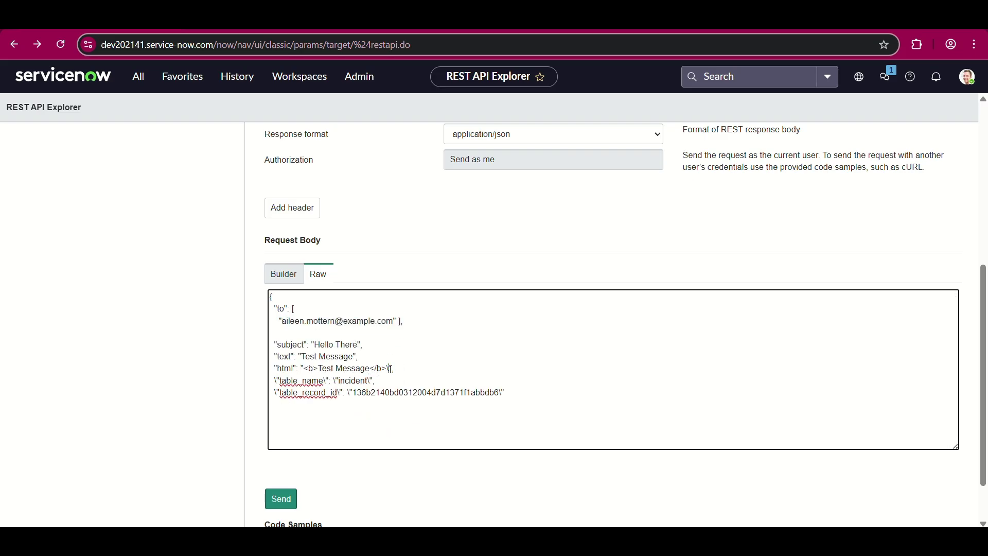
- Strip the escape backslashes around table_name and its incident value
left_click(278, 383)
key("BackSpace")
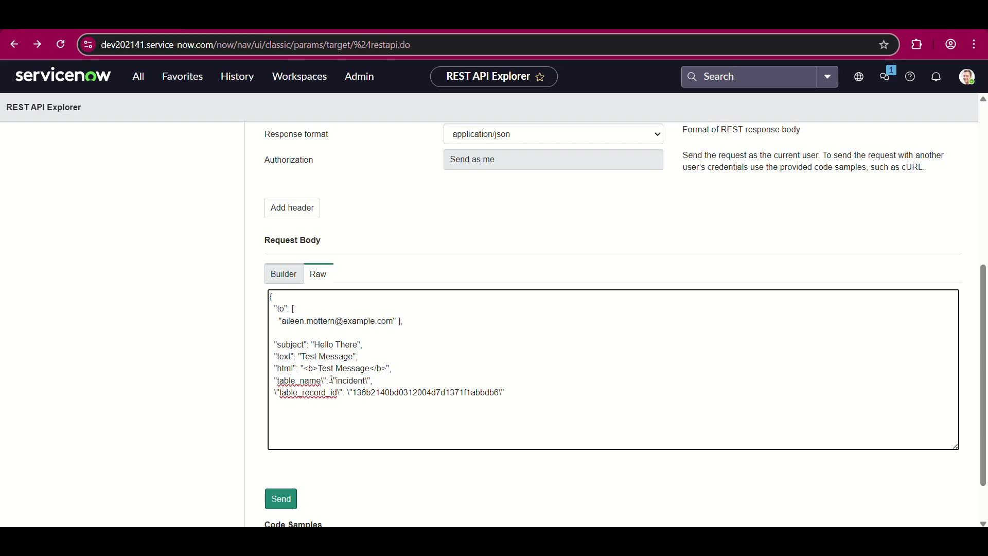
left_click(332, 381)
key("BackSpace")
left_click(323, 381)
key("BackSpace")
left_click(363, 382)
- Strip the escape backslashes around table_record_id and its value
left_click(350, 394)
key("BackSpace")
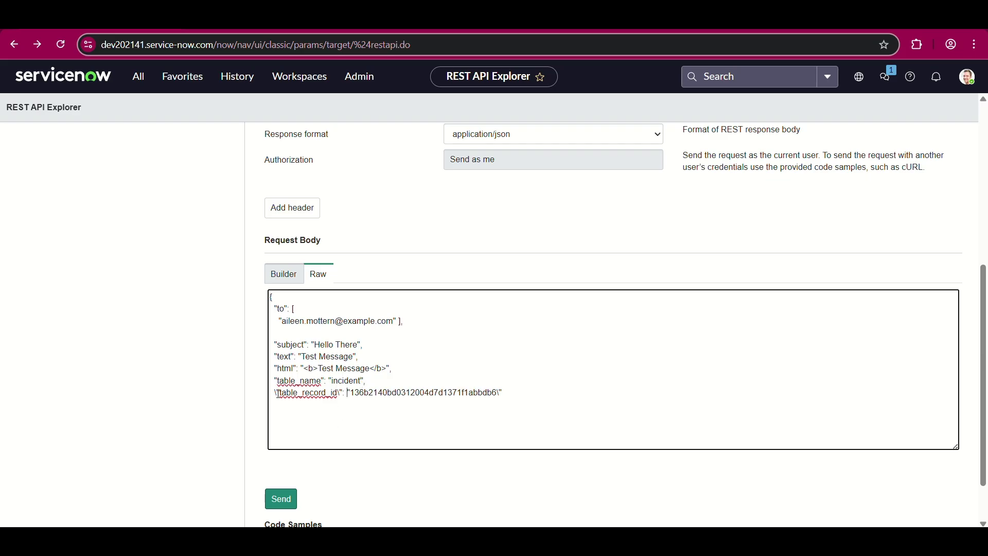
left_click(277, 393)
key("BackSpace")
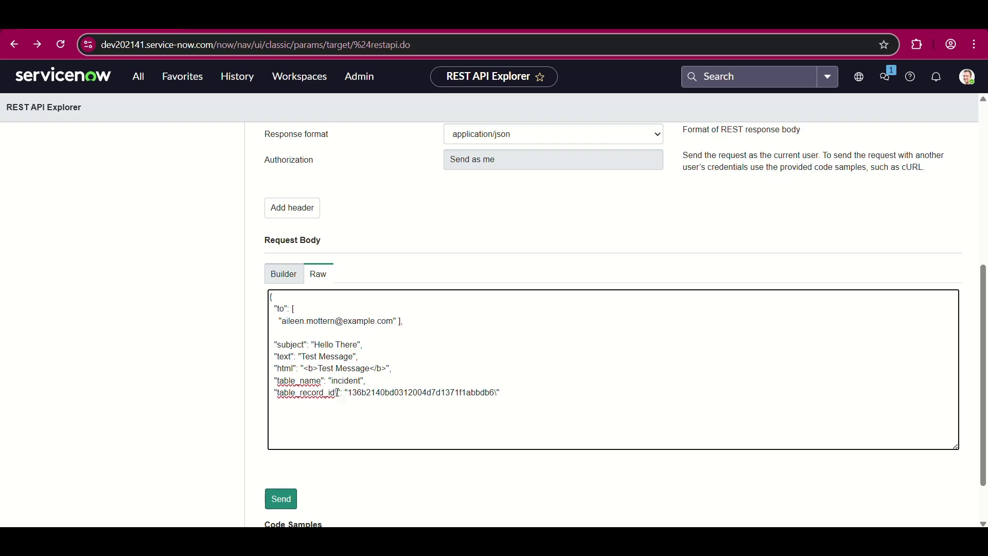
left_click(337, 393)
key("BackSpace")
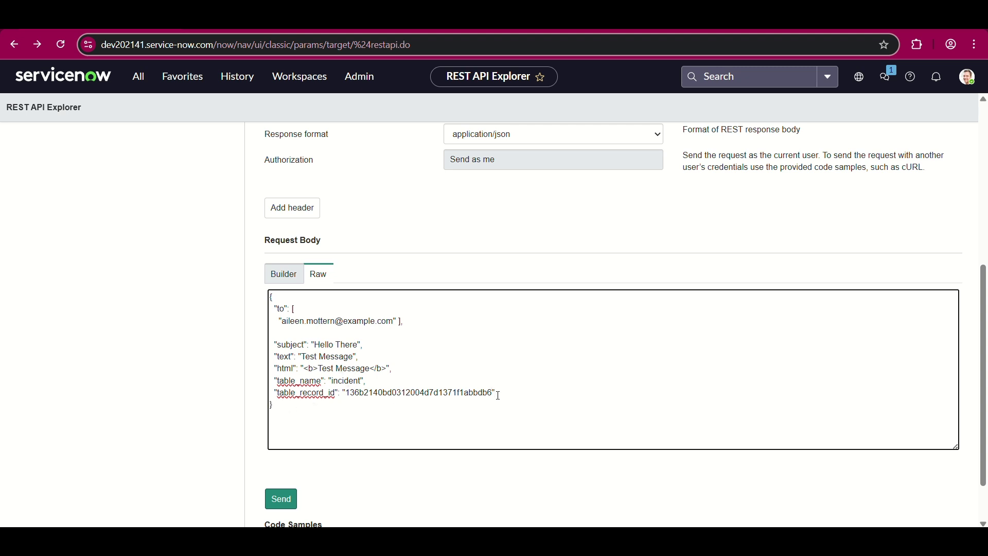
- Open the Incidents list by entering incident.LIST in the navigator filter
left_click(139, 76)
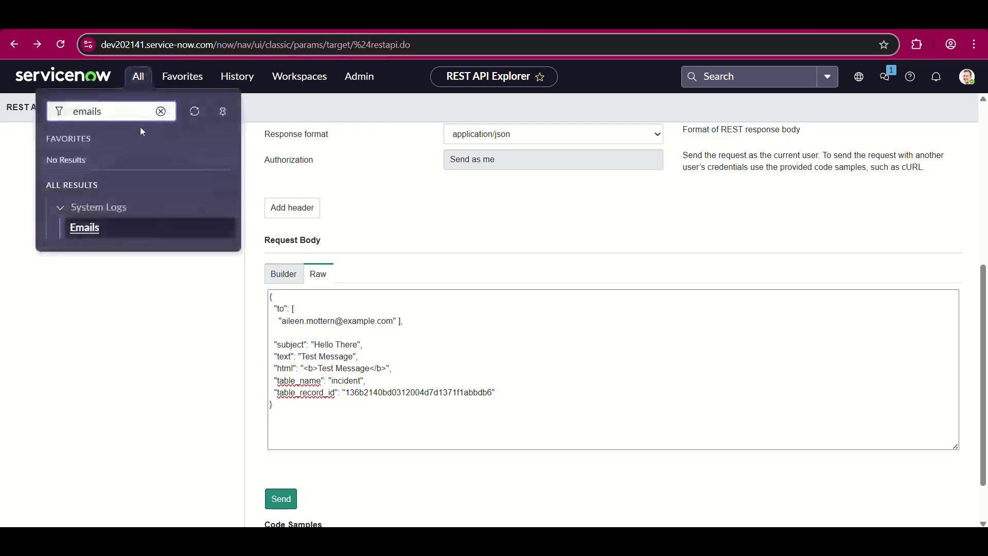
key("BackSpace")
key("BackSpace")
key("BackSpace")
key("BackSpace")
key("BackSpace")
key("BackSpace")
type("incident.")
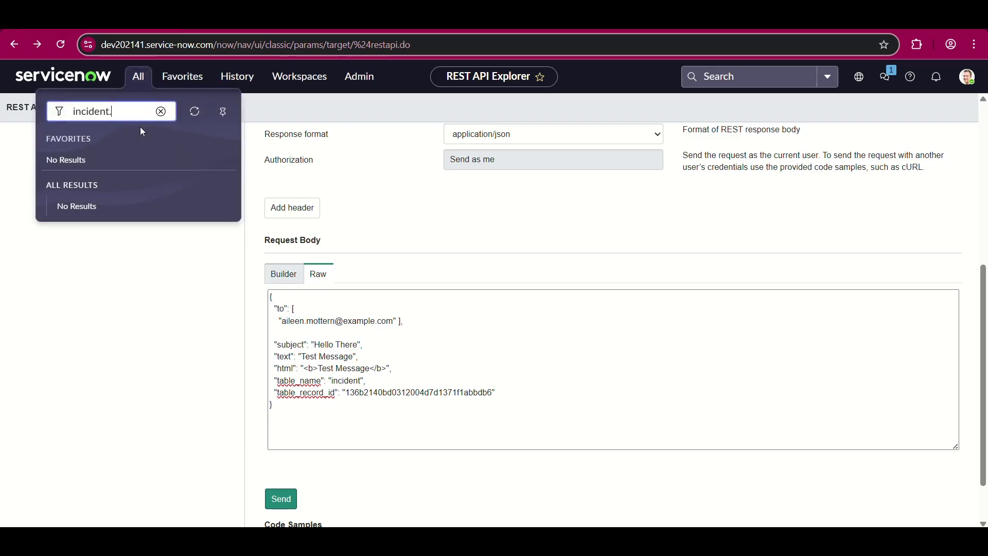
type("LIST")
key("Return")
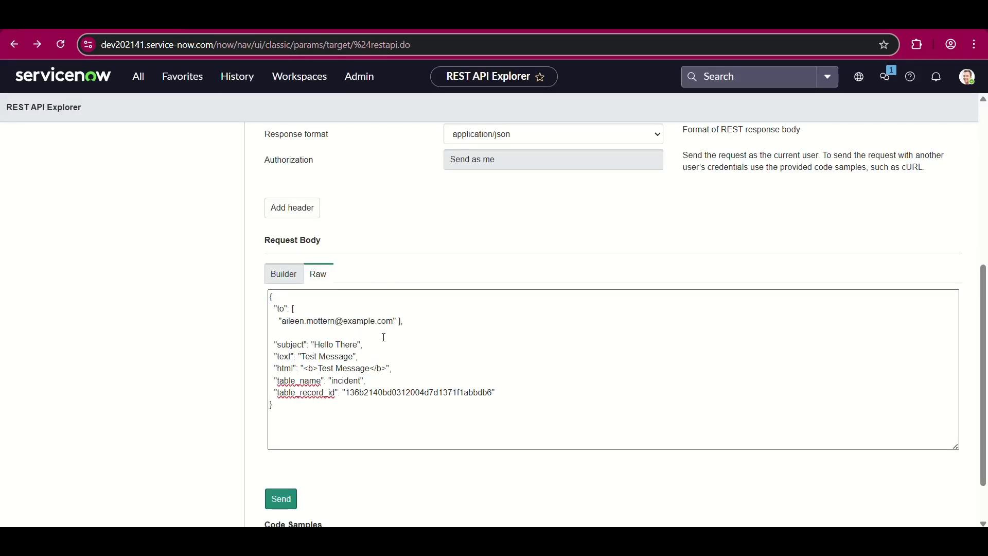
- Edit the subject to 'Hello There Servicenowdeveloperr' and text to 'Test Message testing from REST API Explorer'
left_click(357, 346)
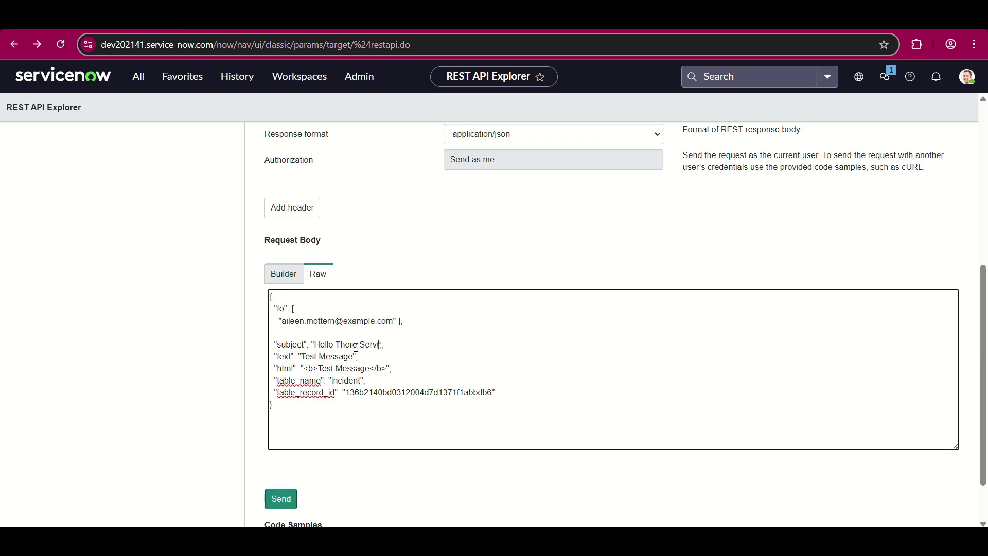
type("Servicenowdeveloperr")
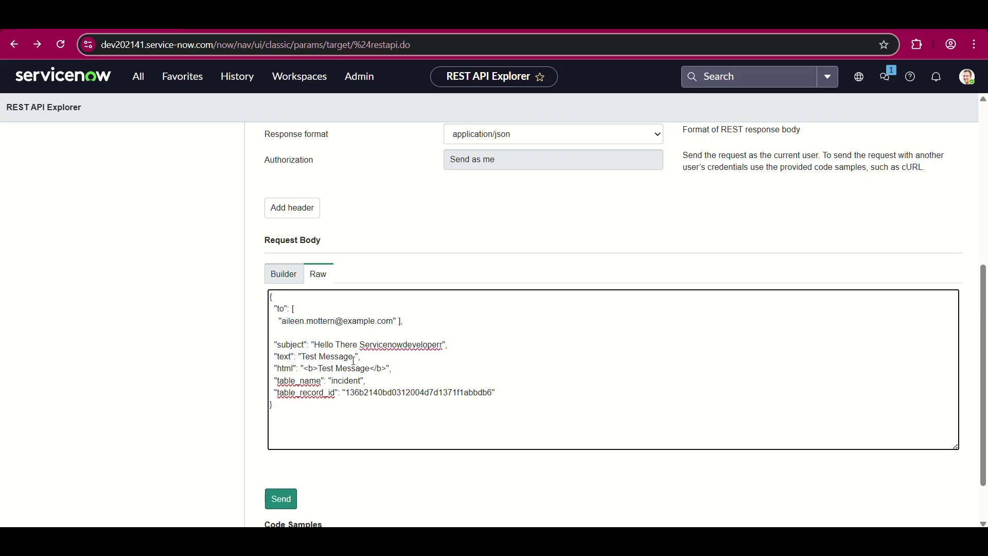
type("ing from REST API Expolorer")
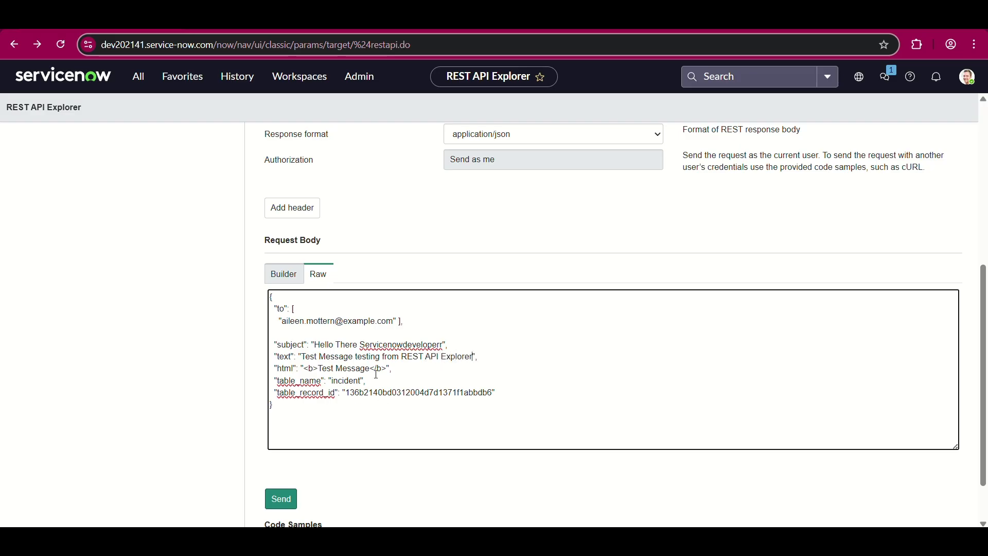
scroll(360, 404, "down", 1)
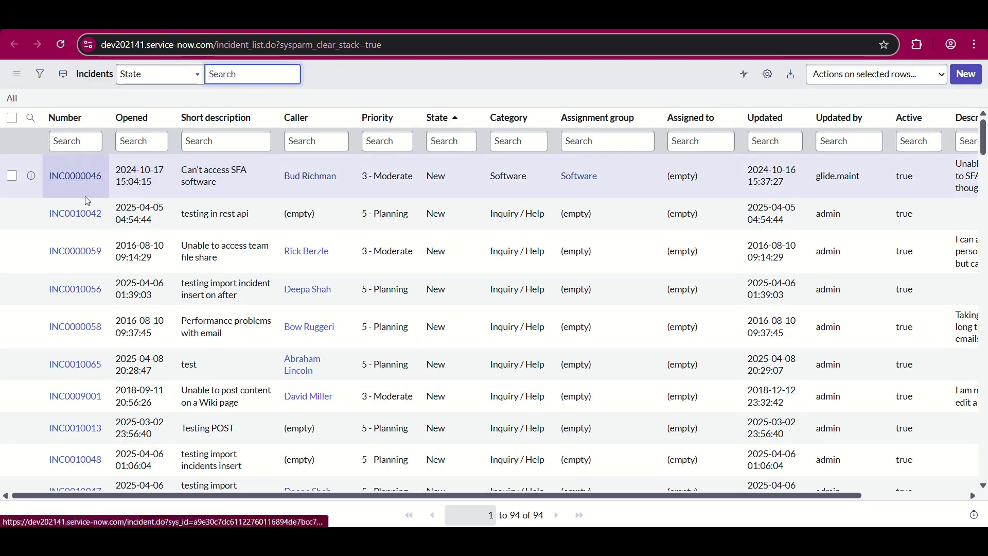
- Replace the table_record_id value with incident INC0010042's sys_id 7b7b7a588334ea109b0ae5e0deaad34c
right_click(87, 224)
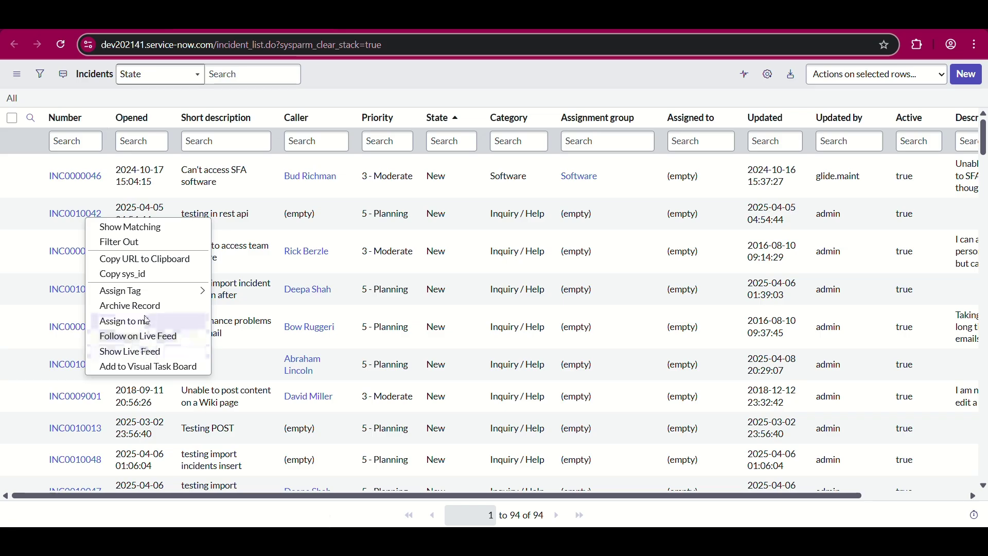
key("Escape")
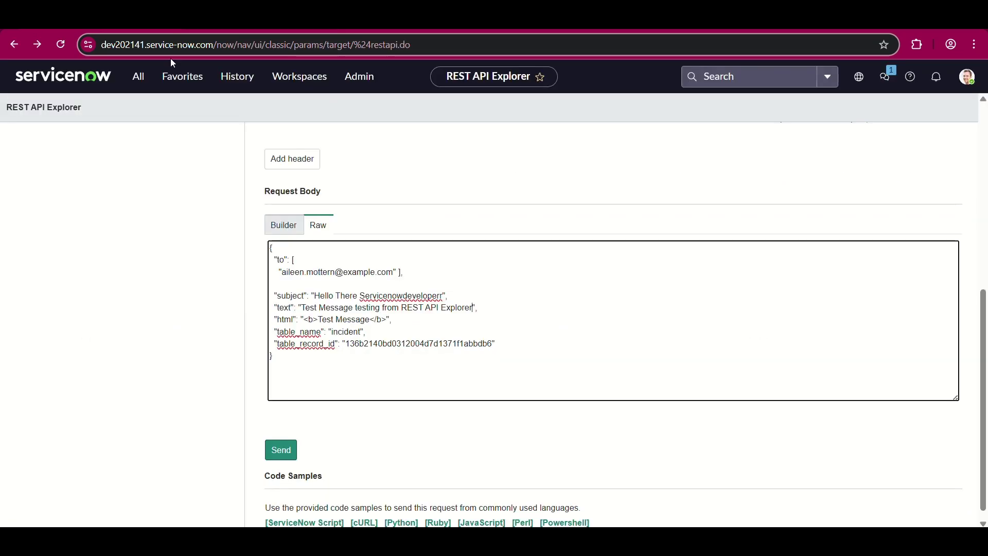
double_click(385, 344)
key("BackSpace")
type("7b7b7a58b334ea109b0ae5e0deaad34c")
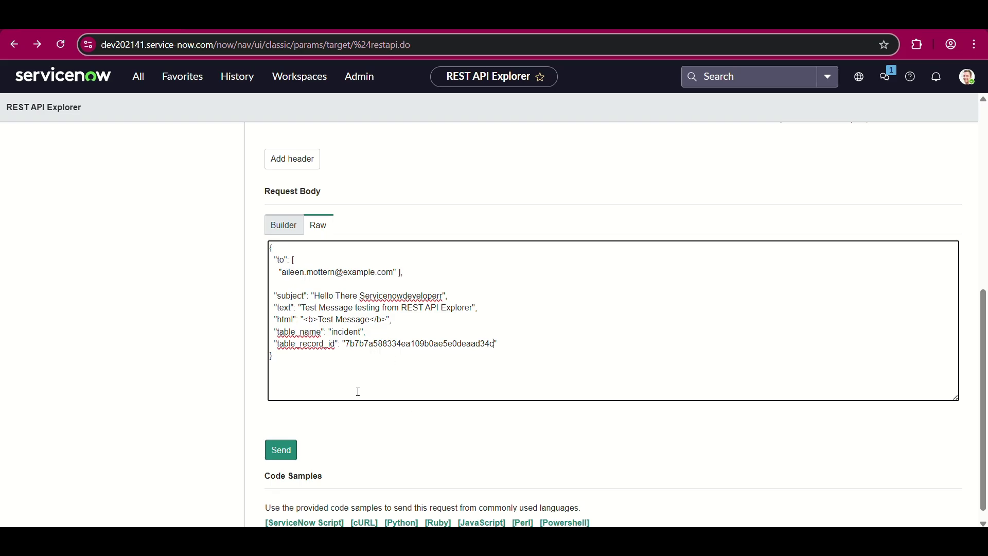
scroll(358, 393, "down", 1)
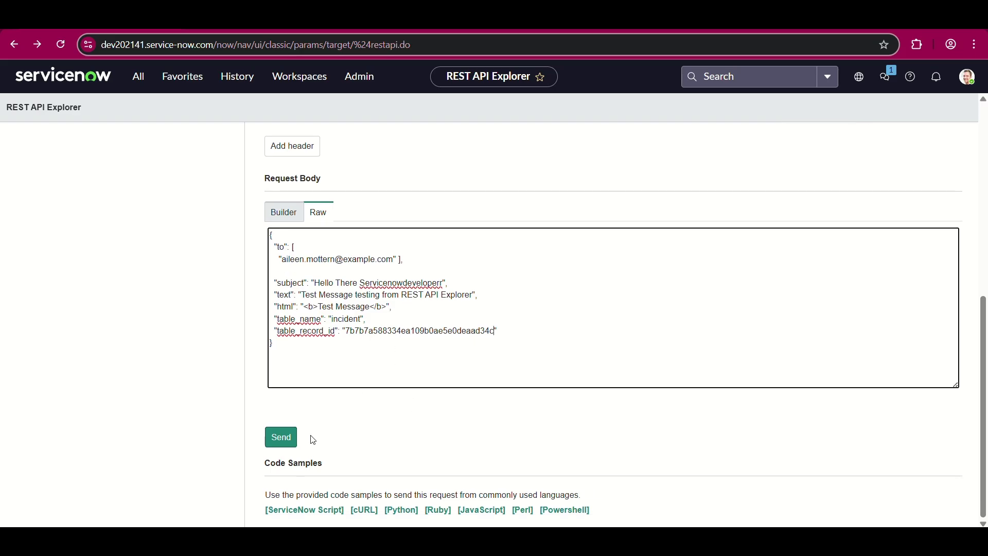
- Send and confirm the POST request, then select the returned email id 8da65a2e83b0a6509b0ae5e0deaad3d5
left_click(281, 440)
left_click(551, 127)
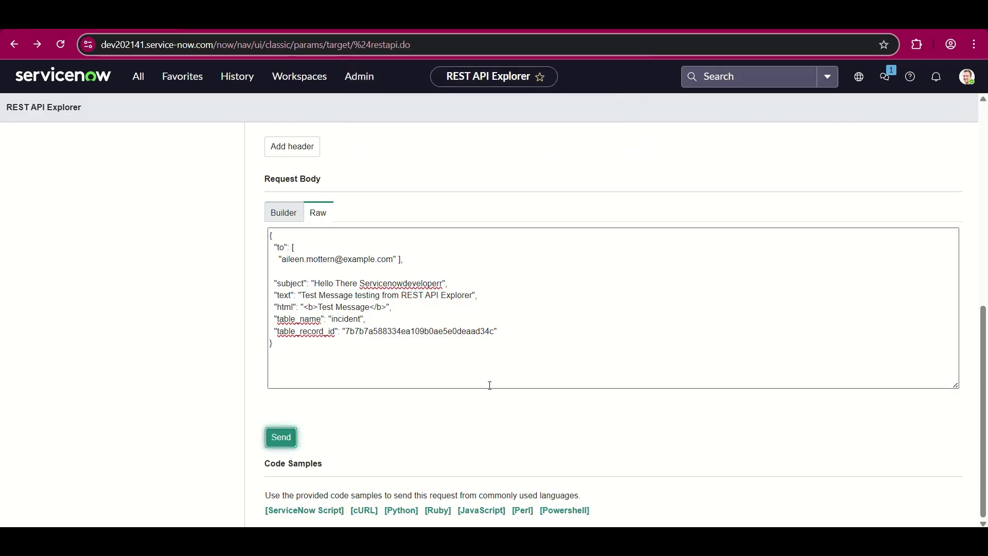
scroll(476, 435, "down", 10)
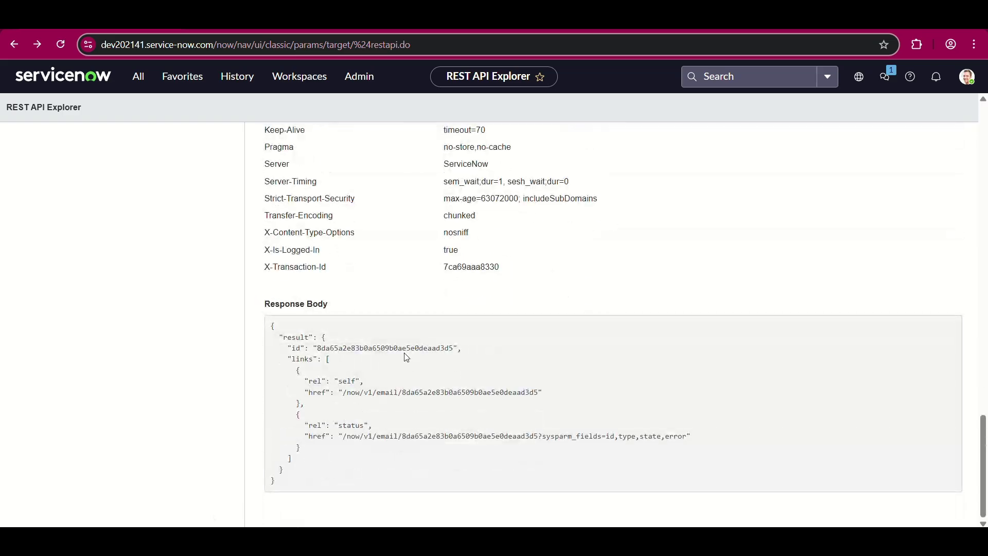
double_click(394, 349)
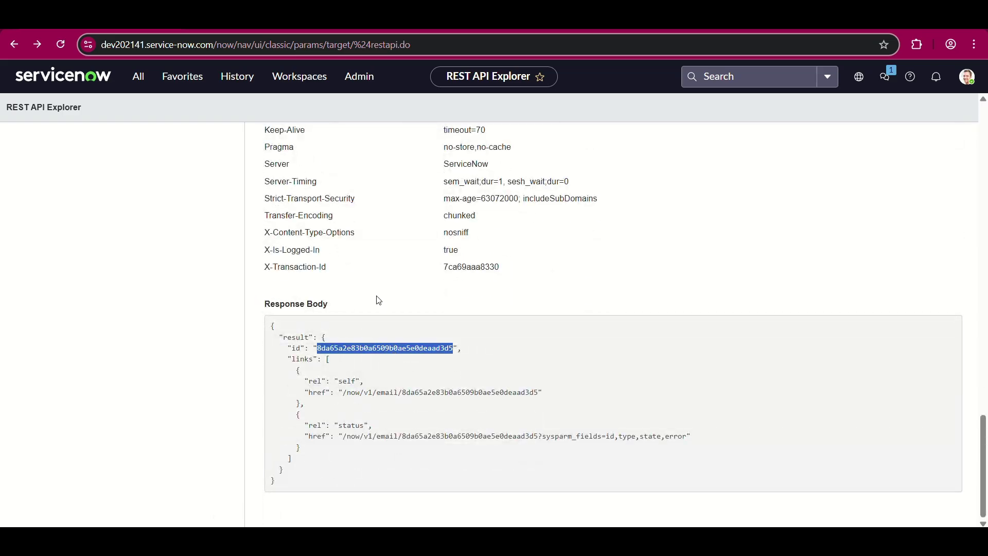
left_click(373, 28)
- Add the filter condition Sys ID is 8da65a2e83b0a6509b0ae5e0deaad3d5 to the Emails log and run it
scroll(103, 221, "up", 6)
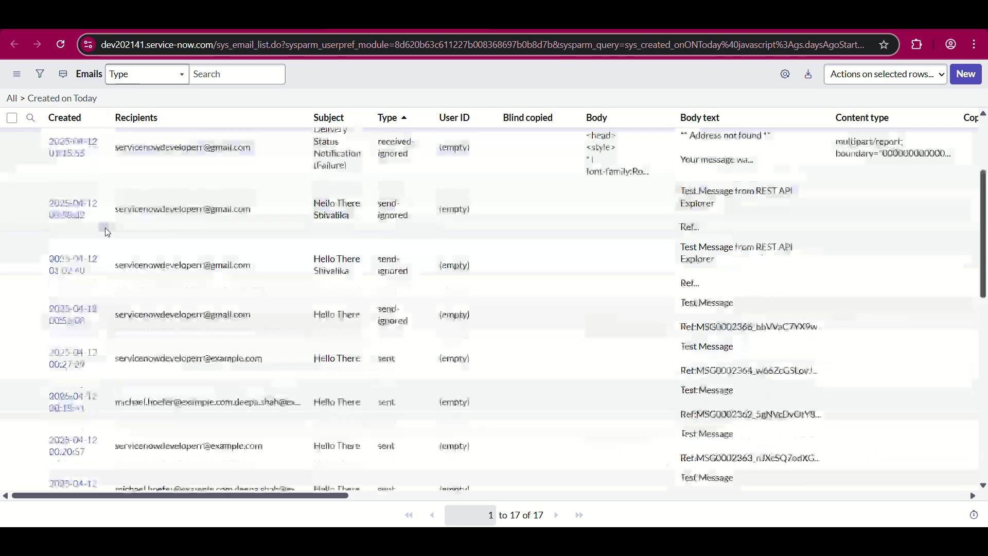
left_click(40, 74)
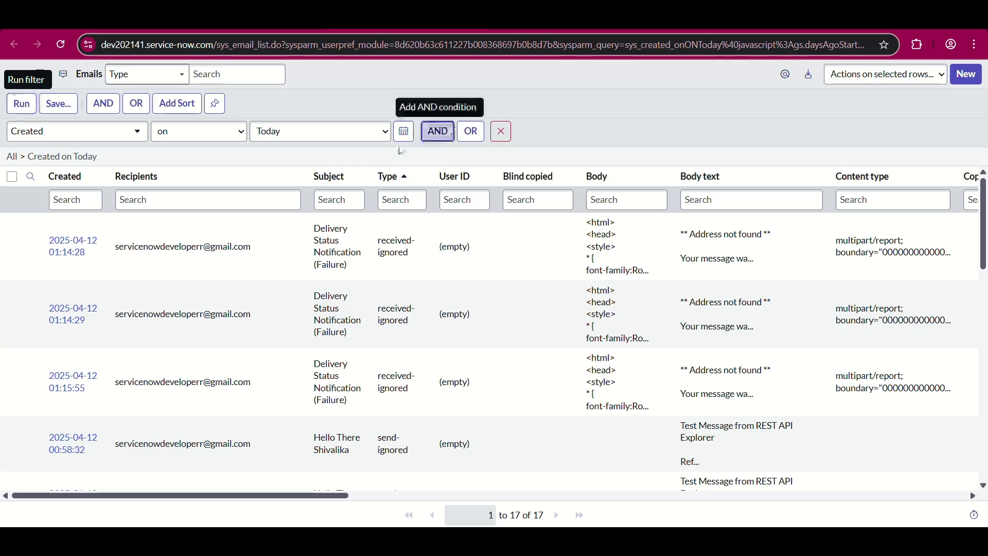
left_click(437, 150)
left_click(112, 177)
type("sys")
key("Return")
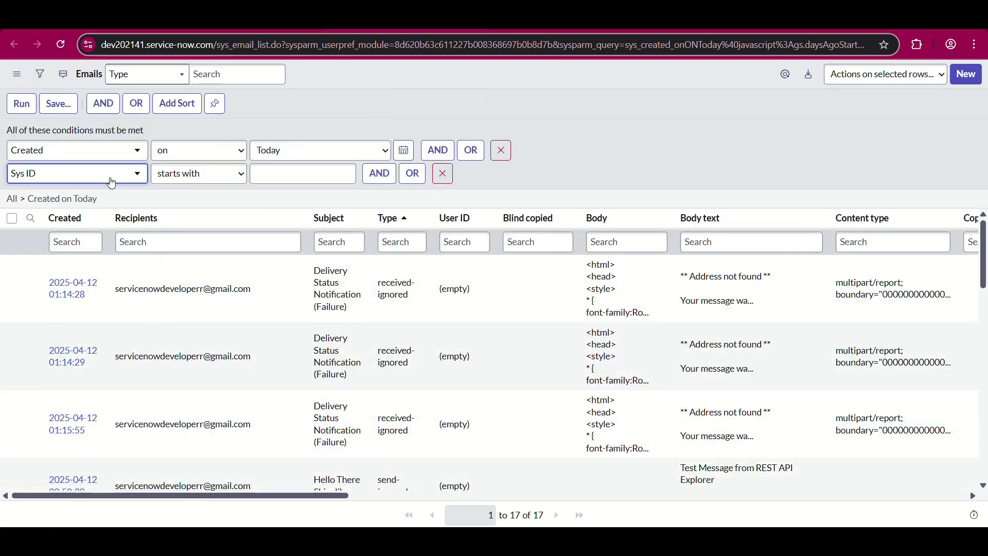
left_click(216, 180)
left_click(165, 258)
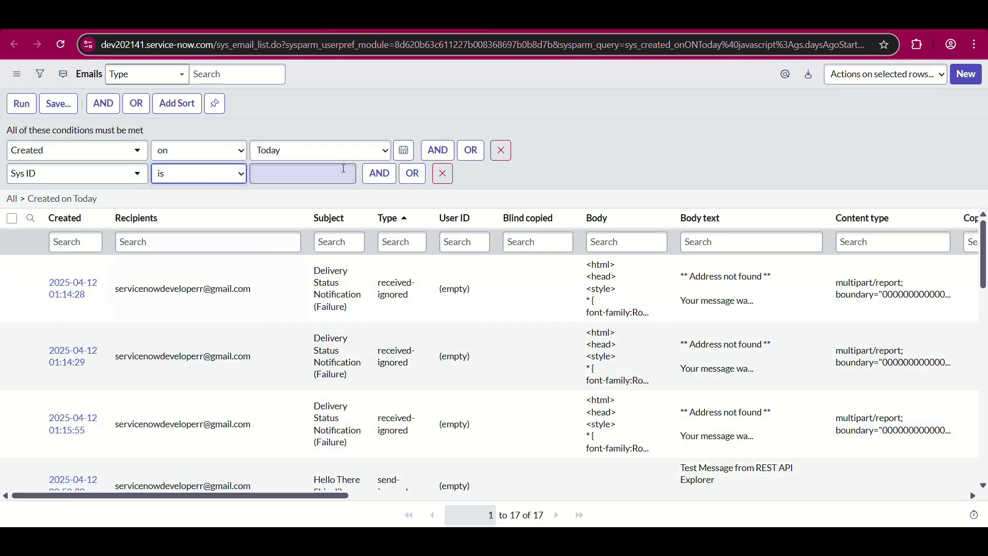
left_click(344, 169)
key("ctrl+v")
left_click(21, 103)
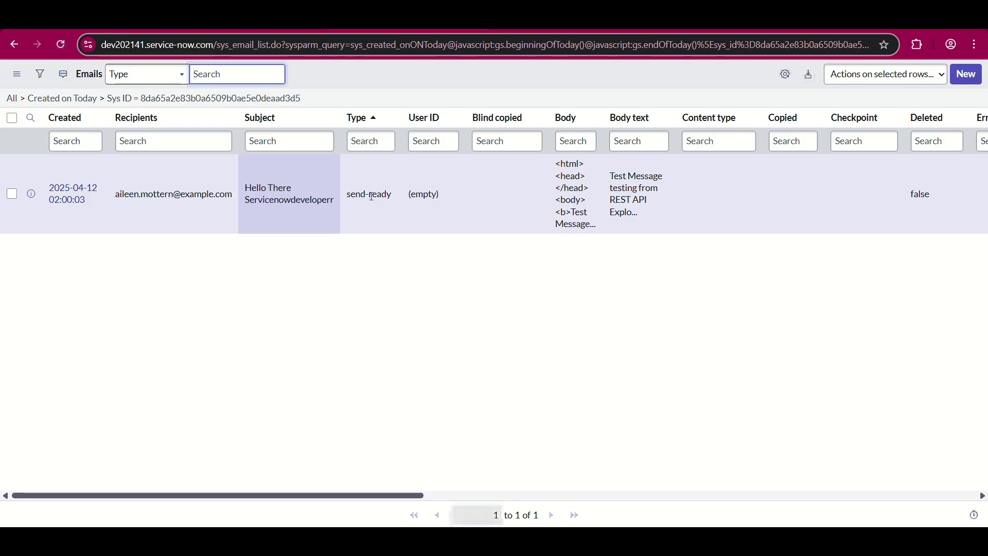
- Preview the send-ready email record and confirm its body reads 'Test Message'
scroll(371, 196, "right", 5)
scroll(633, 208, "left", 5)
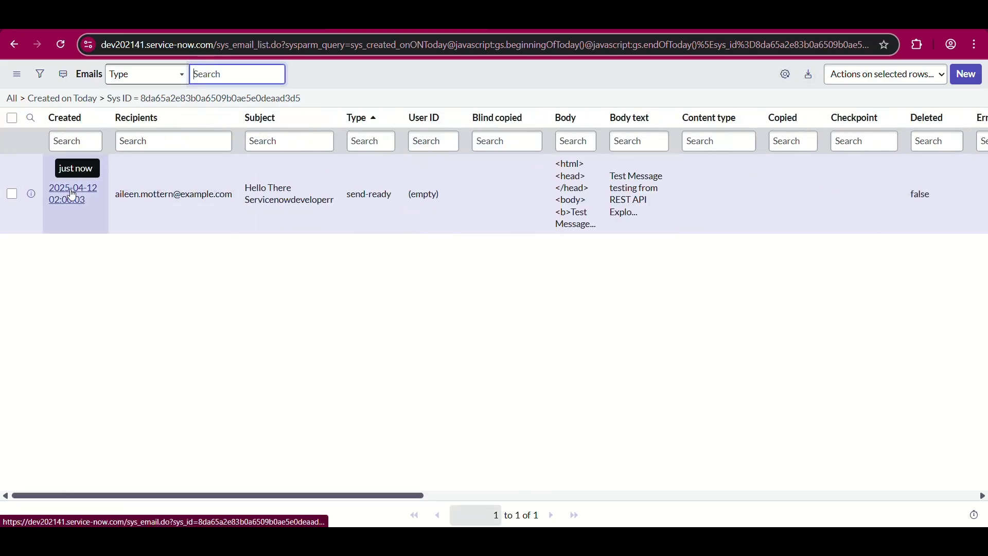
right_click(72, 195)
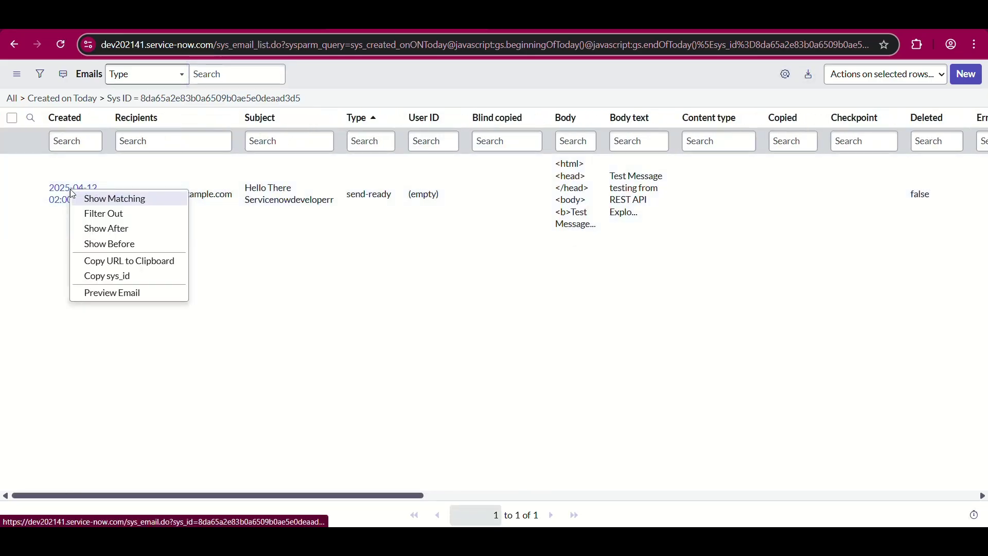
left_click(114, 292)
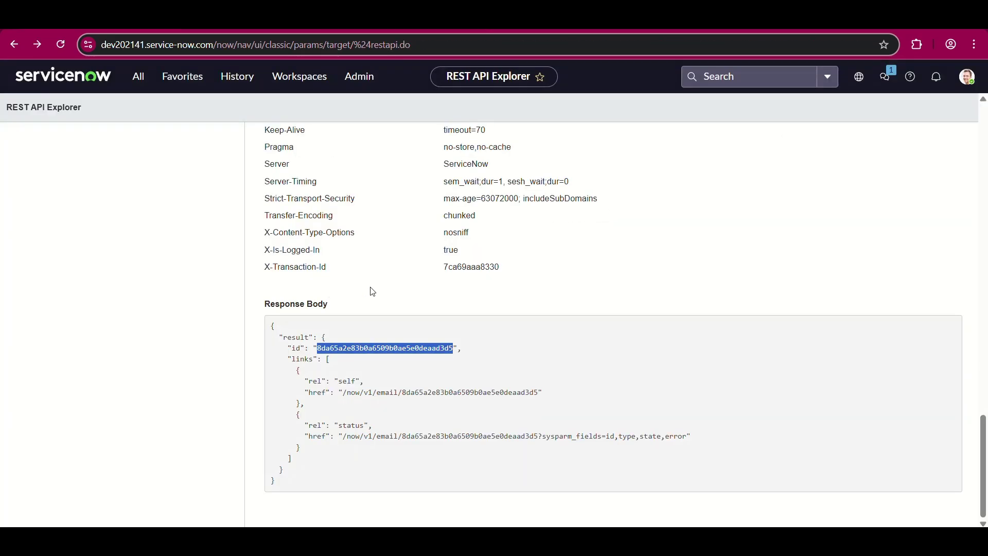
scroll(372, 289, "up", 10)
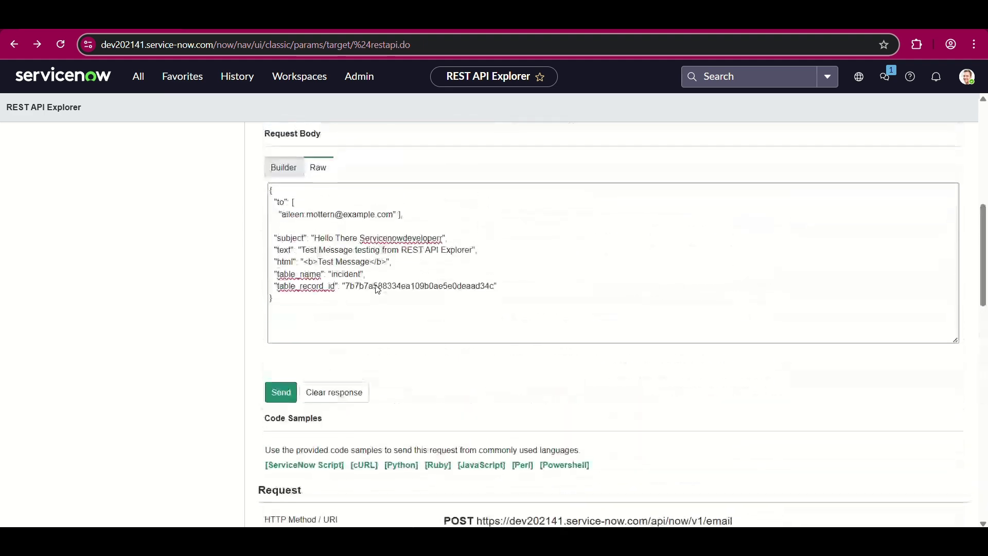
- Leave the REST API Explorer for the Creator Studio home page, then switch to the LinkedIn email-setup post
scroll(377, 289, "up", 2)
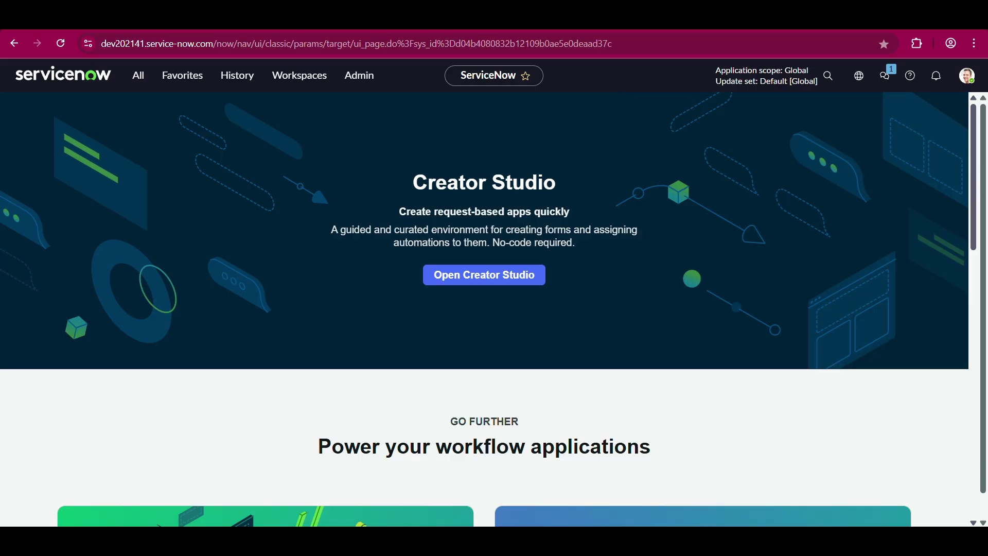
key("ctrl+Tab")
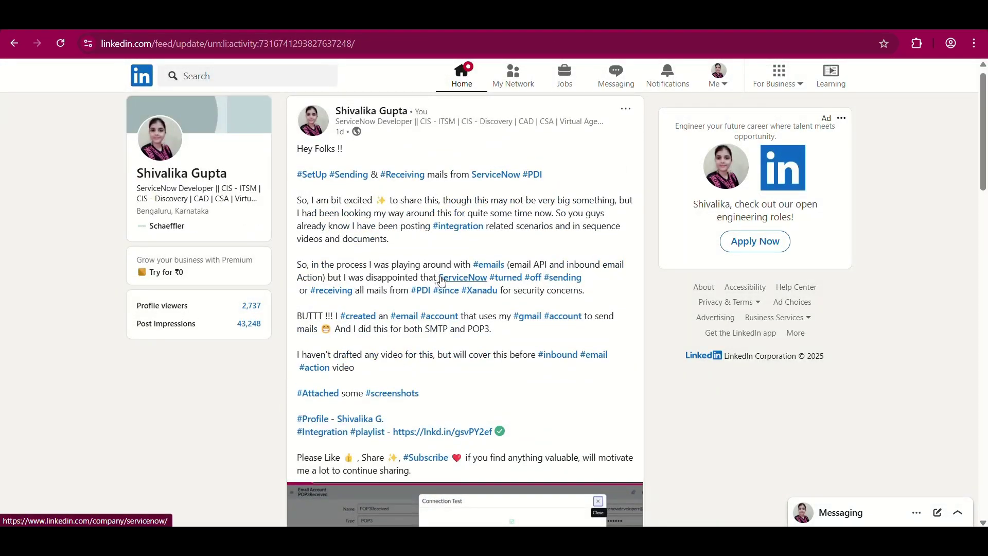
- Page through the post's screenshots, from the successful connection test to the SMTP account settings, then close them
left_click_drag(439, 278, 455, 278)
scroll(499, 343, "down", 1)
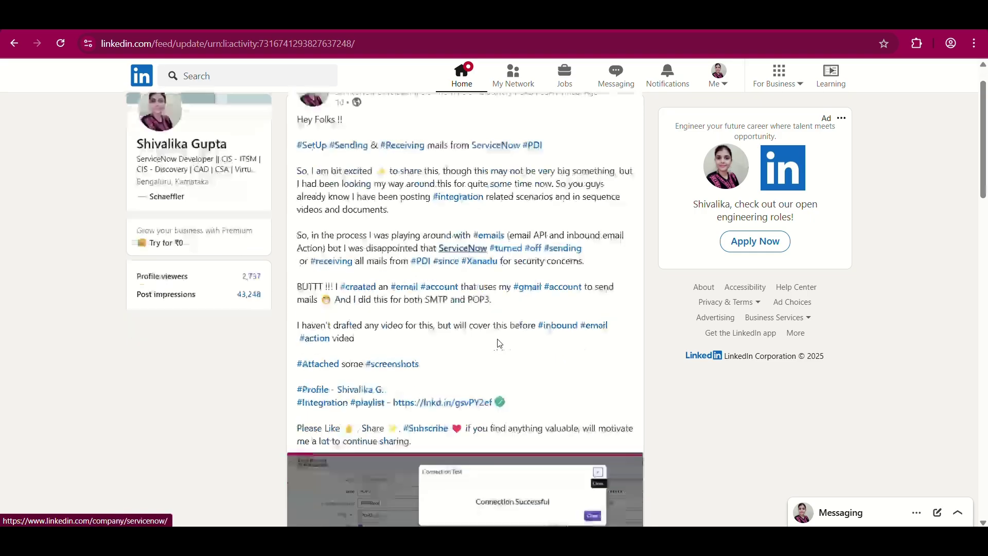
scroll(481, 324, "down", 1)
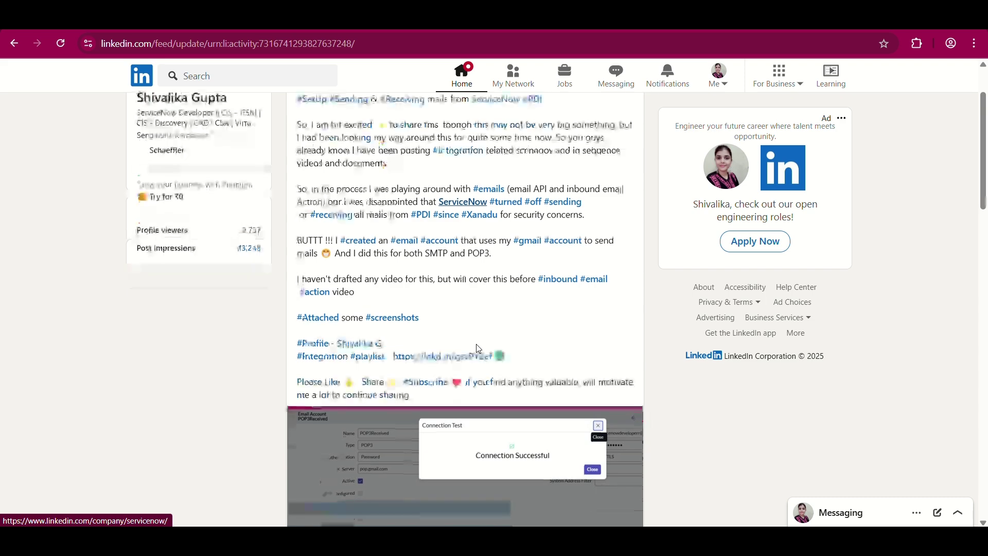
scroll(479, 348, "down", 3)
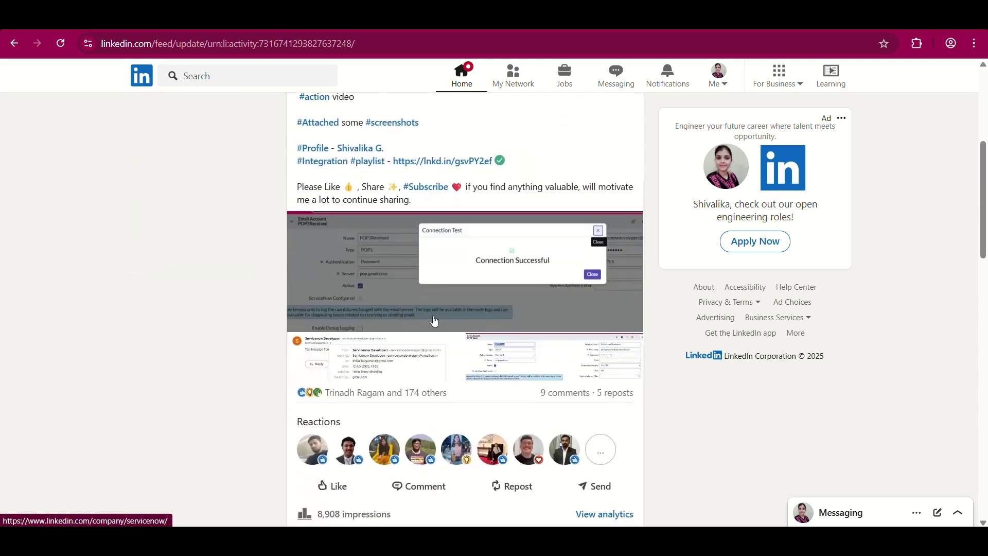
left_click(435, 323)
left_click(582, 295)
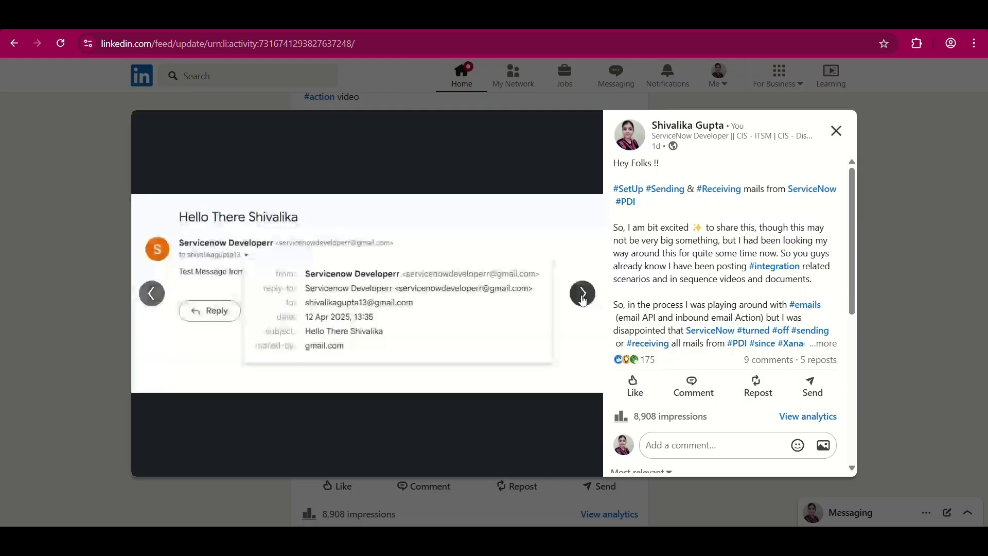
left_click(583, 296)
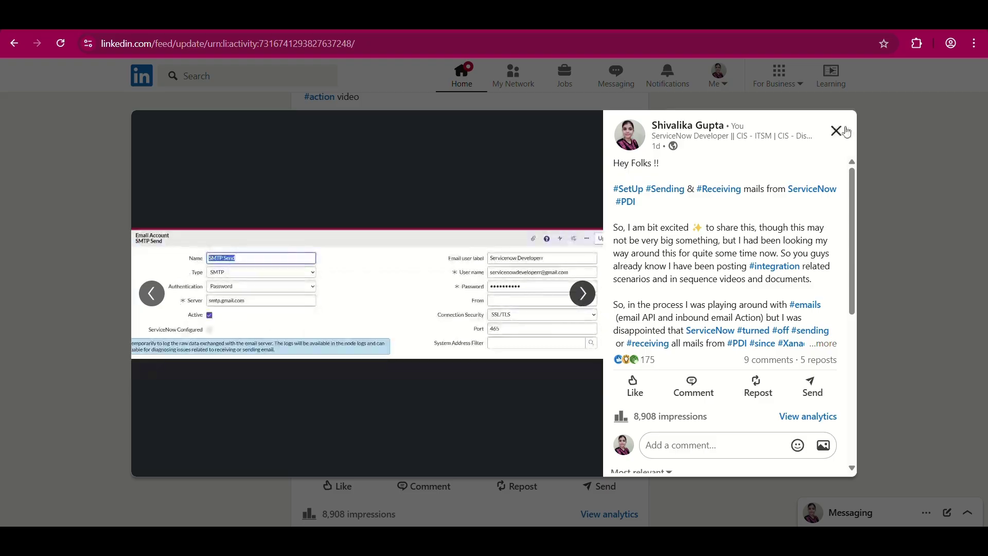
left_click(836, 130)
scroll(462, 320, "up", 2)
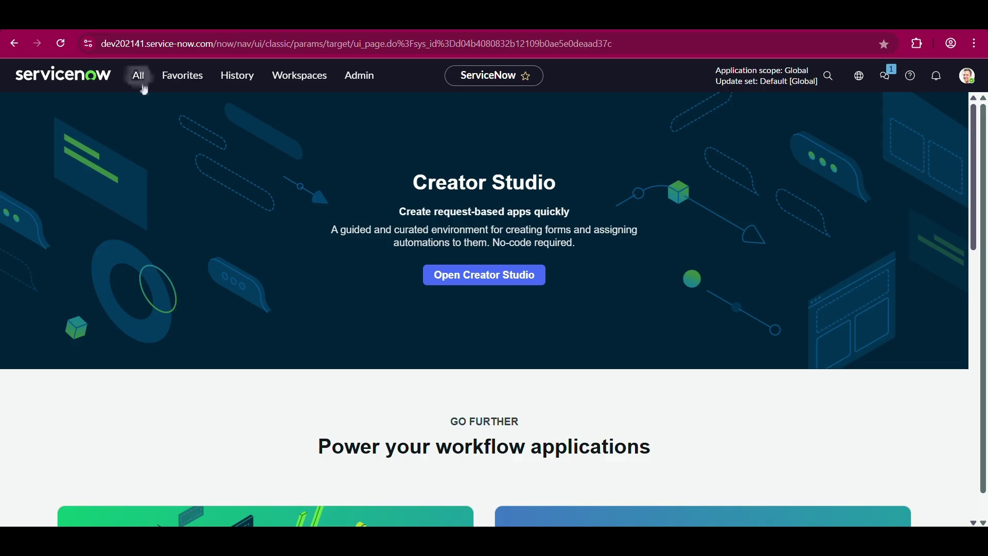
- Find Email Accounts through the All menu and open the SMTP Send account in a new tab
left_click(138, 81)
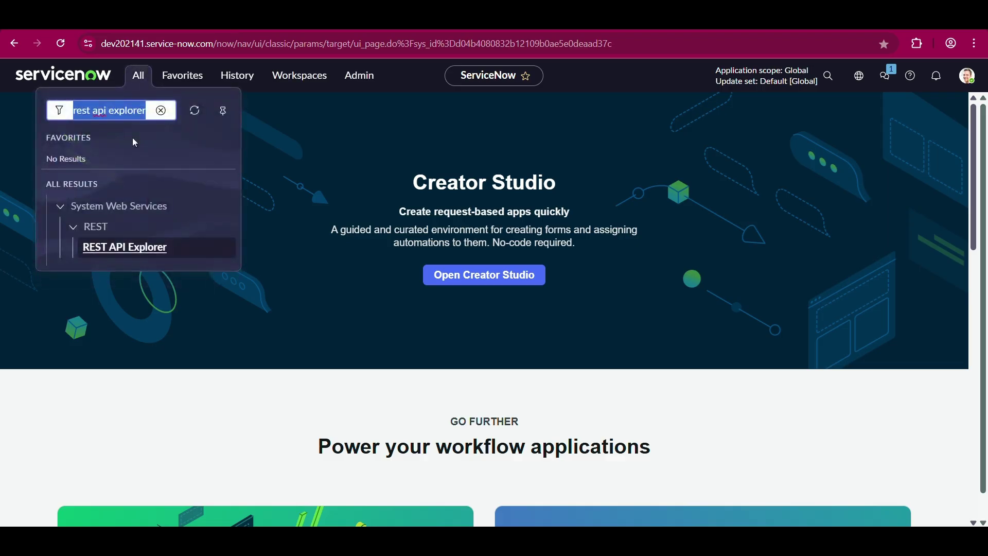
type("email accounts")
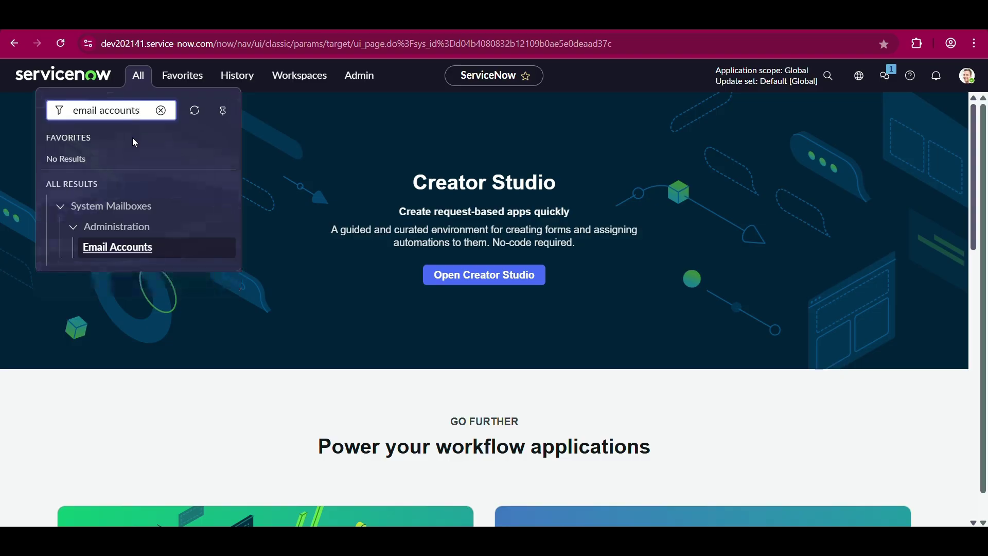
left_click(103, 247)
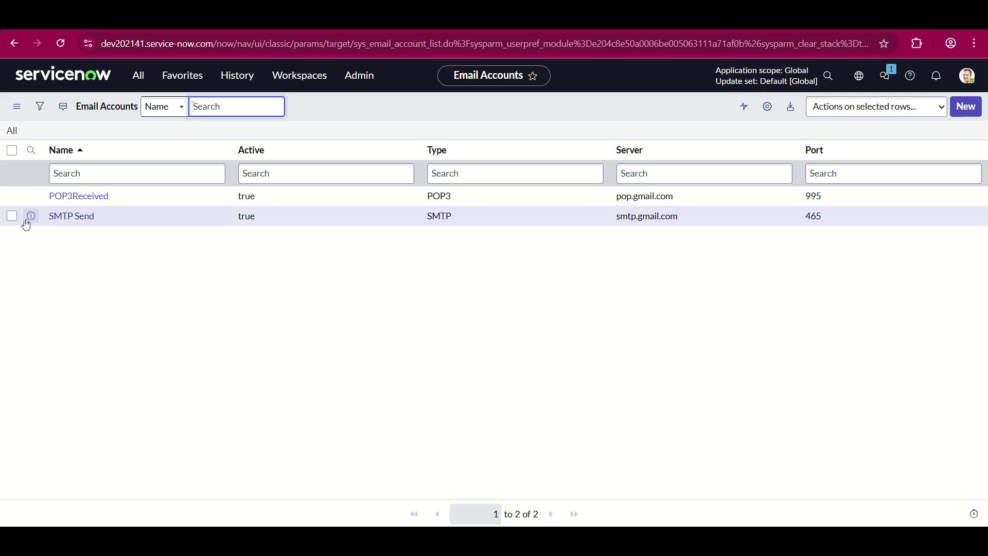
right_click(27, 219)
left_click(71, 237)
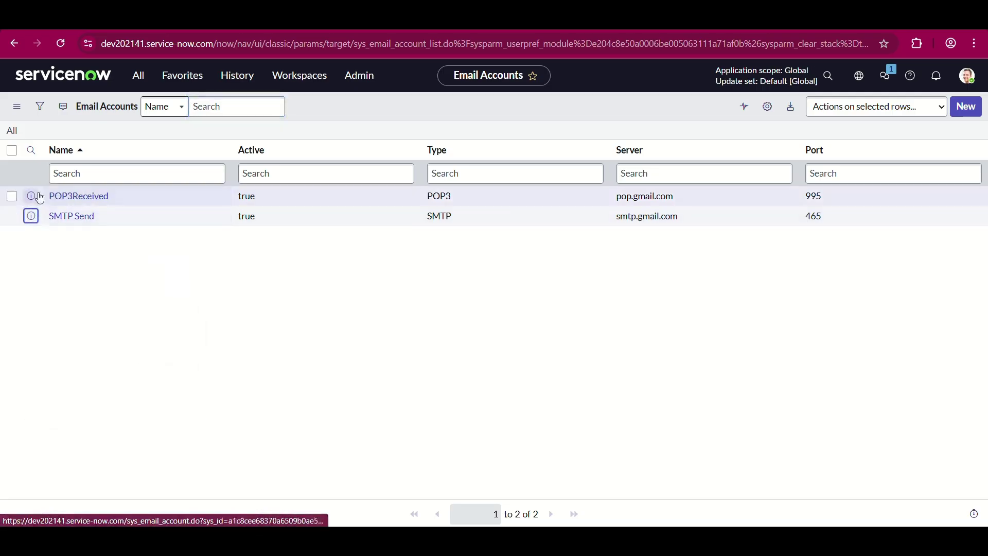
key("ctrl+Tab")
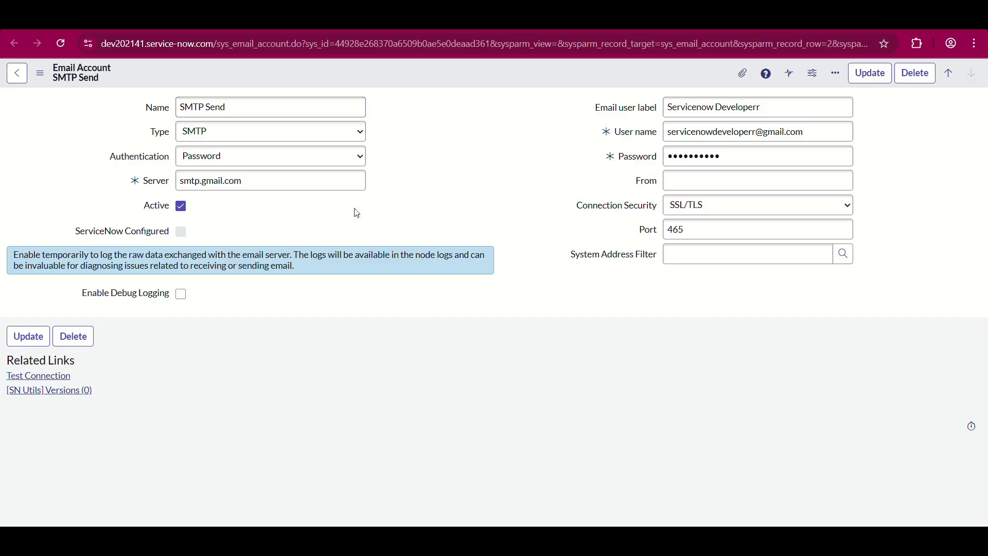
- Confirm SMTP Send keeps type SMTP and Password authentication, then bring up Google's App passwords page
left_click(236, 107)
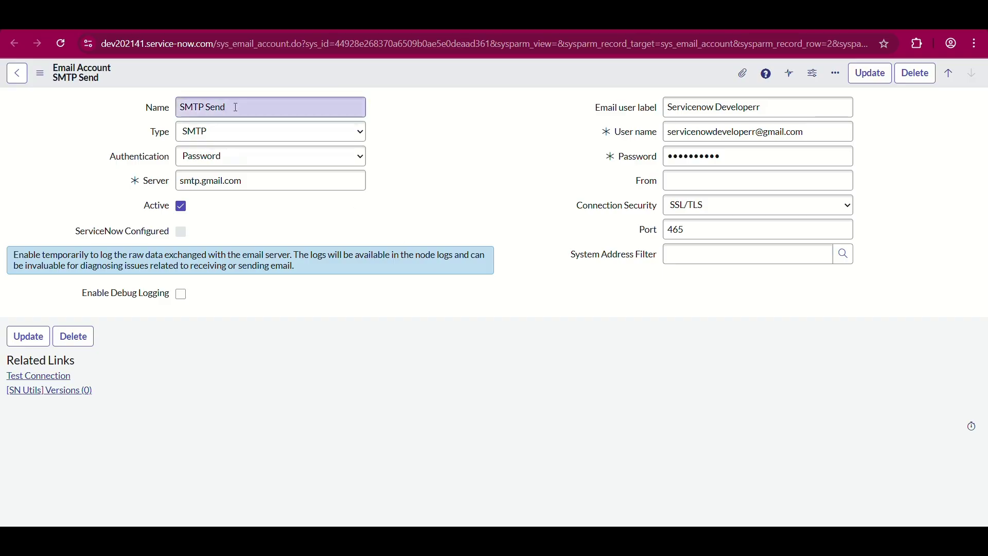
left_click(223, 142)
left_click(425, 165)
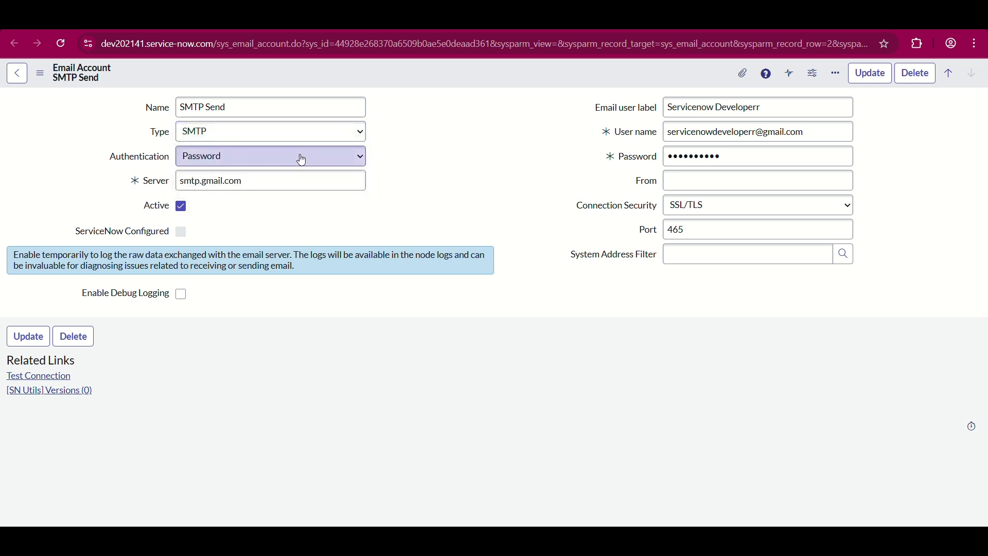
left_click(302, 160)
left_click(430, 156)
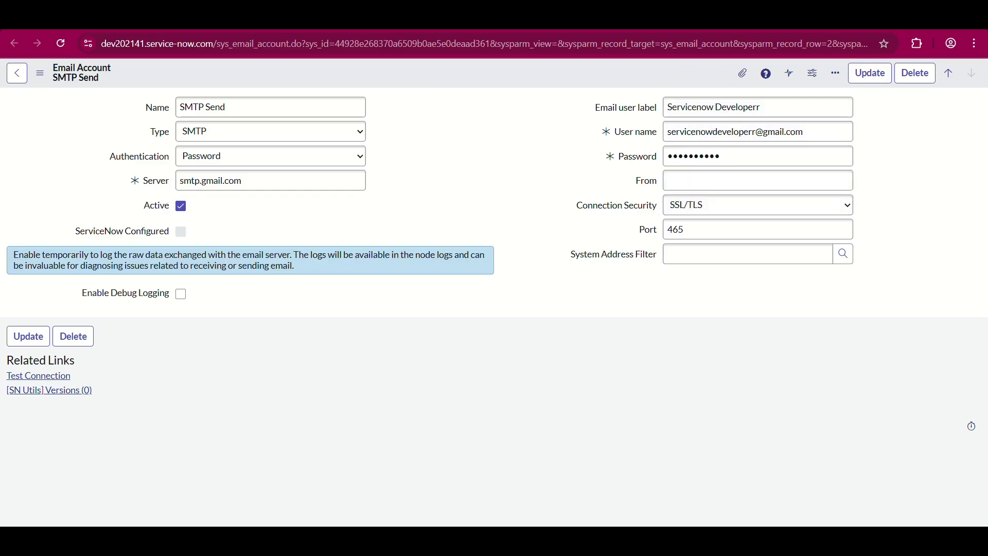
mouse_move(679, 540)
left_click(749, 471)
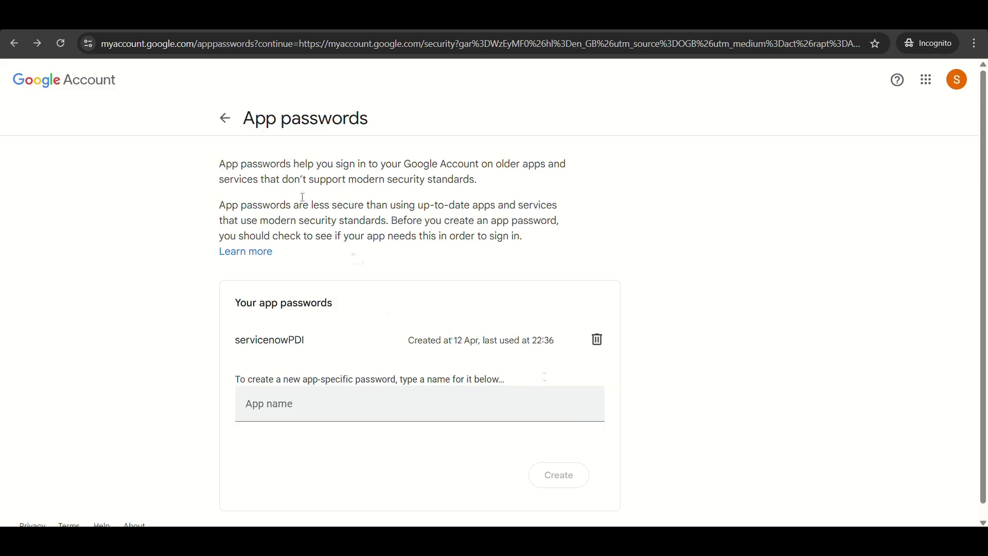
- After confirming the servicenowPDI app password, switch to the Gmail General settings window
key("alt+Tab")
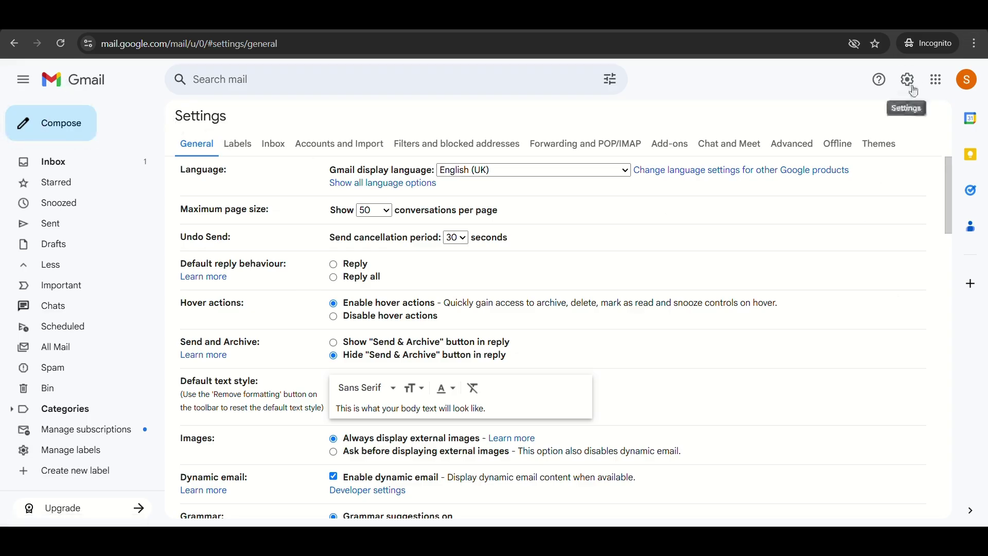
left_click(972, 81)
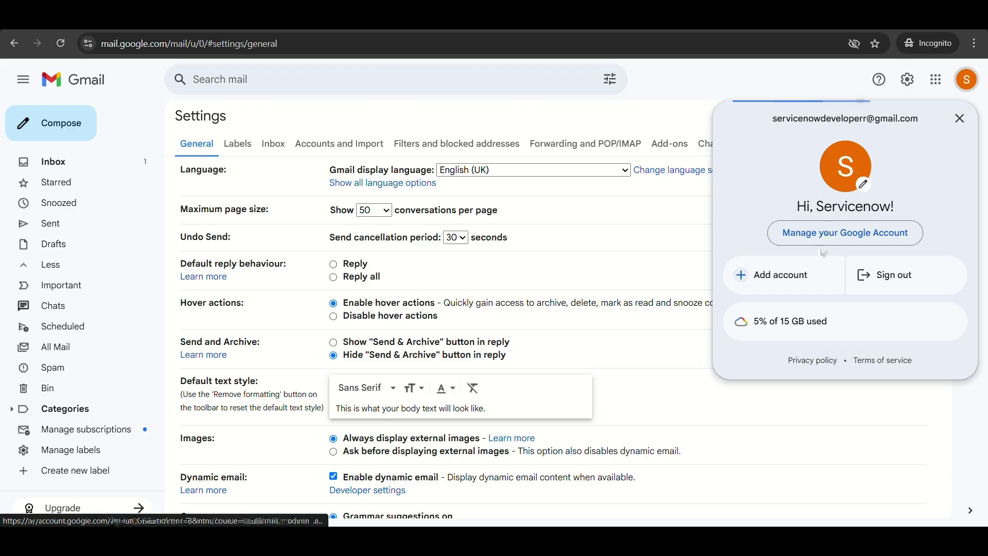
left_click(802, 67)
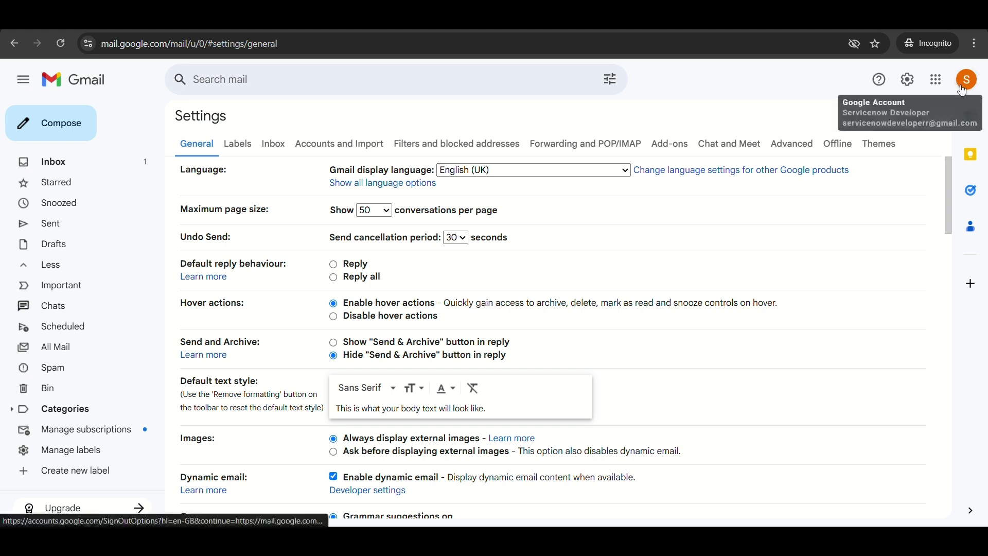
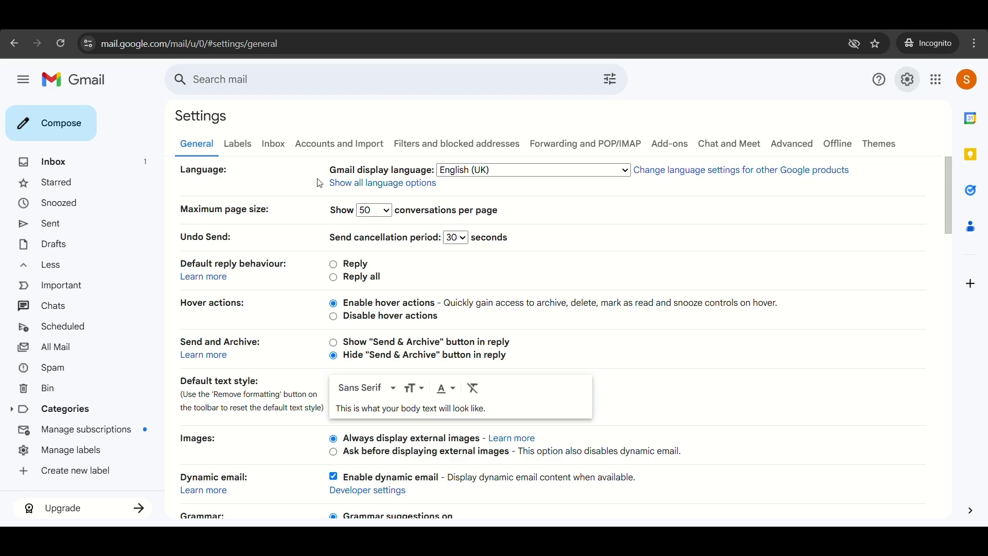
- Return to the Gmail inbox, where a new Google security alert about an app password waits
left_click(56, 166)
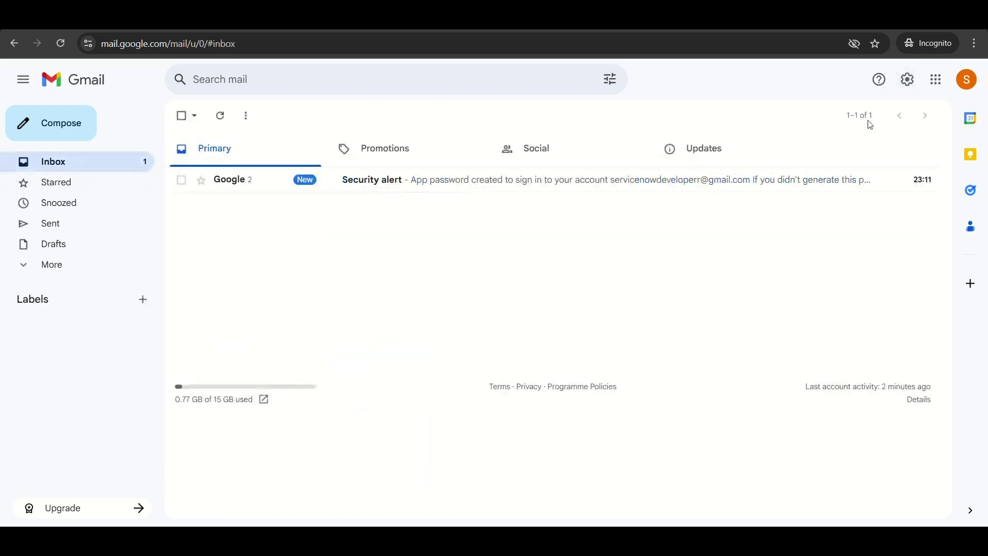
- Open Gmail's Forwarding and POP/IMAP settings and highlight the 'POP is enabled' status
left_click(915, 85)
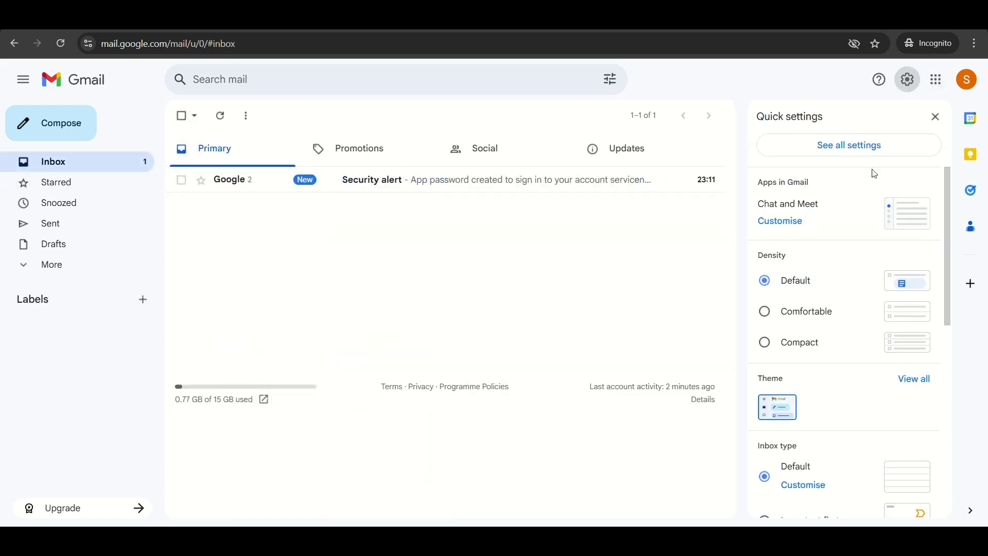
left_click(842, 153)
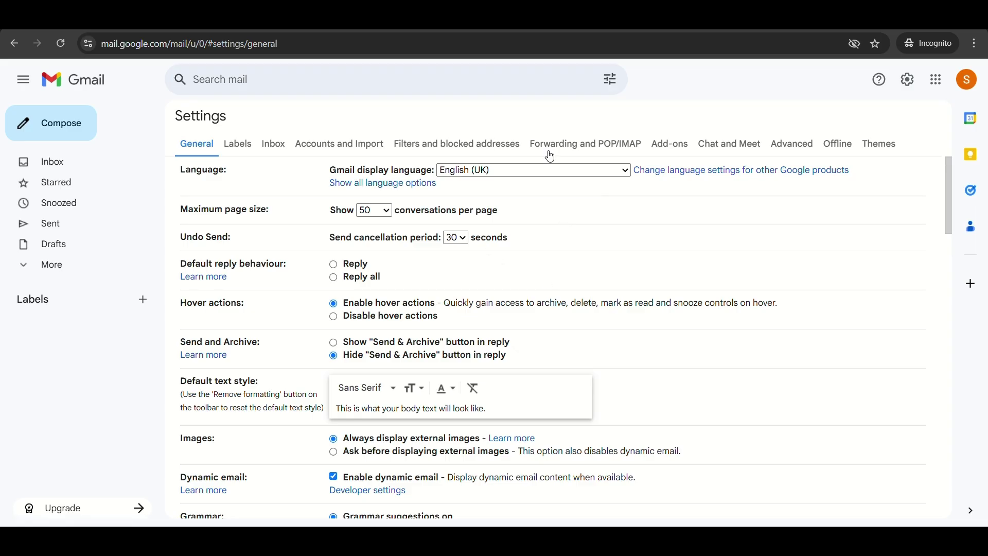
left_click(567, 149)
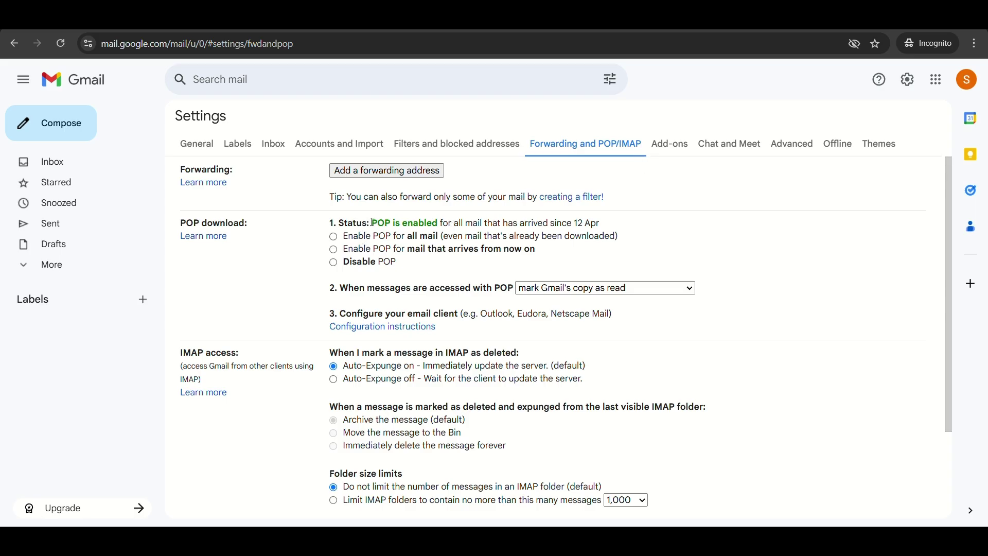
left_click_drag(373, 223, 441, 223)
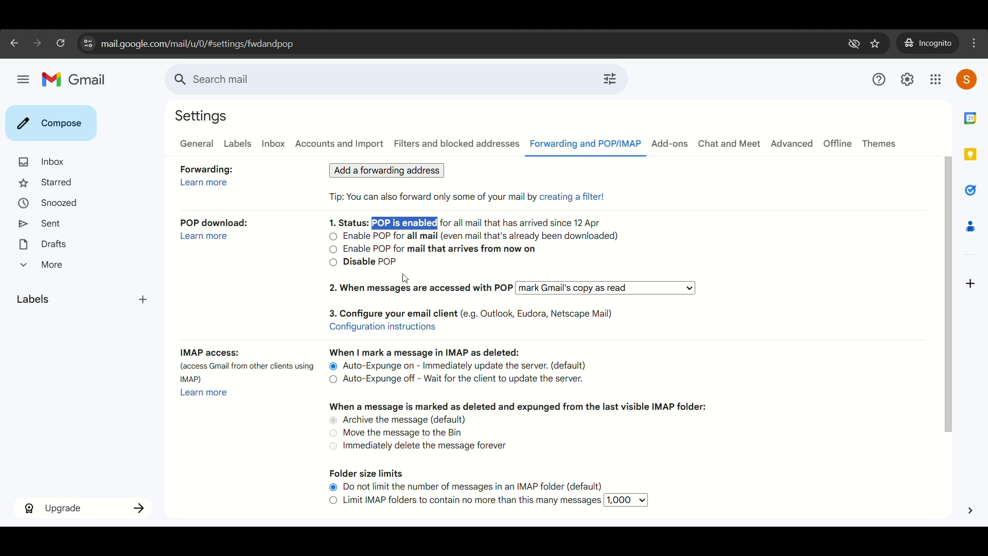
left_click(384, 225)
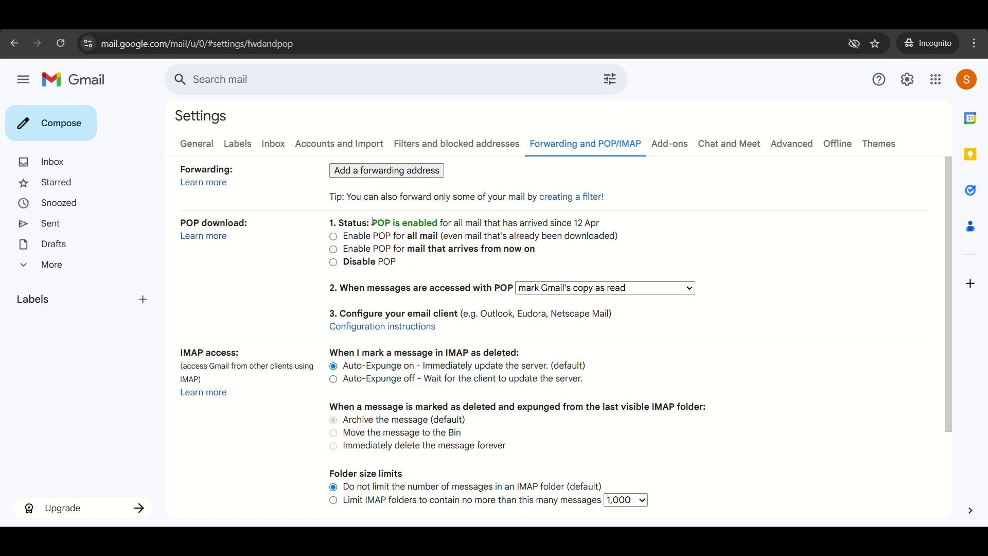
left_click_drag(374, 222, 442, 224)
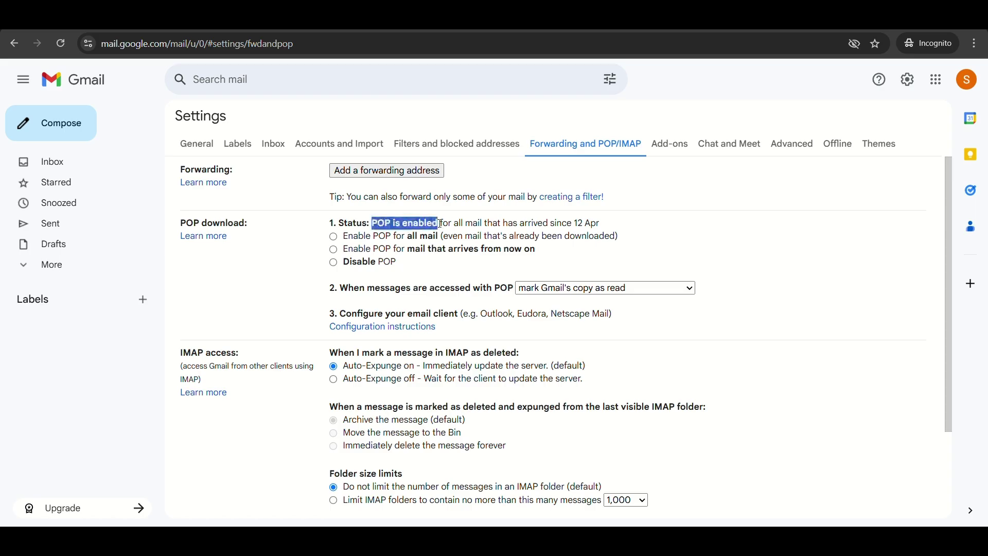
left_click(412, 271)
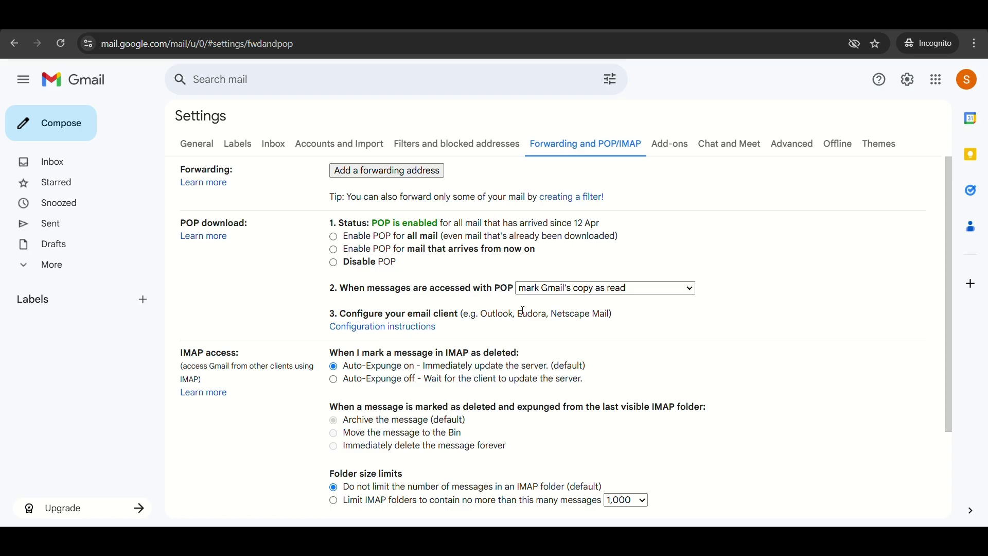
- Review the POP-accessed message options, leaving it at mark Gmail's copy as read
left_click(560, 293)
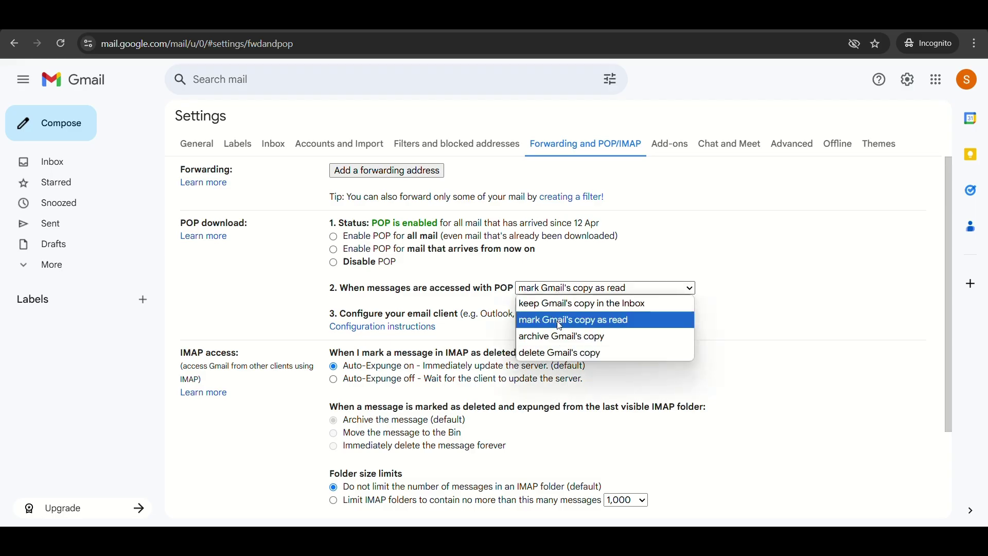
left_click(561, 258)
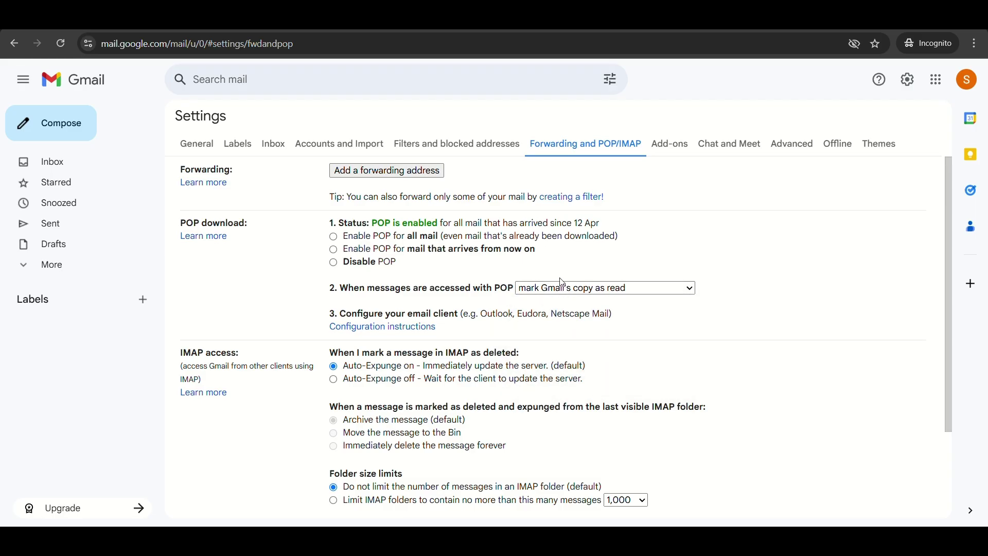
left_click(561, 293)
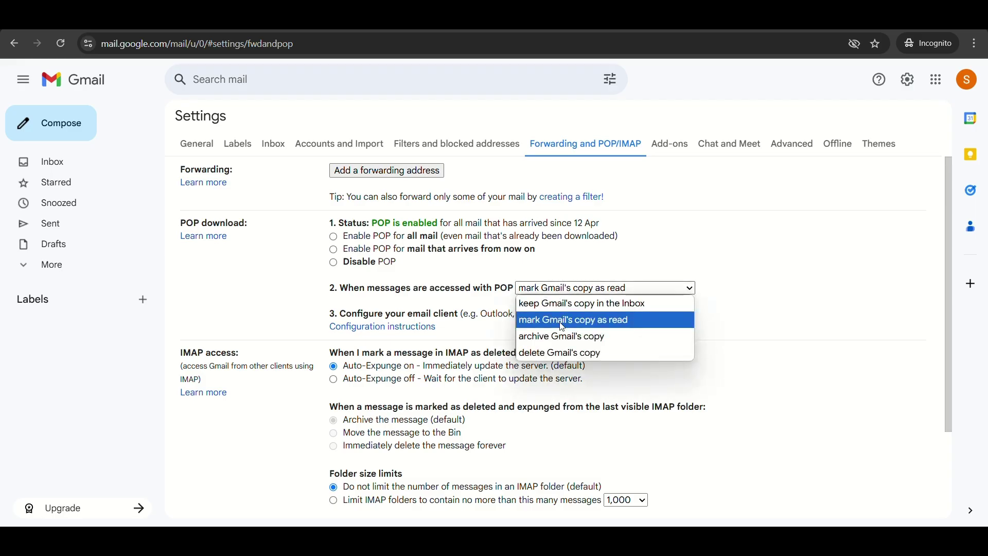
left_click(566, 262)
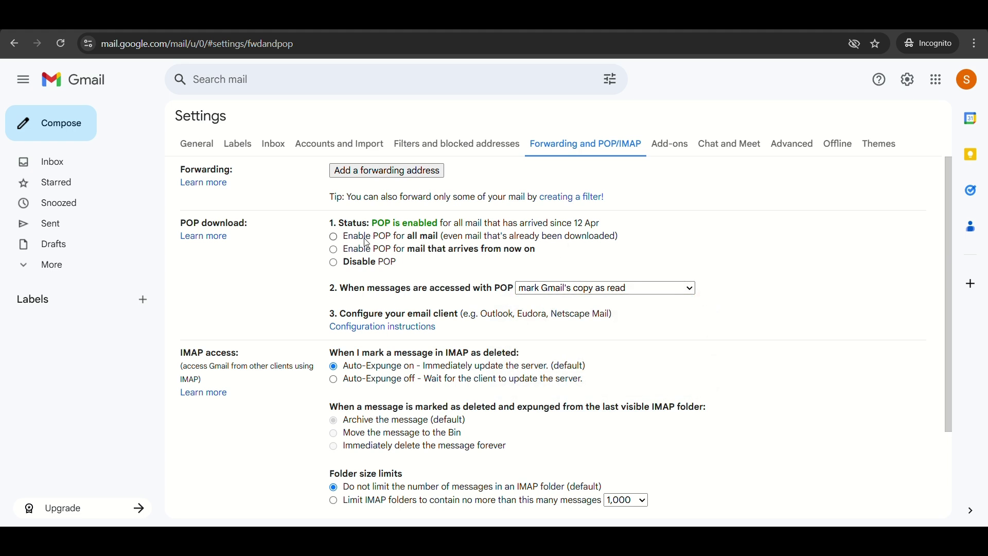
left_click(579, 290)
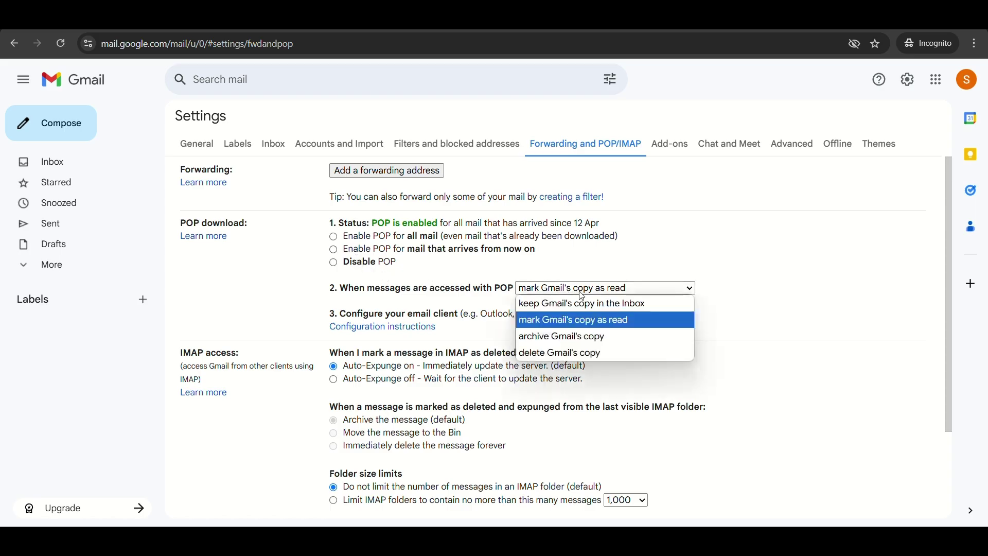
left_click(584, 288)
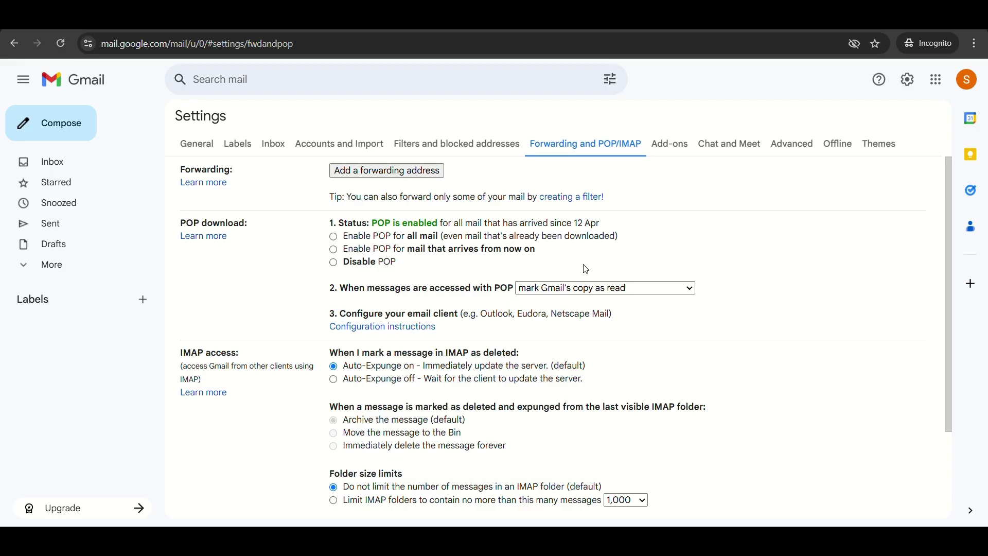
scroll(586, 270, "down", 1)
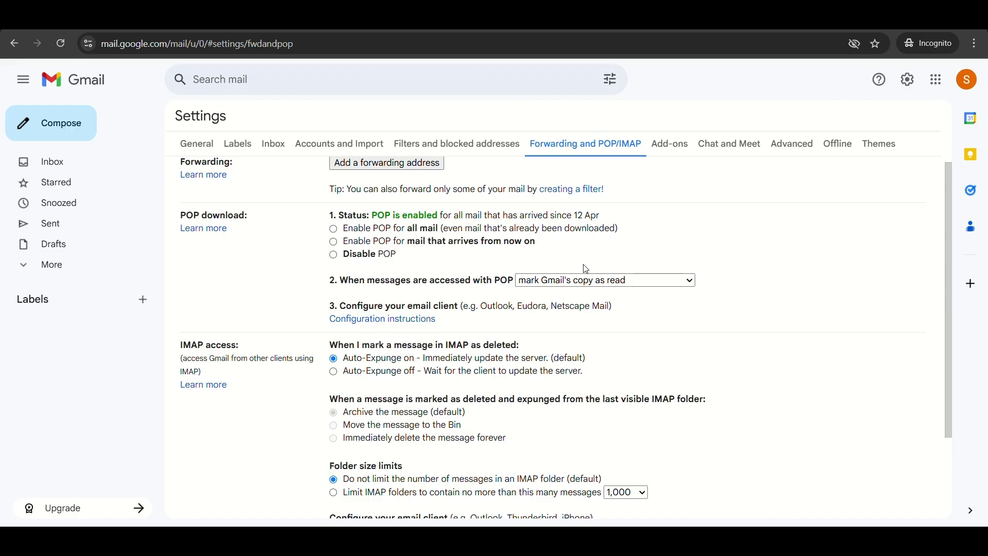
scroll(586, 269, "up", 1)
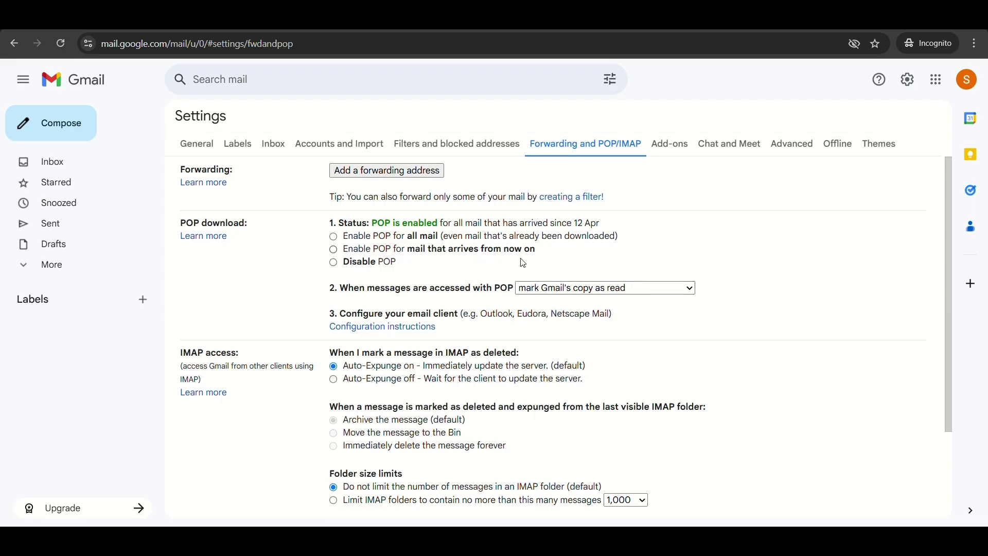
left_click(563, 291)
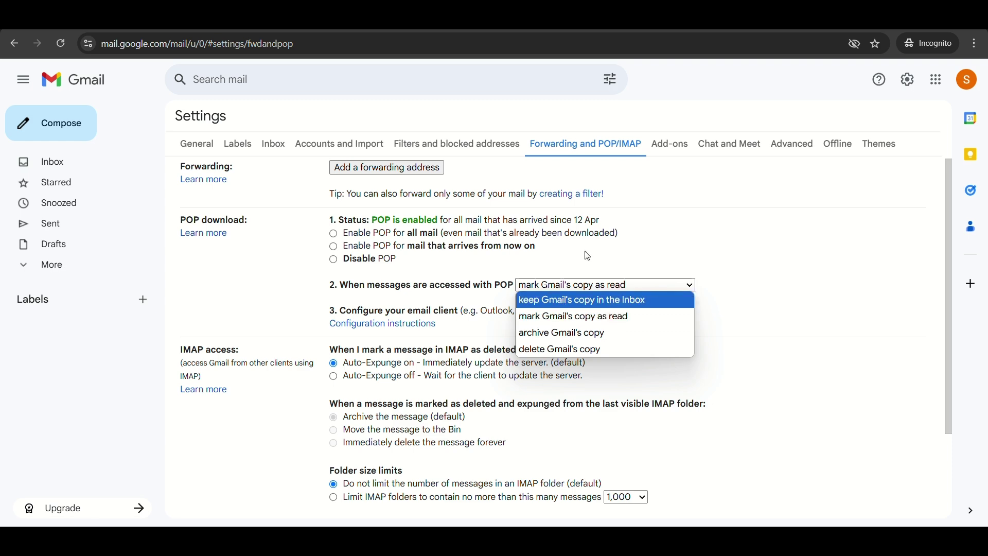
left_click(607, 266)
scroll(495, 355, "down", 2)
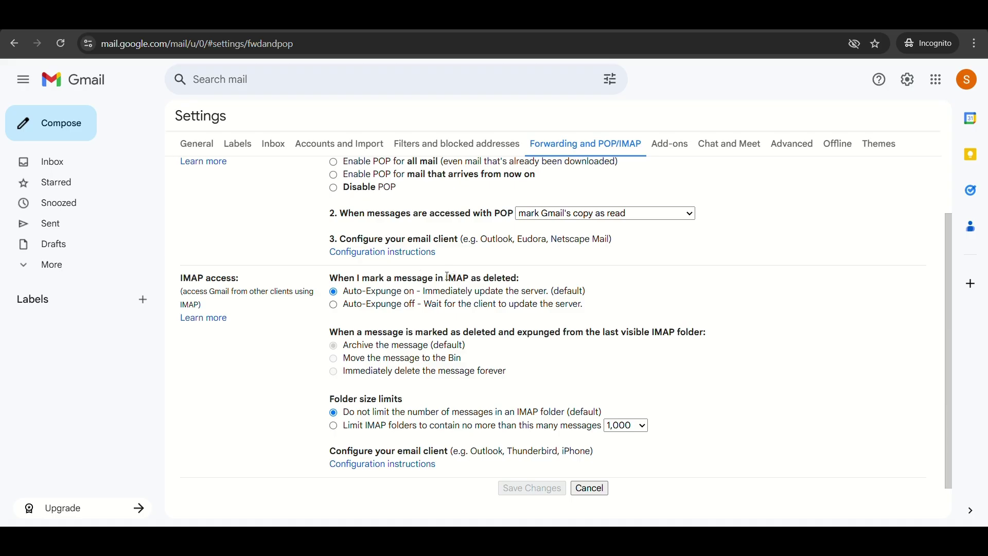
left_click_drag(446, 278, 539, 278)
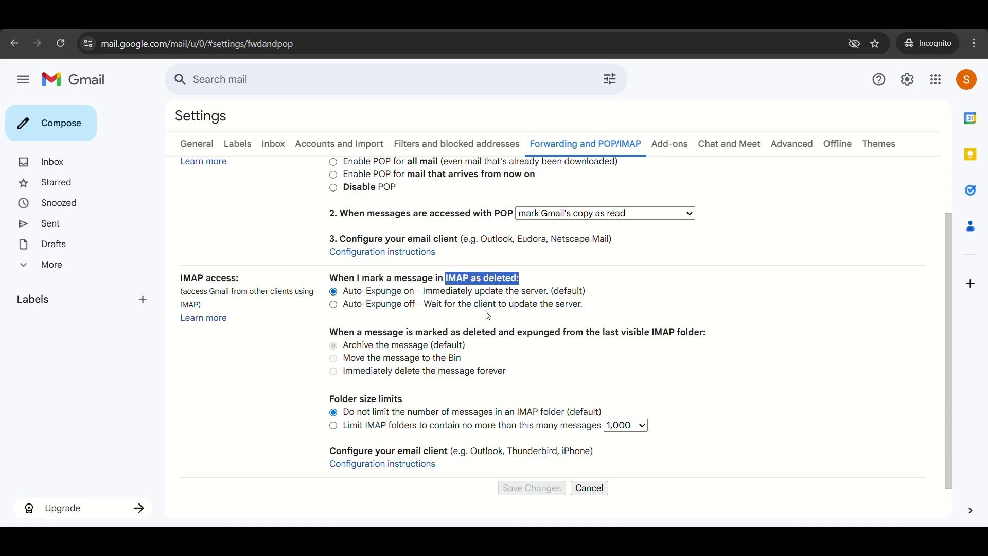
left_click(446, 326)
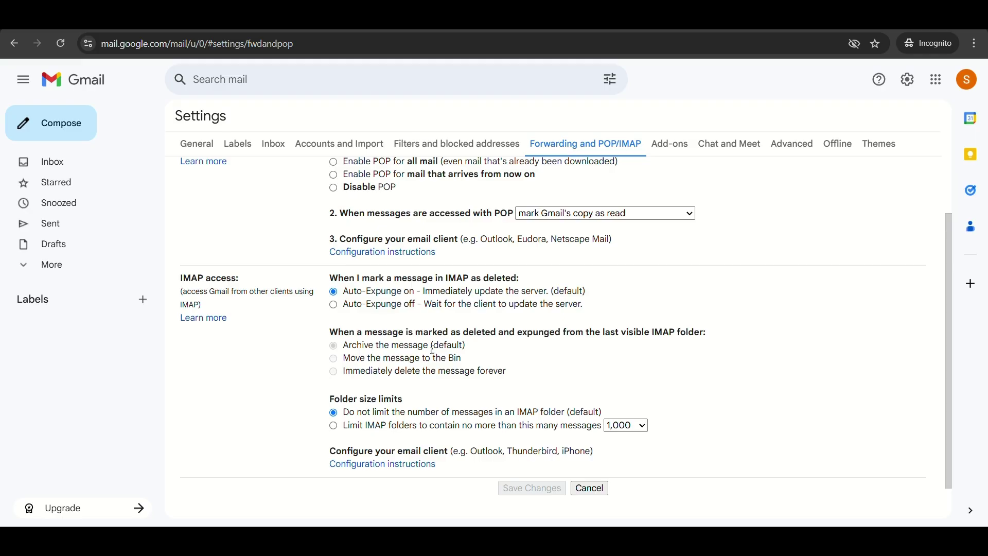
scroll(411, 376, "down", 1)
scroll(512, 397, "up", 3)
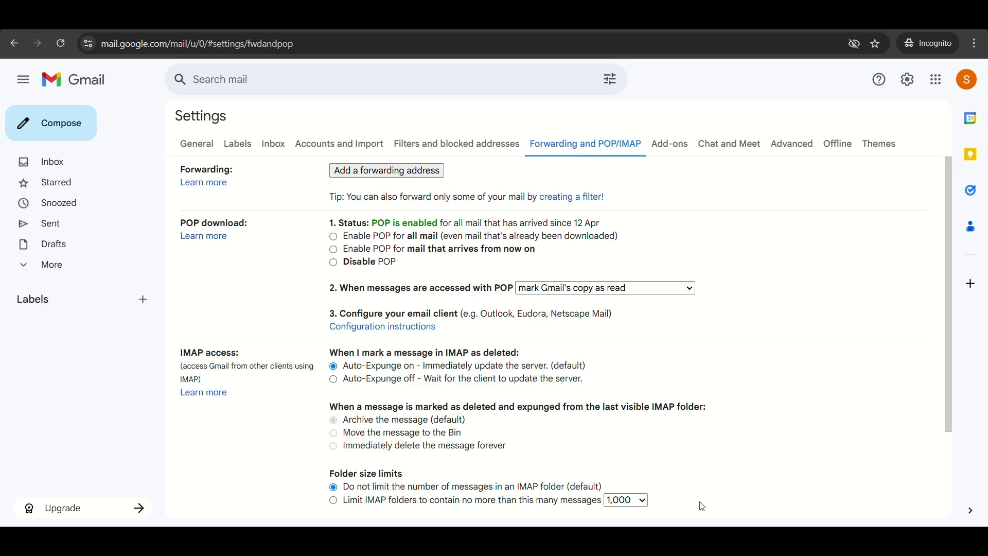
left_click(607, 470)
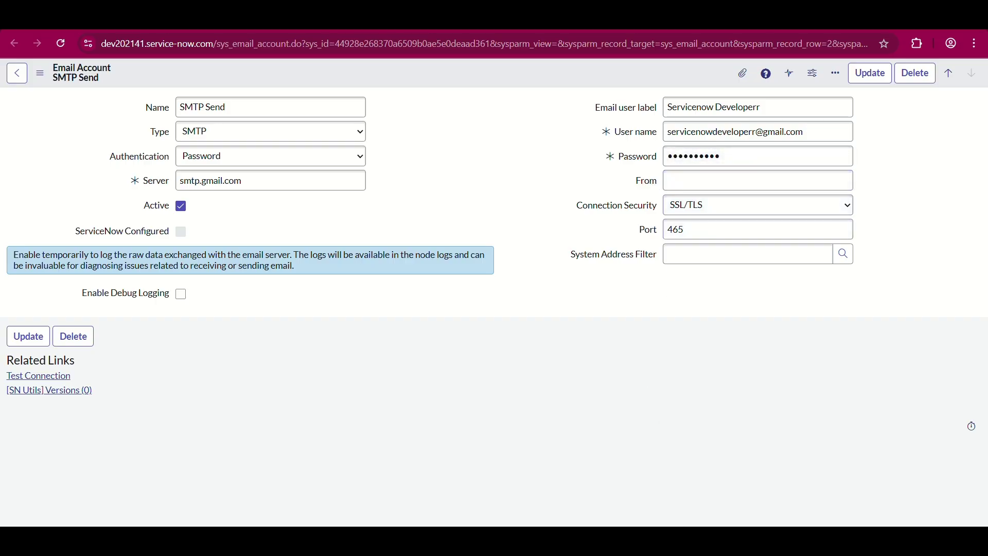
- Open Google Account Security settings from the Gmail account menu and focus the settings search box
left_click(749, 476)
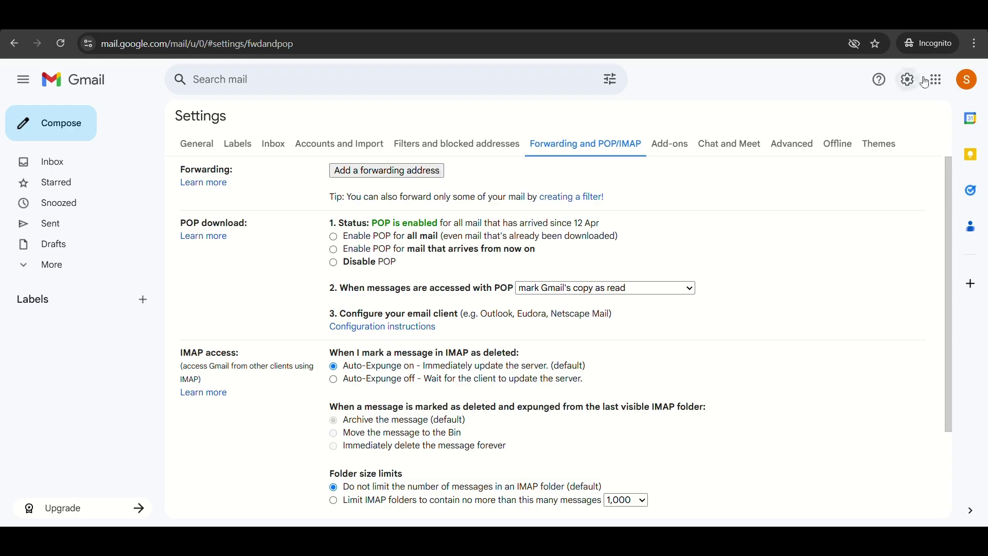
left_click(967, 79)
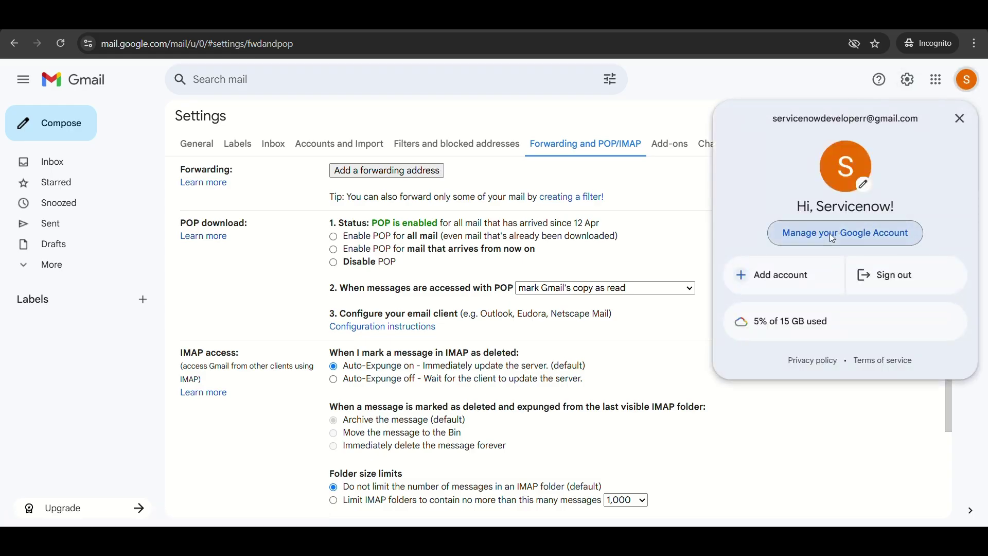
left_click(834, 239)
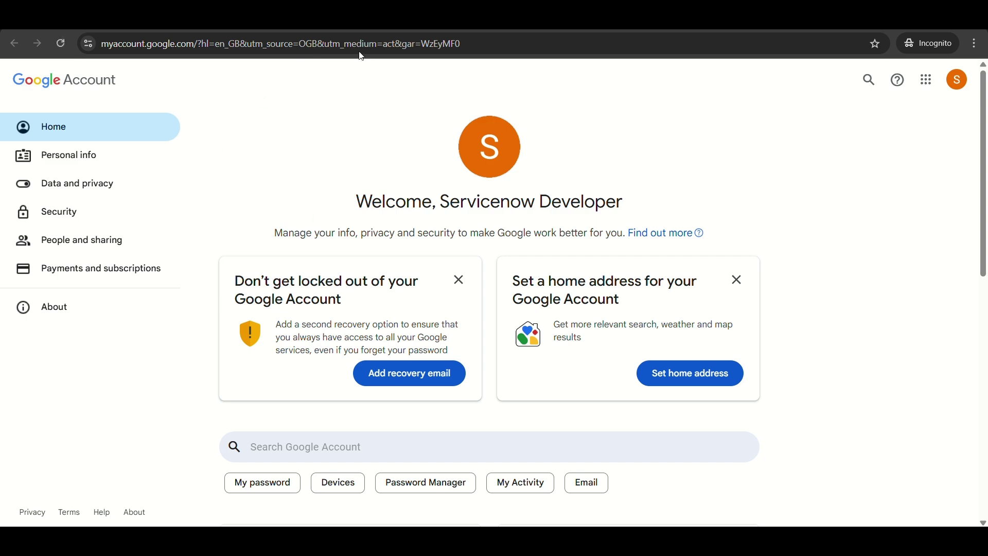
left_click(96, 212)
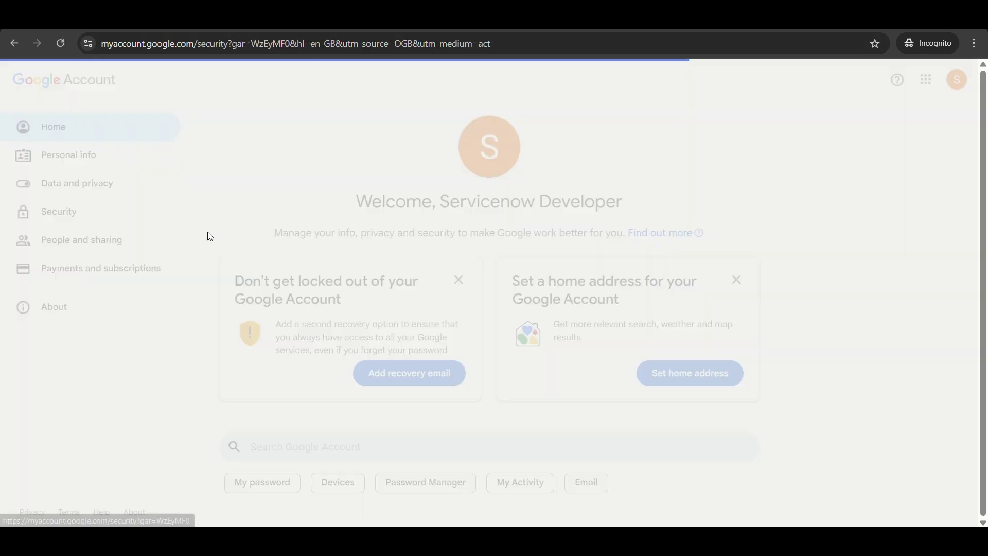
scroll(468, 370, "down", 4)
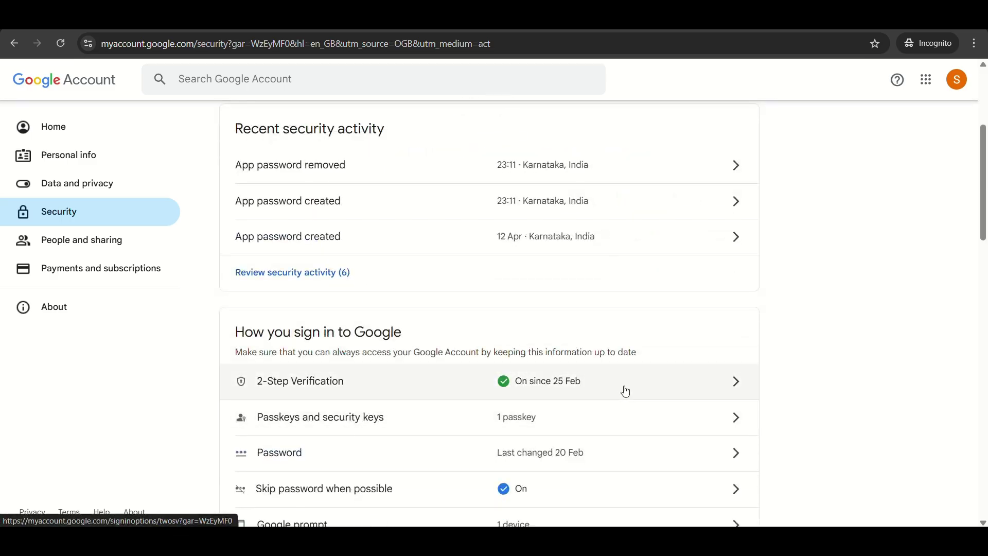
scroll(625, 391, "up", 4)
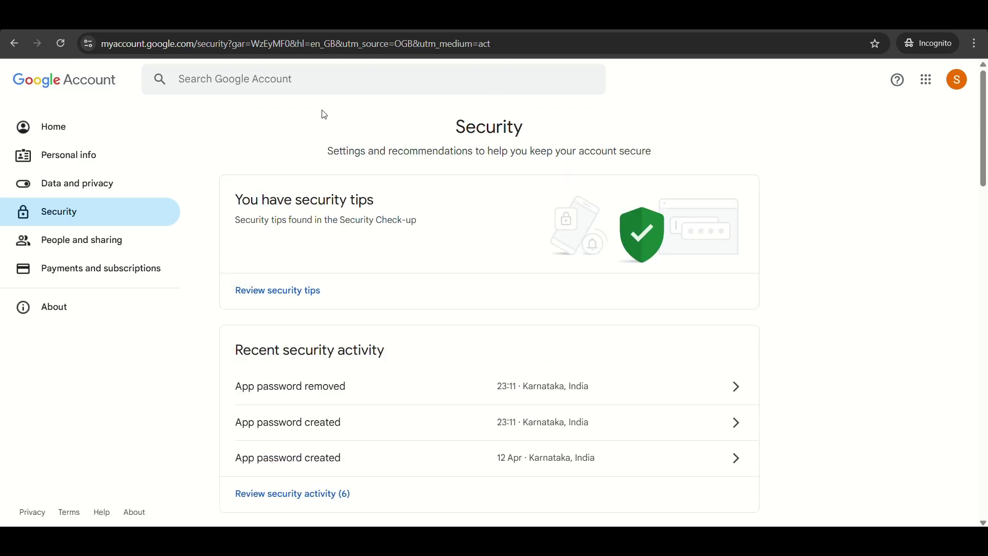
left_click(316, 88)
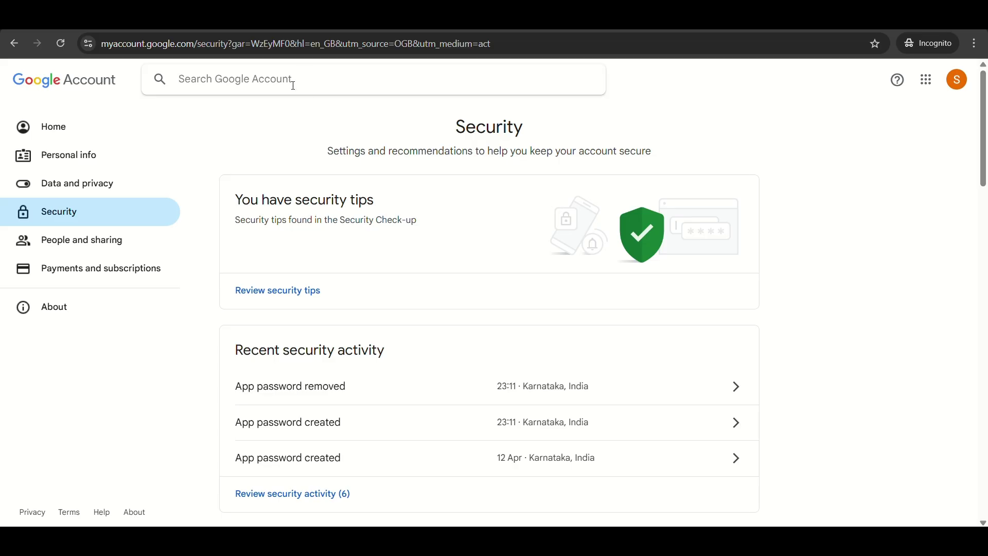
- Search account settings for 'app password' and open the App passwords page
type("a")
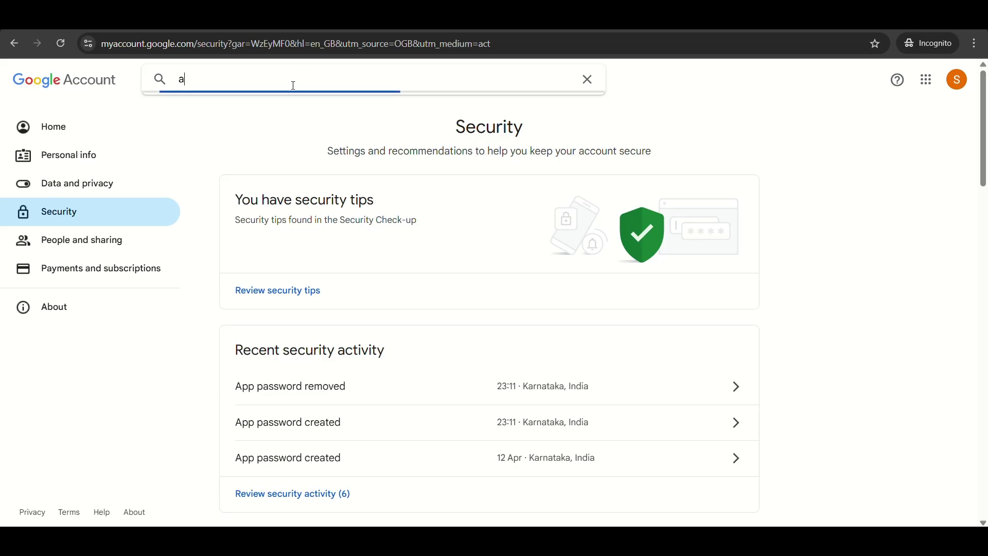
type("pp password")
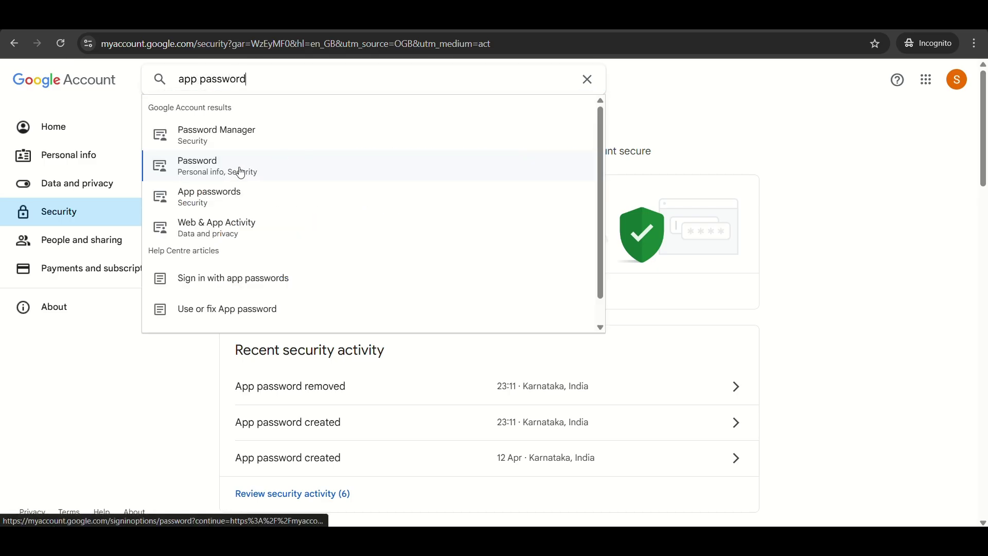
left_click(229, 203)
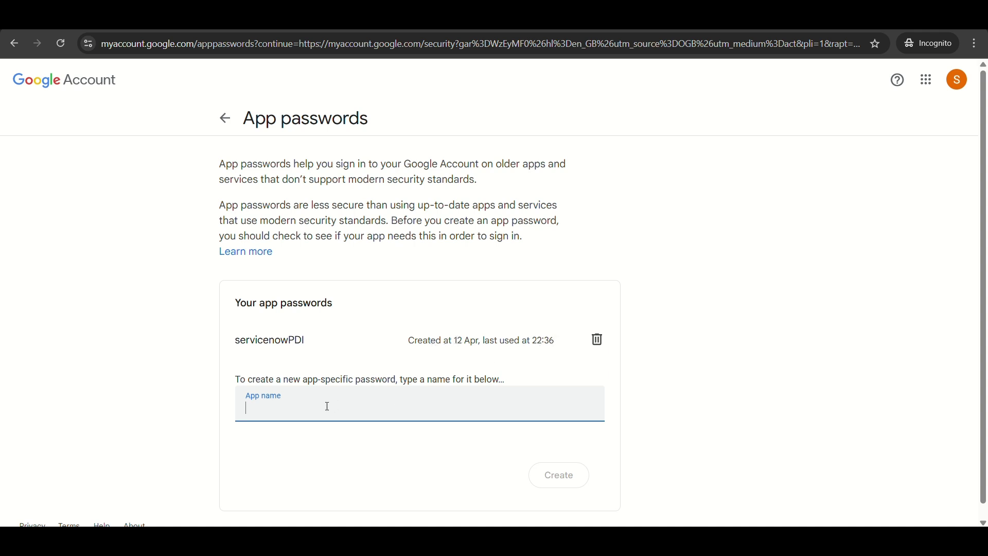
- Create a 'servicenow' app password, copy it, then revoke it and return to Gmail settings
type("servicenow")
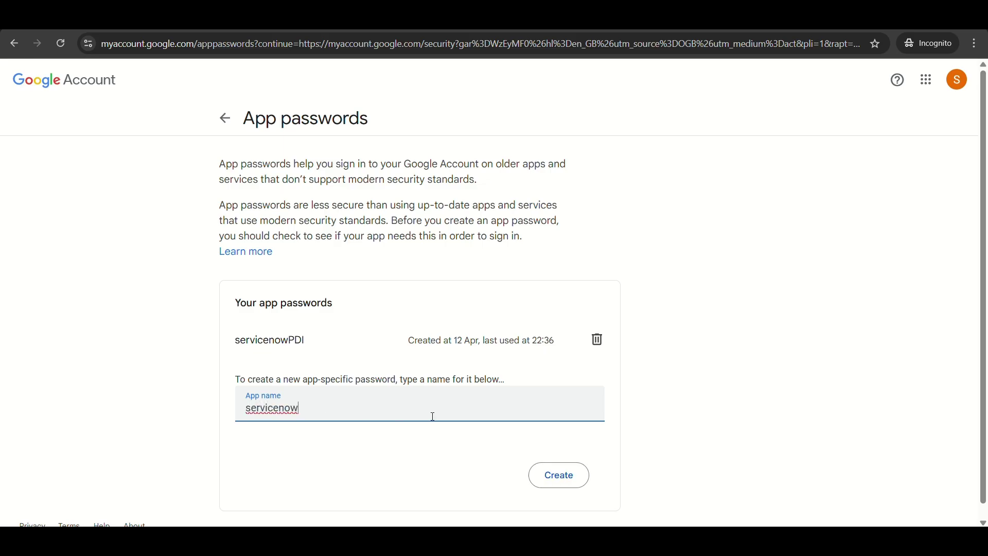
left_click(551, 485)
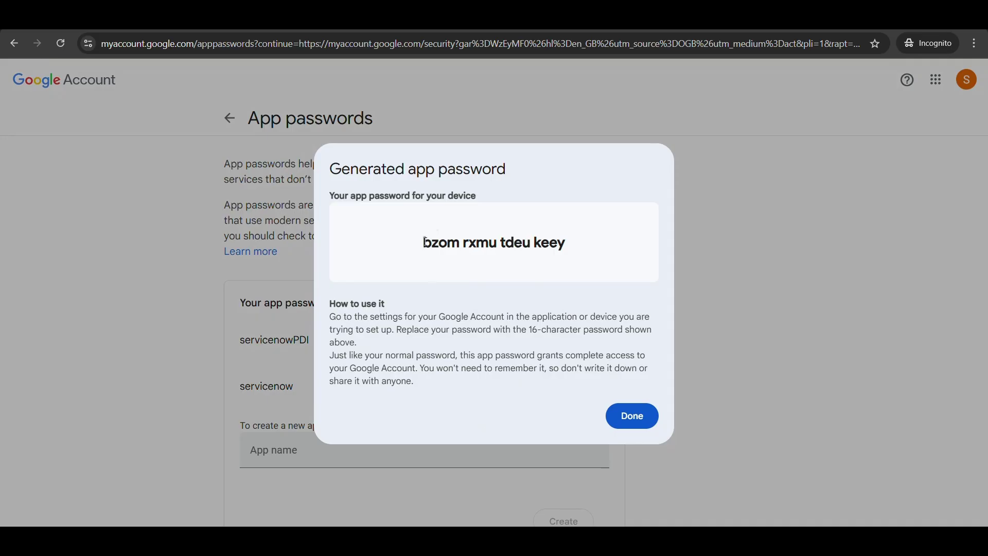
left_click_drag(425, 242, 609, 258)
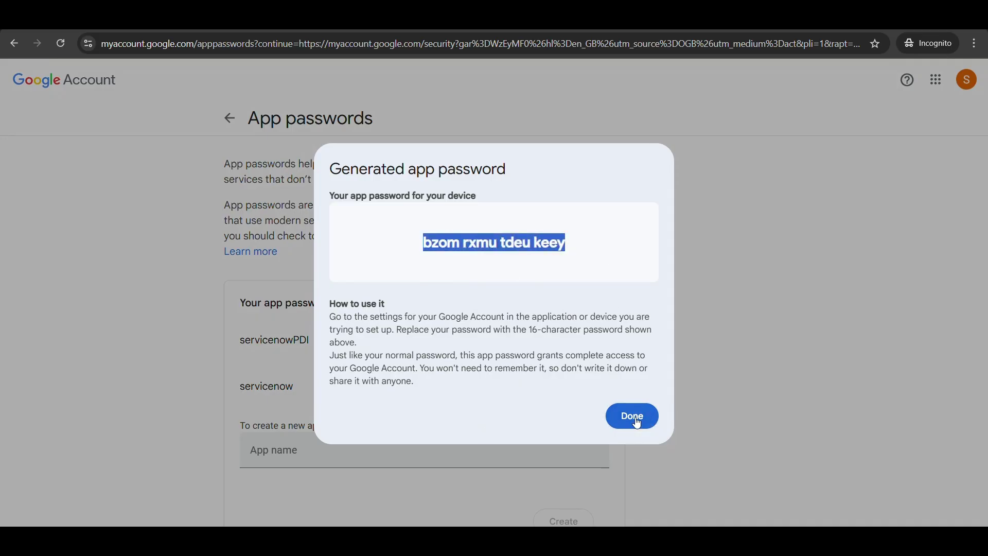
left_click(632, 417)
left_click(597, 385)
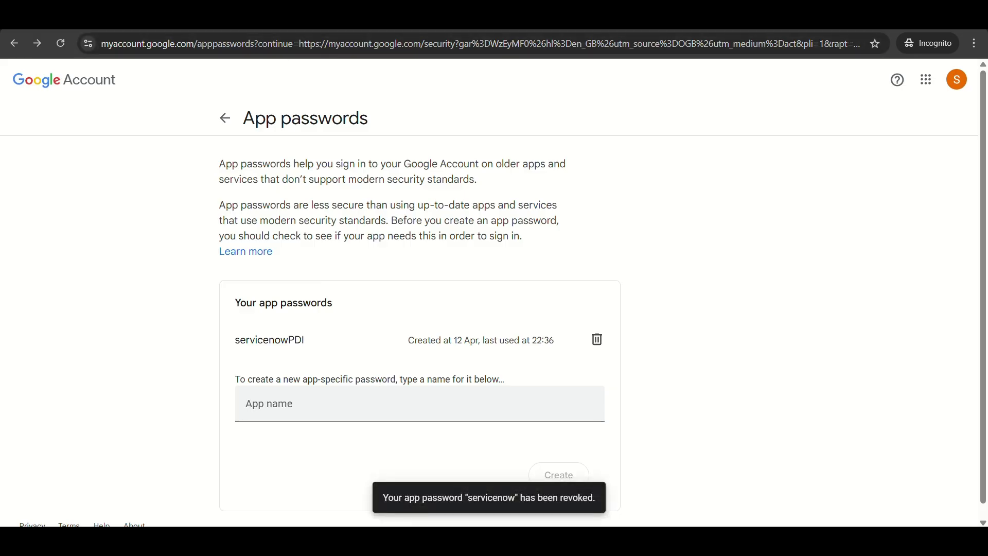
key("ctrl+Tab")
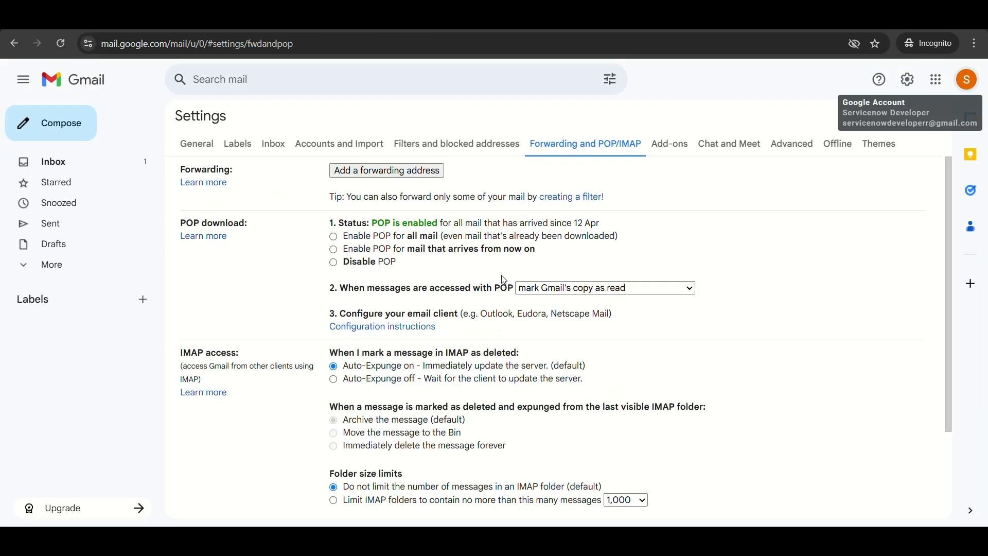
- Run Test Connection on the SMTP Send account and dismiss the successful result
left_click(607, 471)
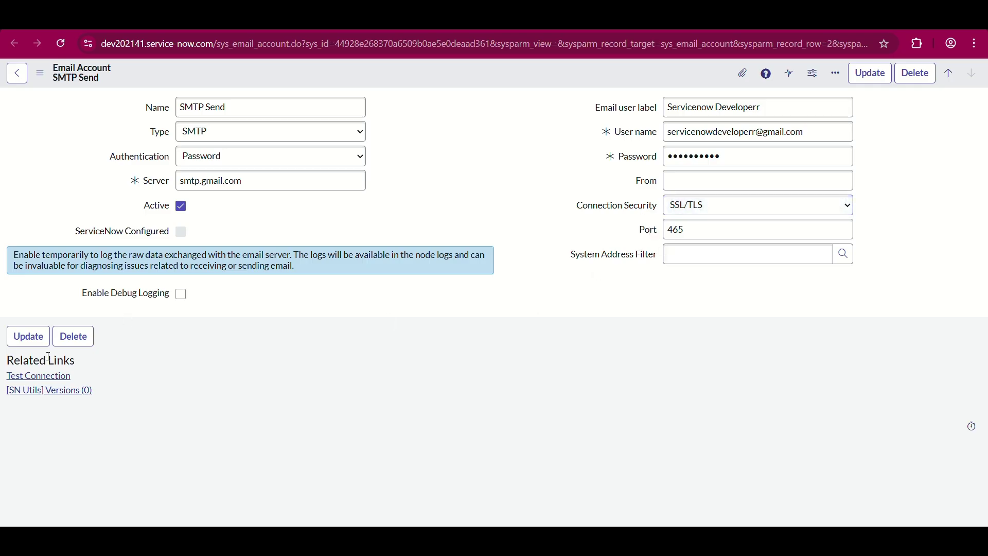
left_click(29, 380)
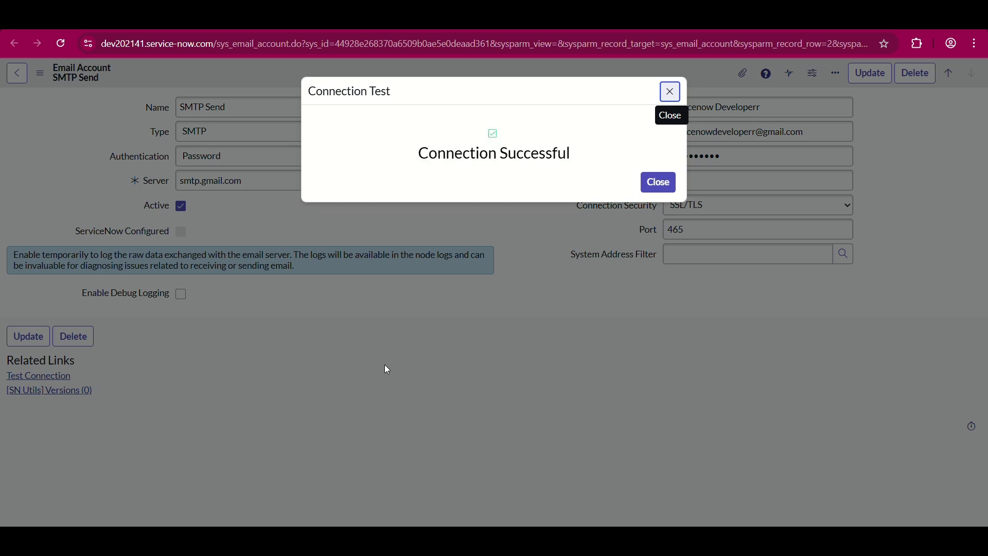
left_click(659, 182)
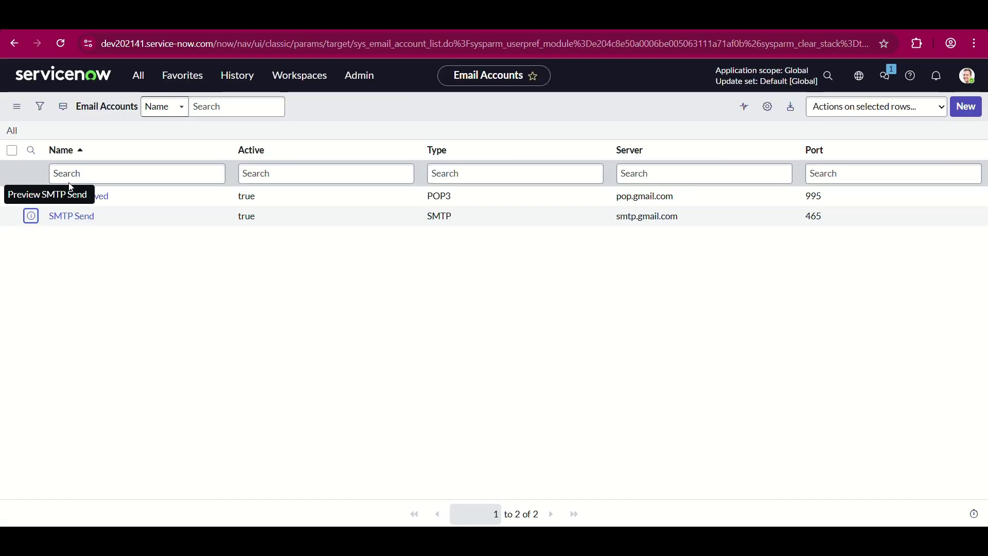
- Open the POP3Received email account record and check its Type options, keeping POP3
left_click(92, 201)
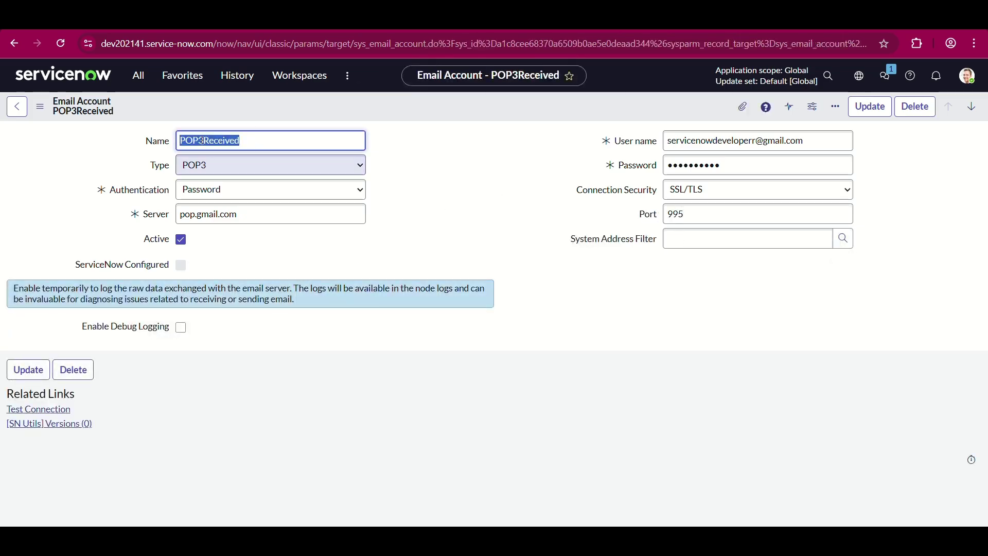
left_click(206, 166)
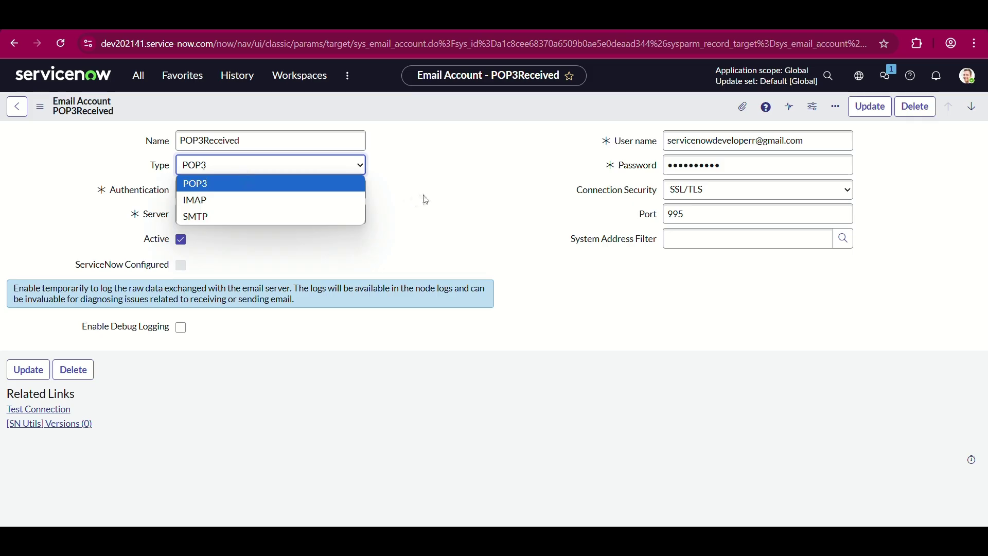
left_click(264, 214)
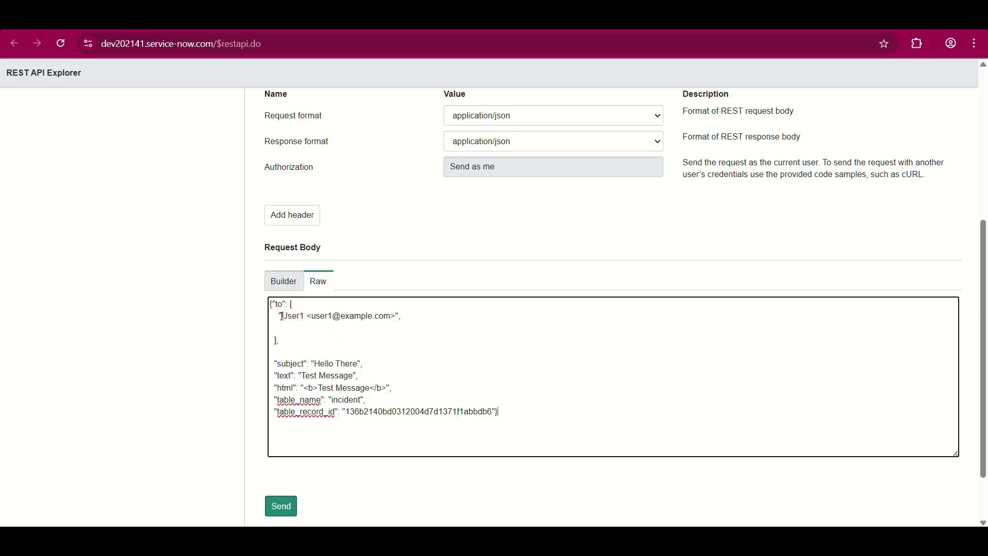
- Replace the sample recipient with the user's Gmail address and set a subject ending 'FROM REST API'
left_click_drag(286, 316, 397, 316)
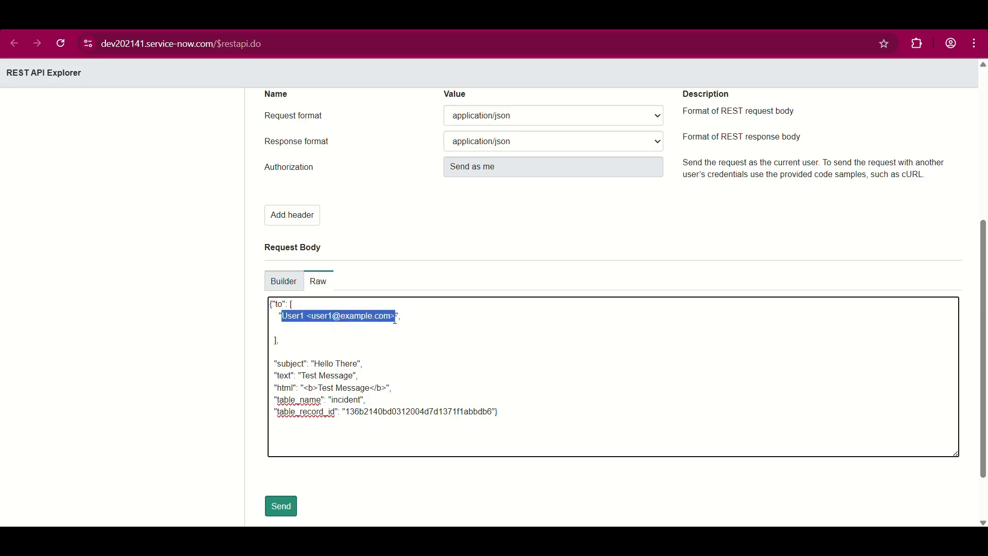
key("BackSpace")
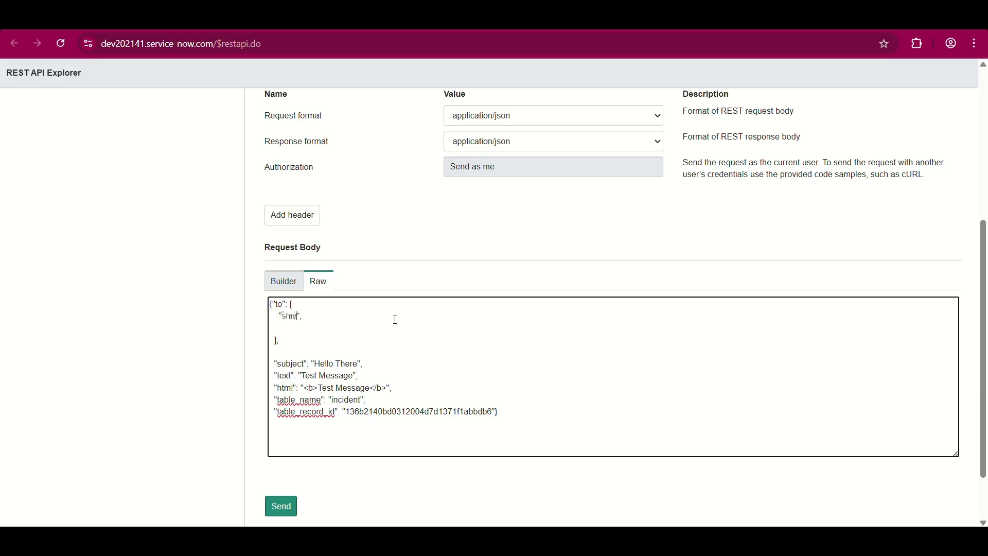
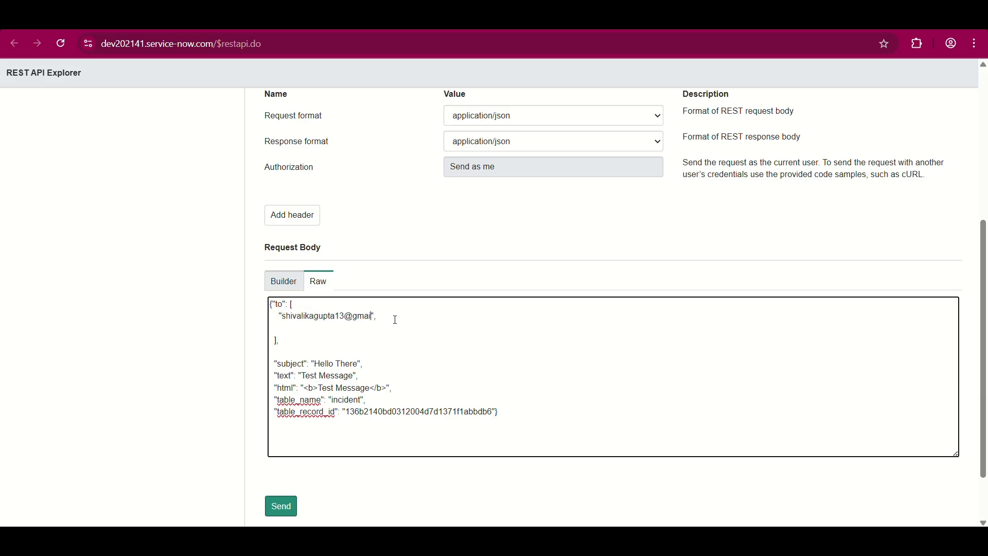
left_click(276, 341)
key("BackSpace")
key("BackSpace")
key("BackSpace")
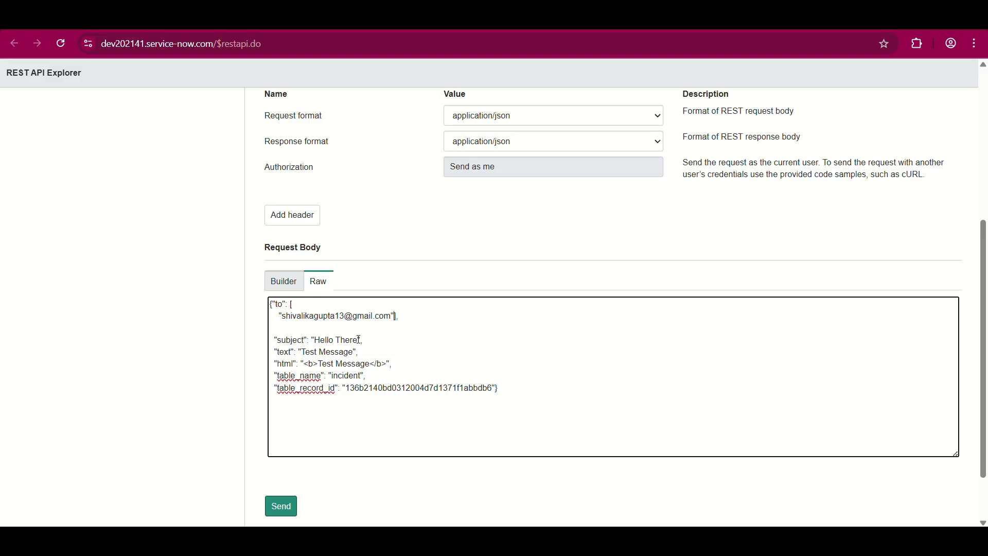
type("H")
key("BackSpace")
type("Shivalika FROM REST API")
key("BackSpace")
key("BackSpace")
key("BackSpace")
key("BackSpace")
key("BackSpace")
key("BackSpace")
key("BackSpace")
key("BackSpace")
key("BackSpace")
key("BackSpace")
key("BackSpace")
key("BackSpace")
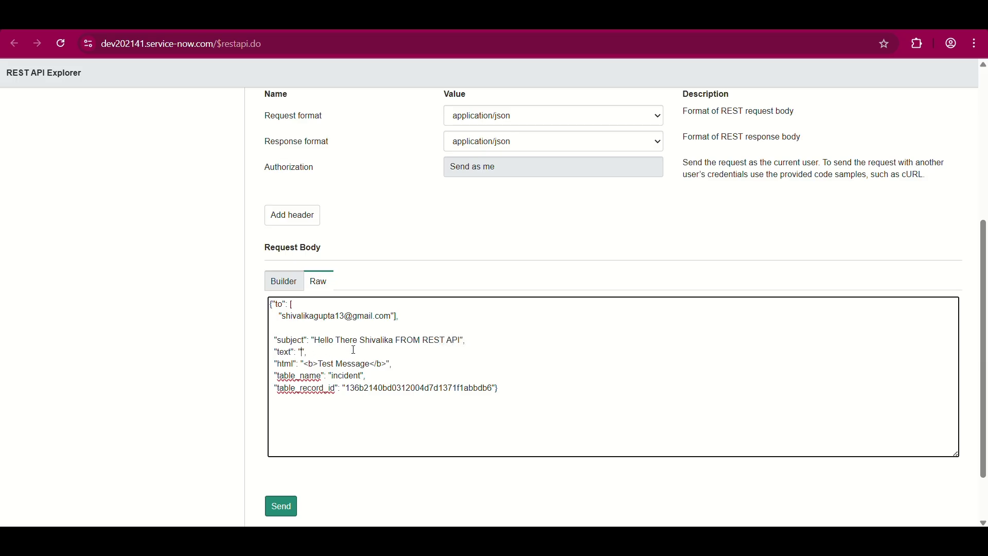
- Set the text value to the subject plus '. This is testing of email API POST email account addition'
left_click_drag(314, 340, 462, 339)
key("ctrl+c")
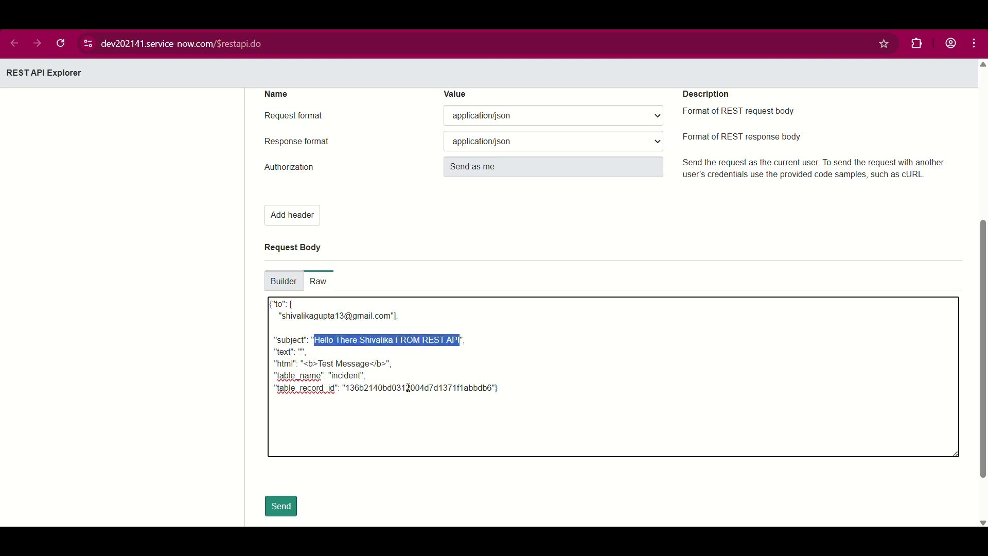
left_click(303, 351)
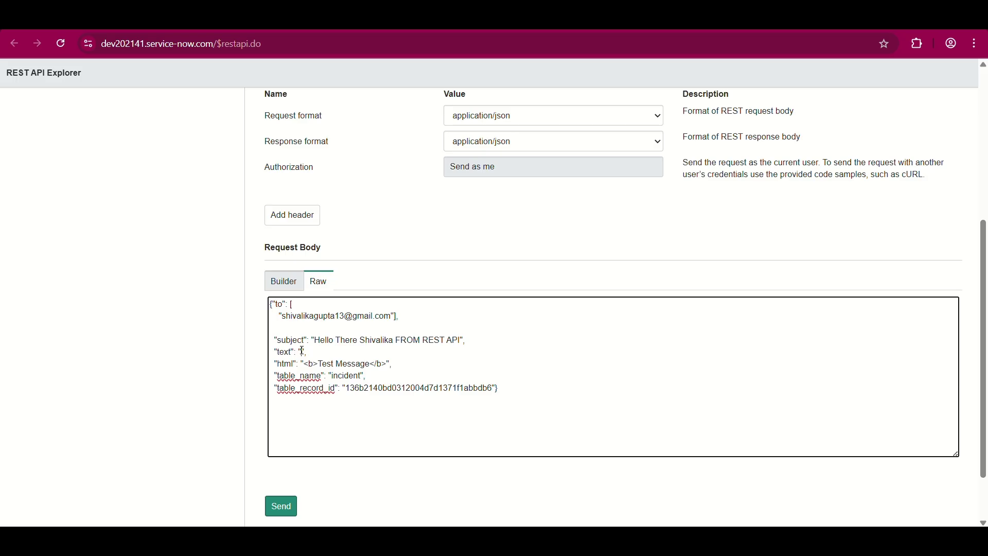
key("ctrl+v")
type(". T")
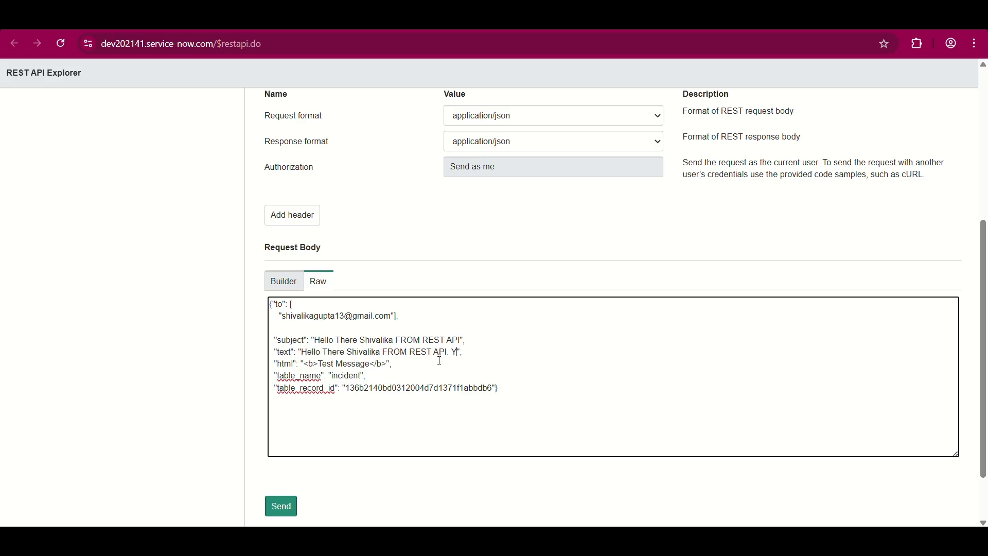
type("his is testing of")
type(" email API P")
type("OST ema")
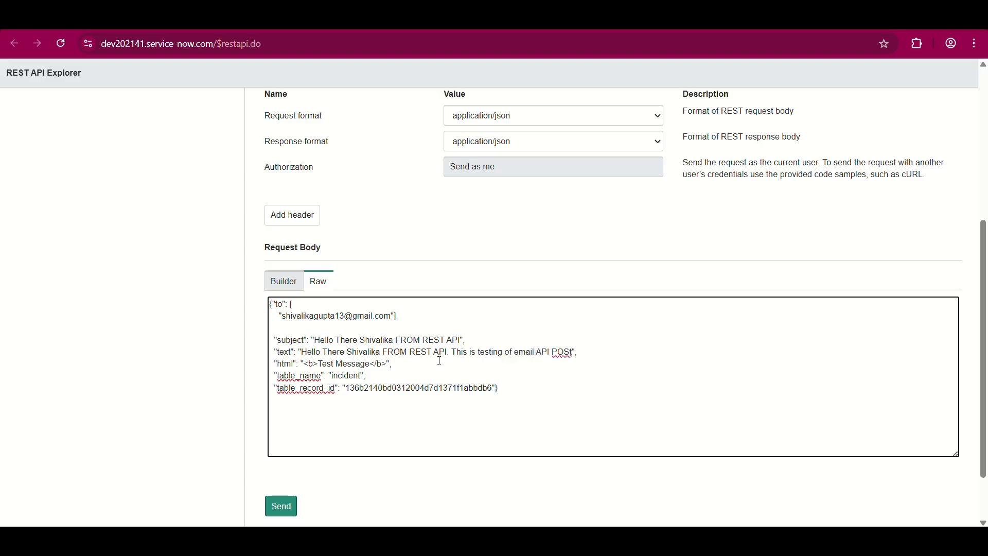
type("il account addition")
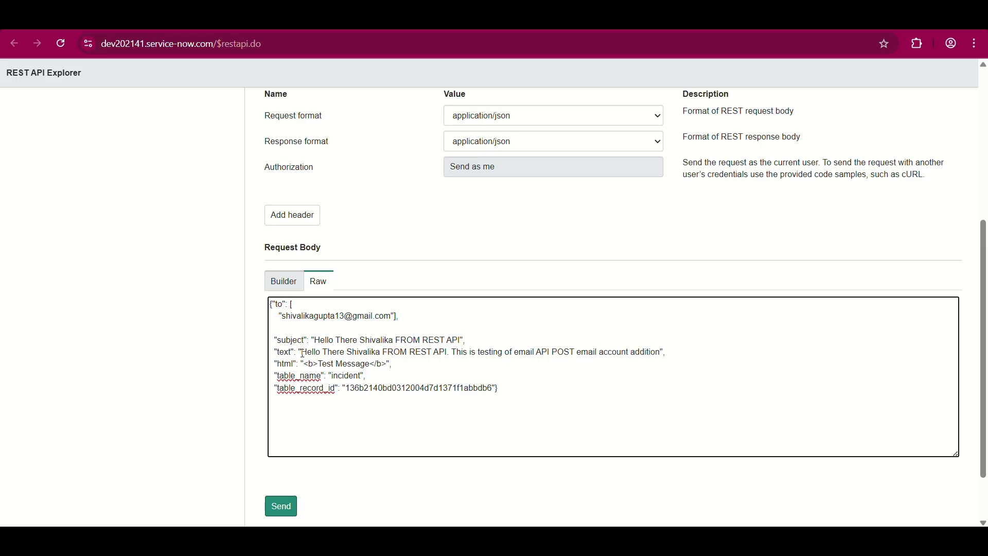
- Paste the finished message into the html value between the bold tags
left_click_drag(302, 353, 661, 351)
key("ctrl+c")
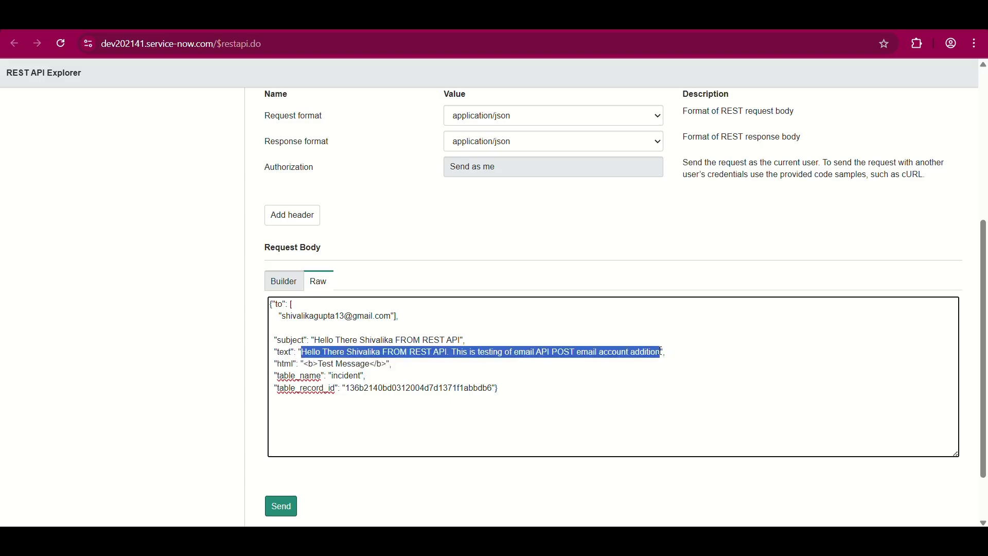
left_click(374, 364)
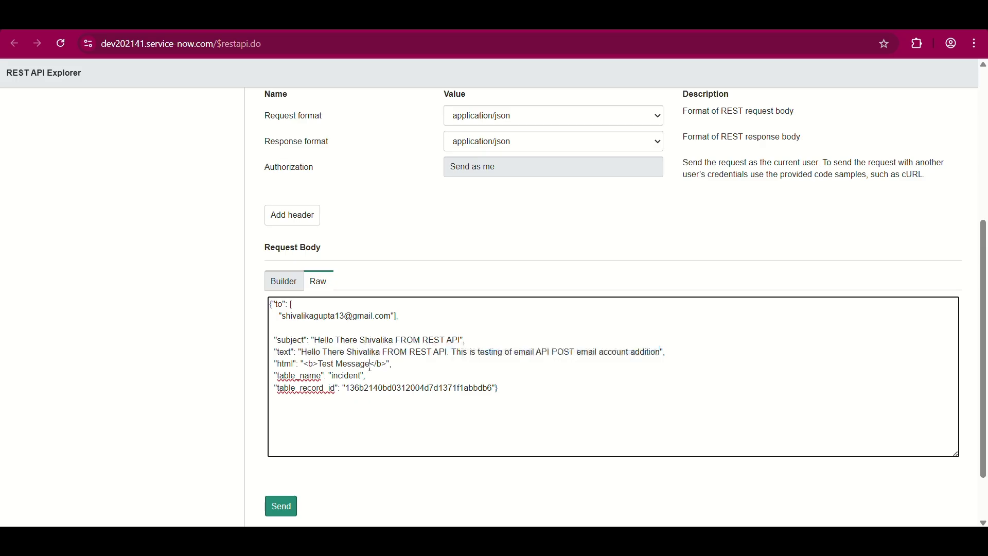
key("BackSpace")
key("BackSpace")
key("BackSpace")
key("BackSpace")
key("BackSpace")
key("BackSpace")
key("BackSpace")
key("BackSpace")
key("BackSpace")
key("BackSpace")
key("BackSpace")
key("BackSpace")
key("ctrl+v")
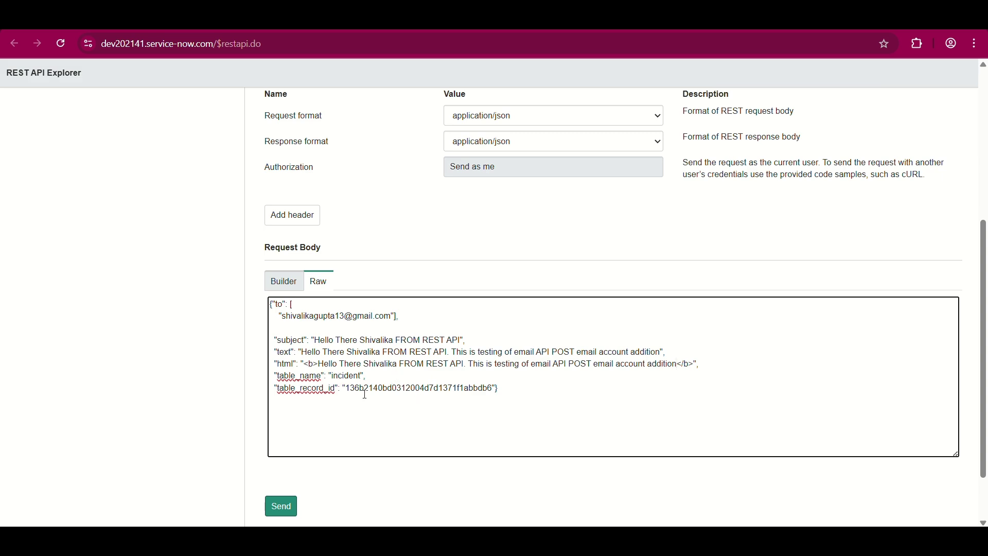
scroll(176, 155, "up", 2)
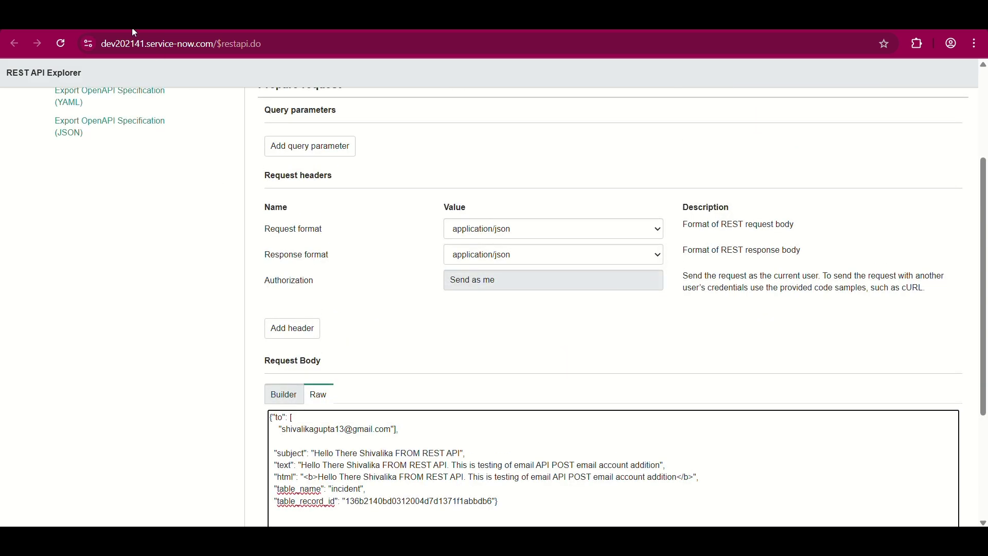
- Paste the new incident's sys_id into the table_record_id value
scroll(170, 153, "up", 3)
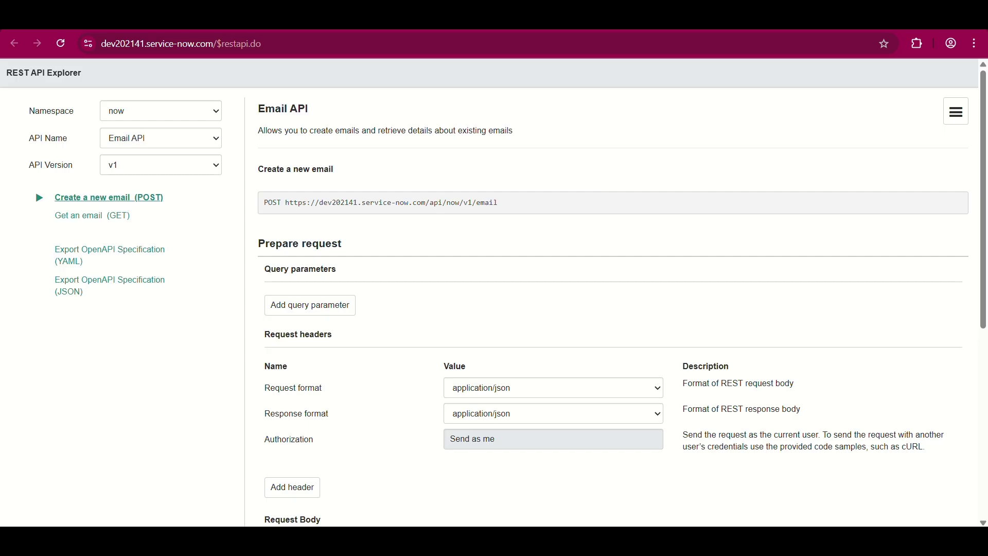
scroll(309, 180, "down", 4)
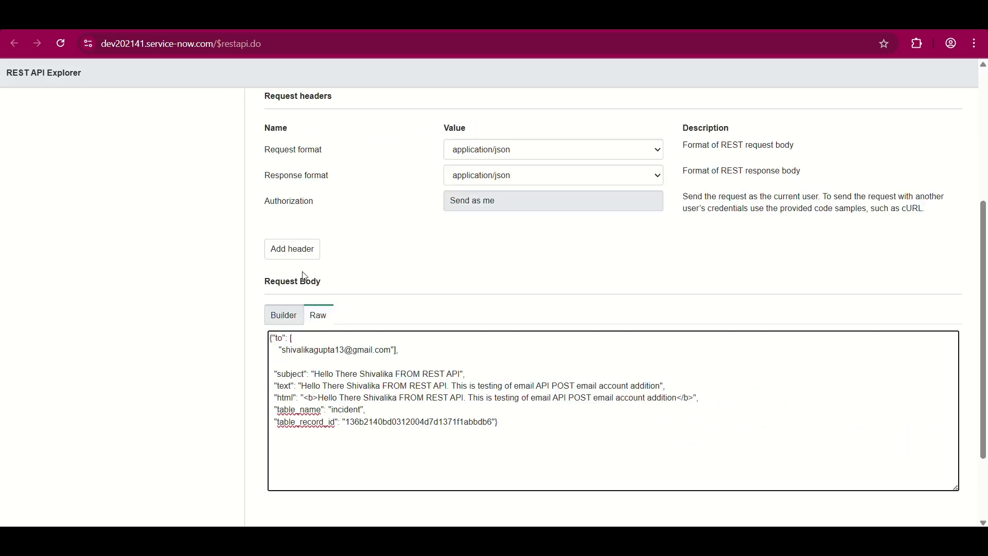
scroll(327, 188, "up", 4)
scroll(396, 345, "down", 7)
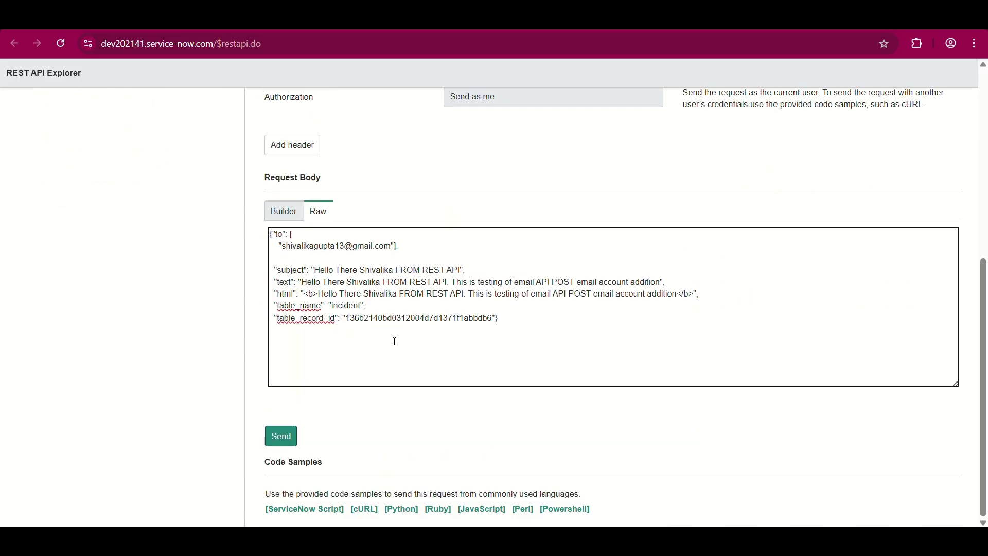
double_click(402, 318)
type("965c9e5347c12200e0ef563dbb9a7156")
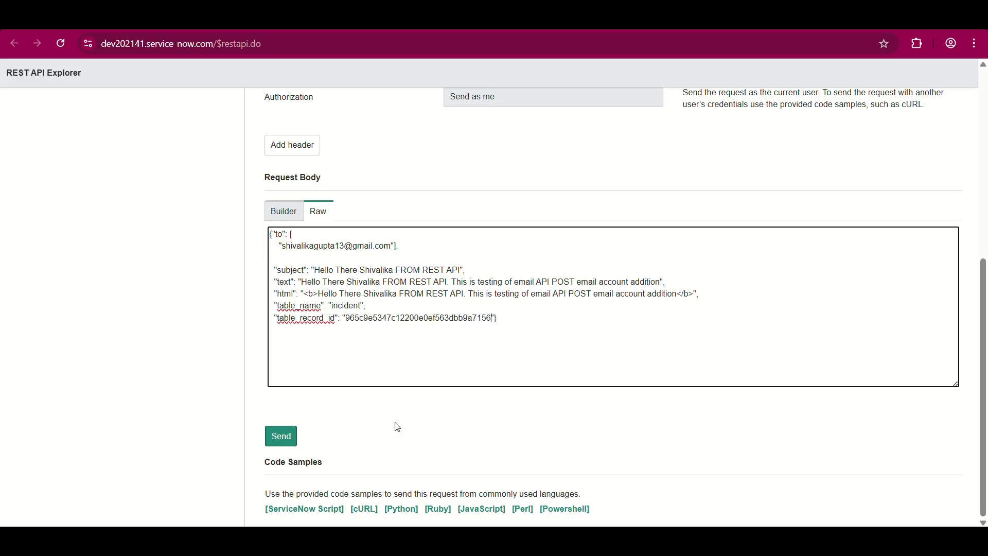
- Send the email POST request, confirm it, and copy the returned email id
left_click(279, 441)
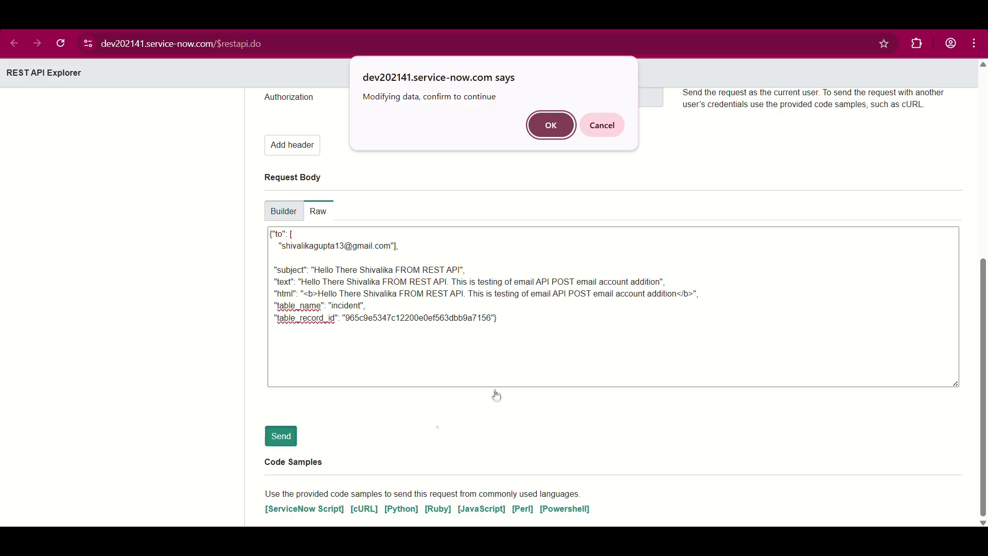
left_click(550, 129)
scroll(460, 390, "down", 20)
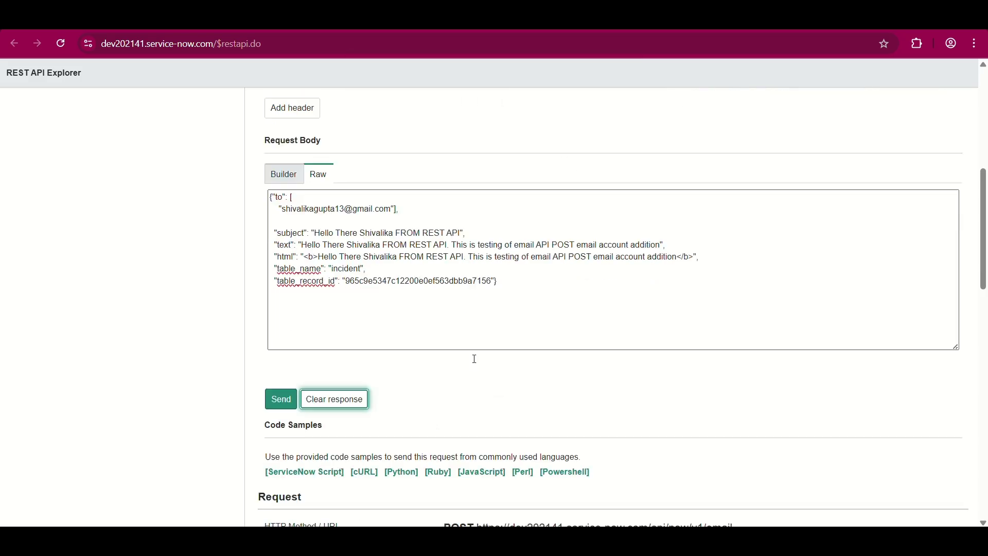
scroll(462, 391, "down", 2)
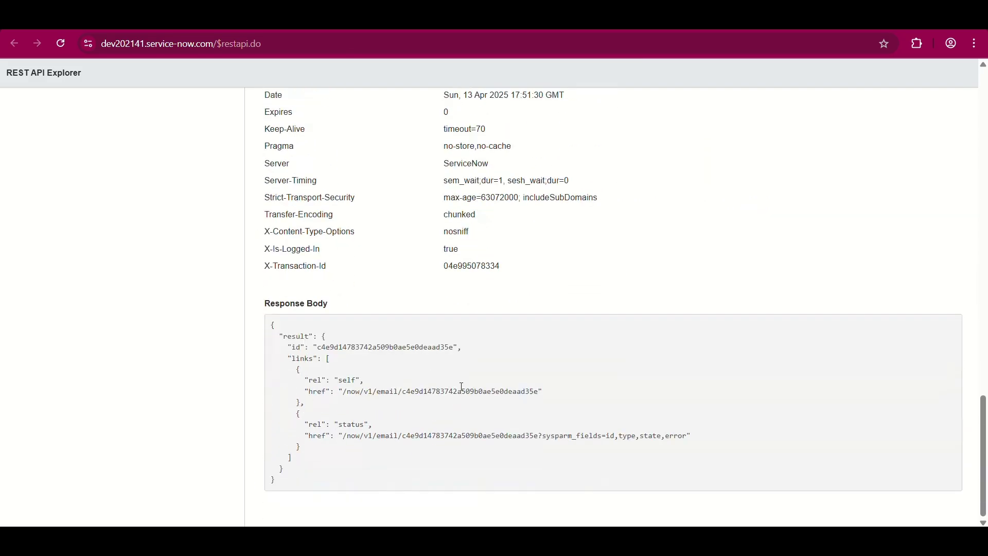
double_click(383, 347)
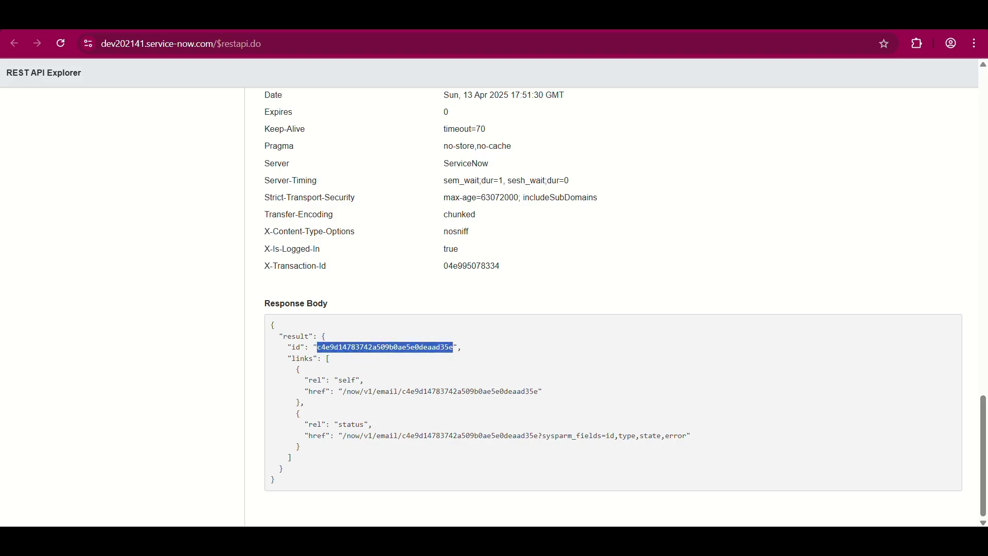
key("alt+Left")
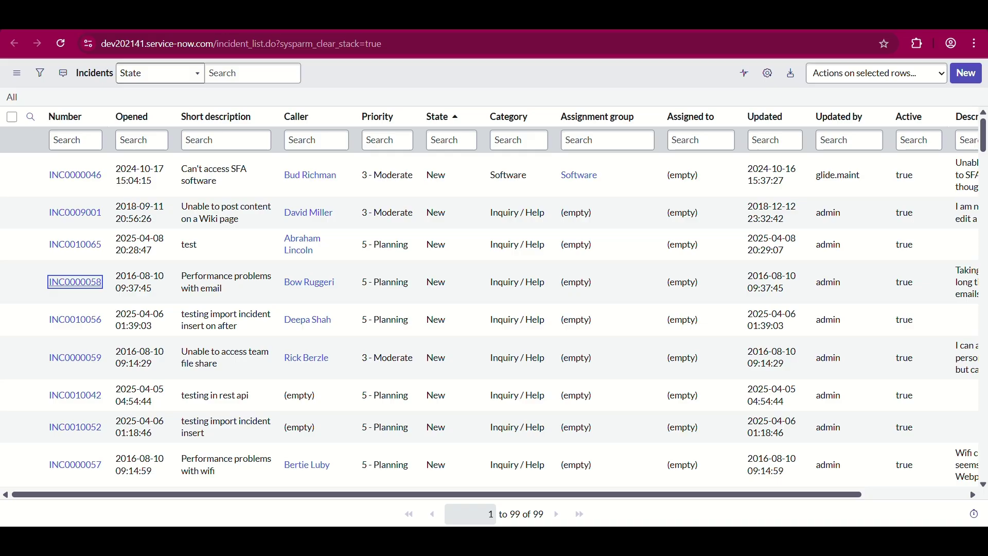
- Open the System Logs > Emails list via an 'emails' search in the All menu
key("alt+Left")
left_click(138, 119)
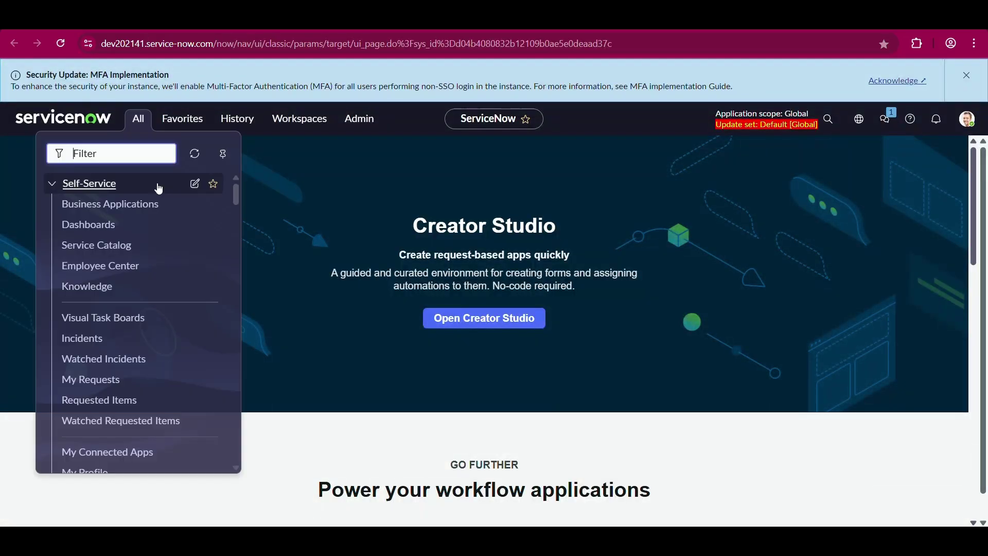
type("emails")
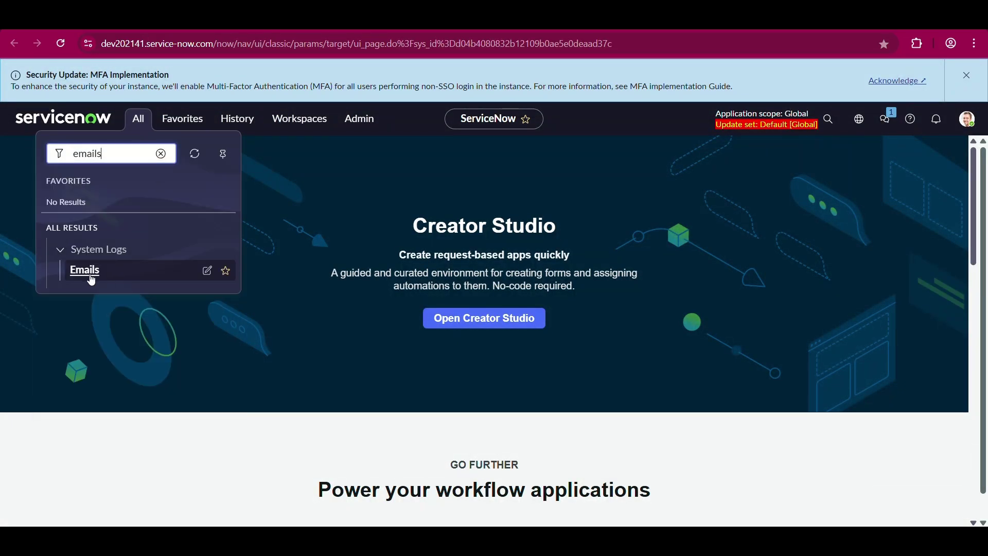
left_click(90, 279)
left_click(91, 279)
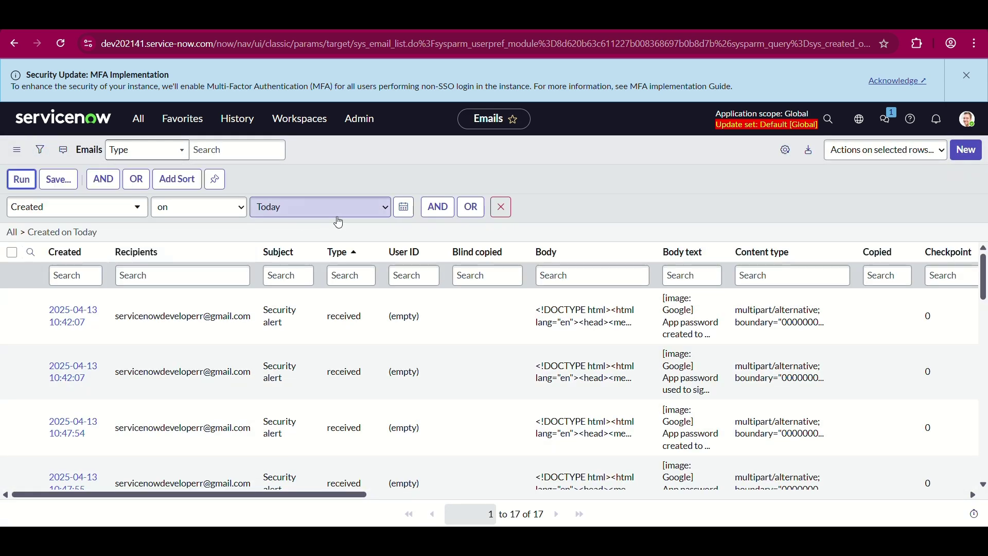
- Add a filter condition Sys ID is the copied email id and run it
left_click(434, 206)
left_click(108, 252)
type("sys")
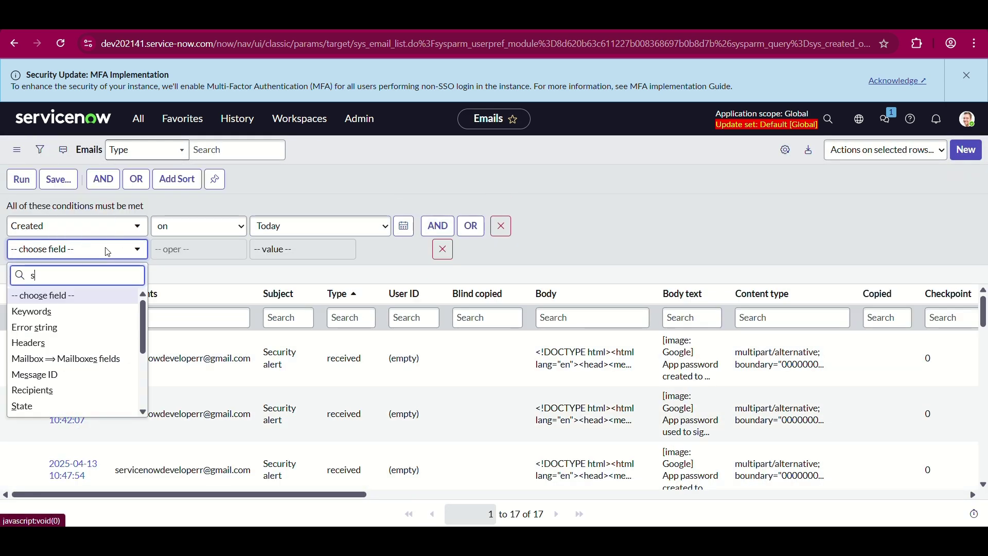
key("Return")
left_click(264, 255)
left_click(242, 250)
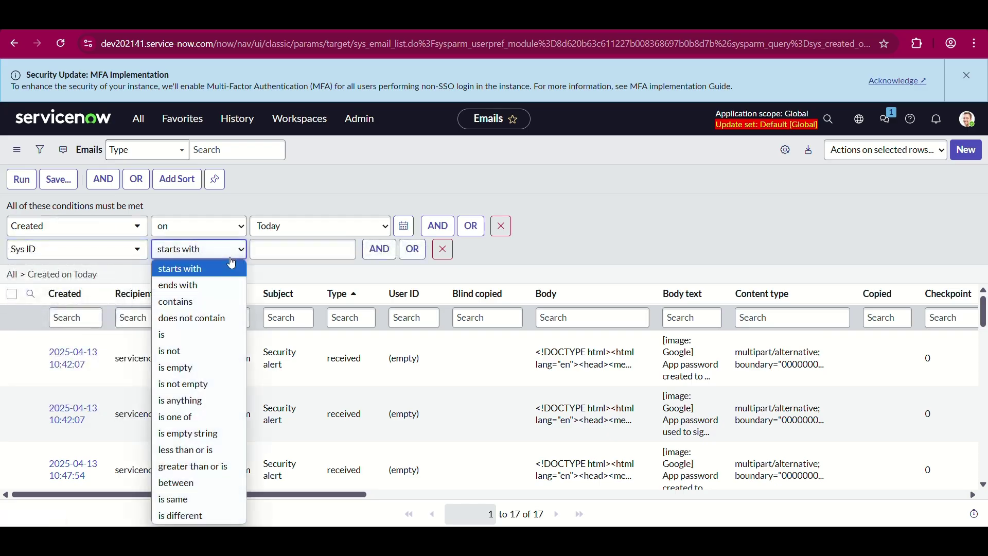
key("Down")
key("Down")
key("Down")
key("Down")
key("Return")
left_click(259, 249)
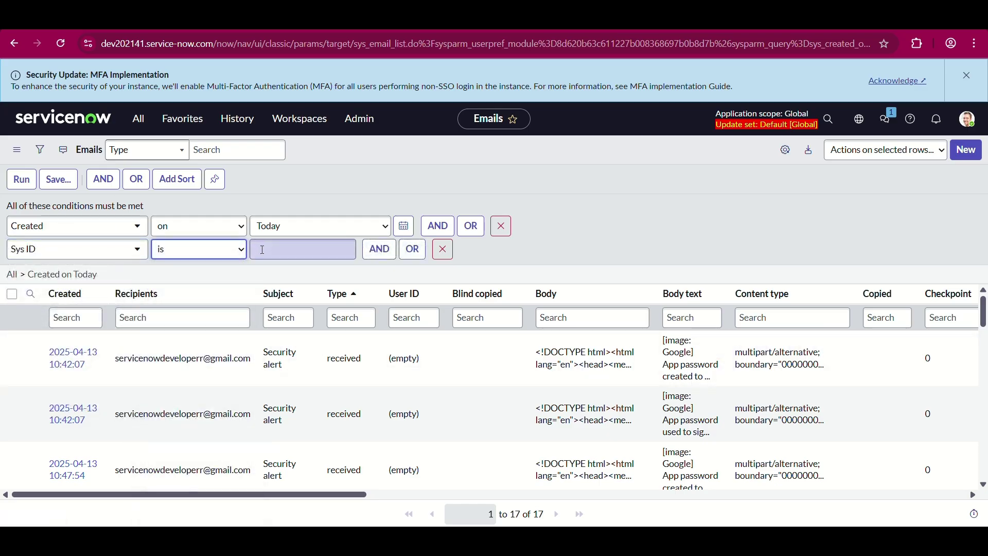
key("ctrl+v")
left_click(18, 185)
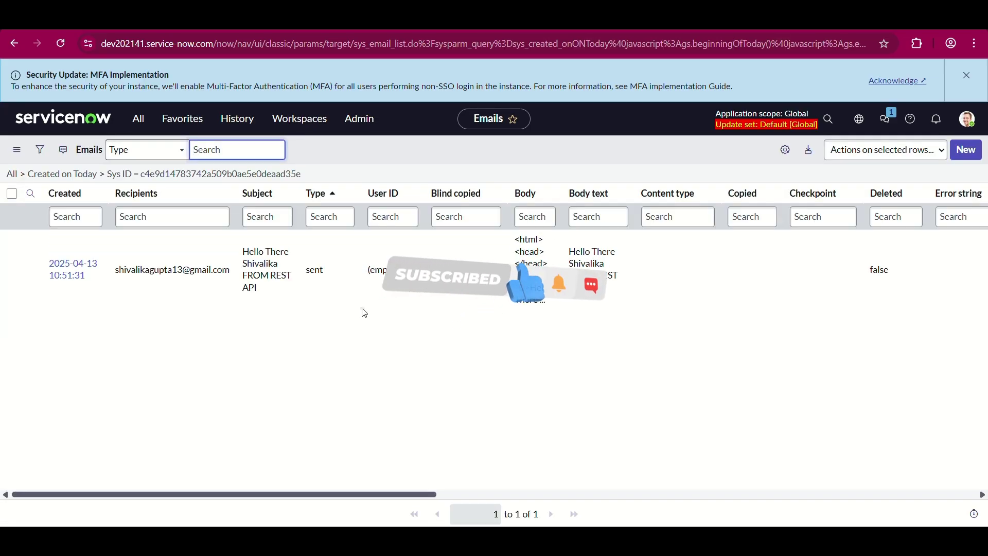
left_click(316, 270)
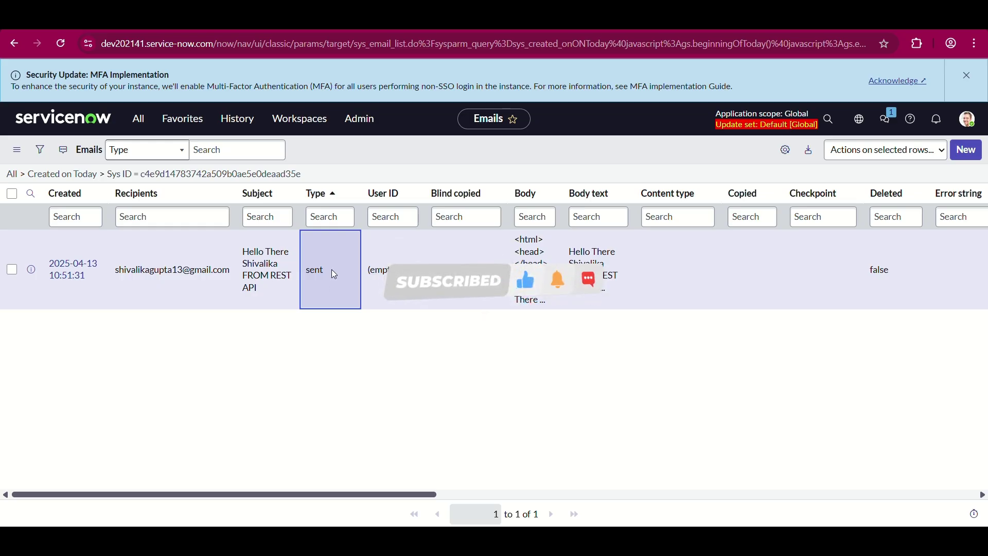
double_click(331, 270)
left_click(343, 253)
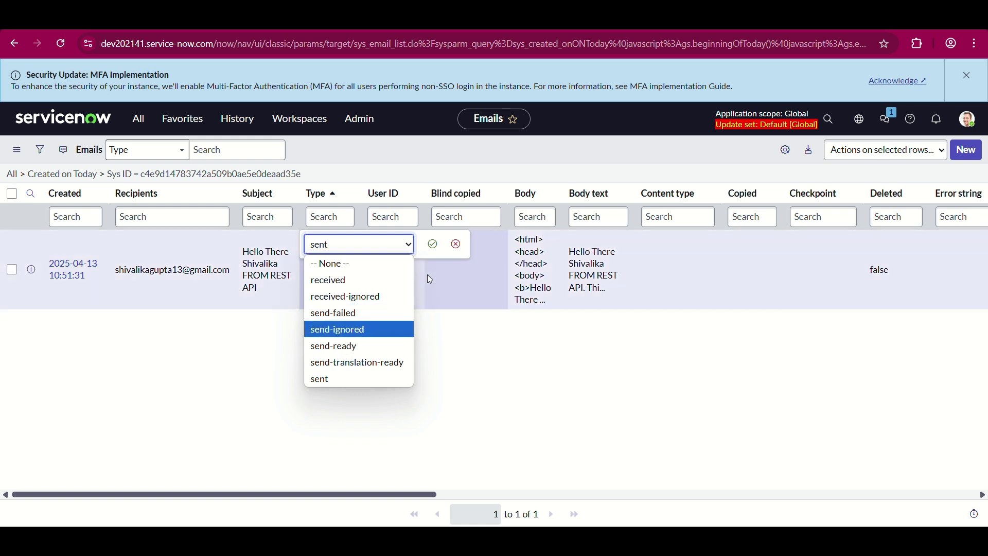
left_click(458, 253)
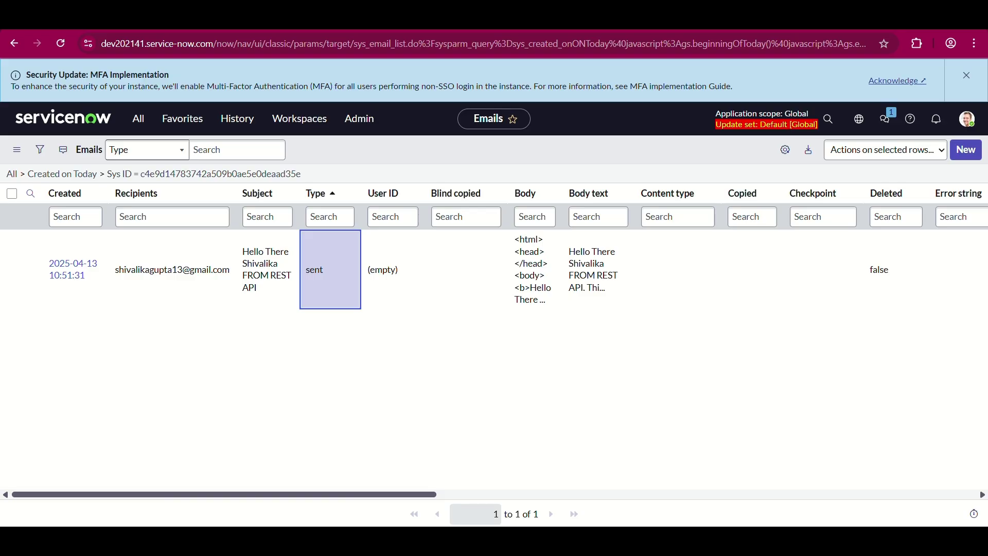
- In Gmail, review the received REST API test email's sender, recipient and date details
key("ctrl+Tab")
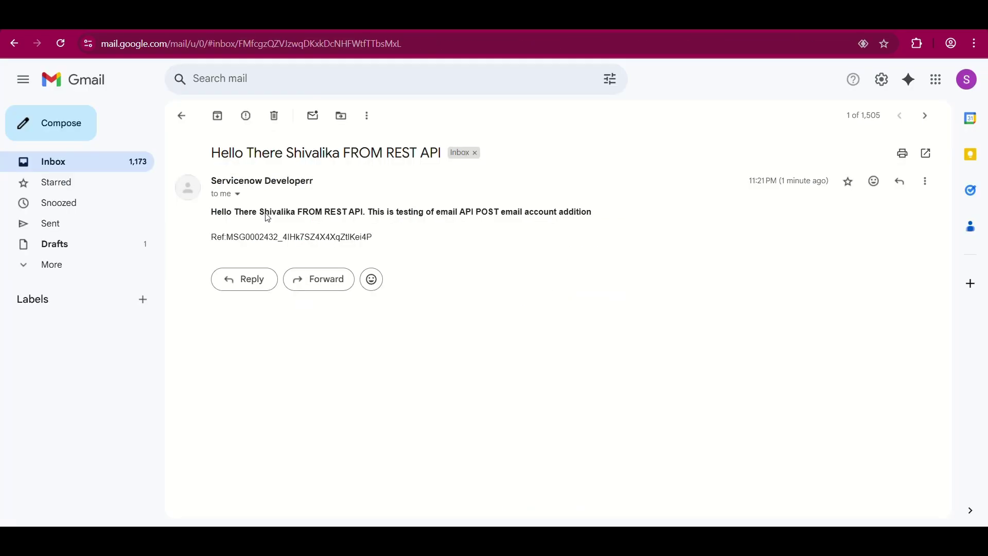
left_click(237, 194)
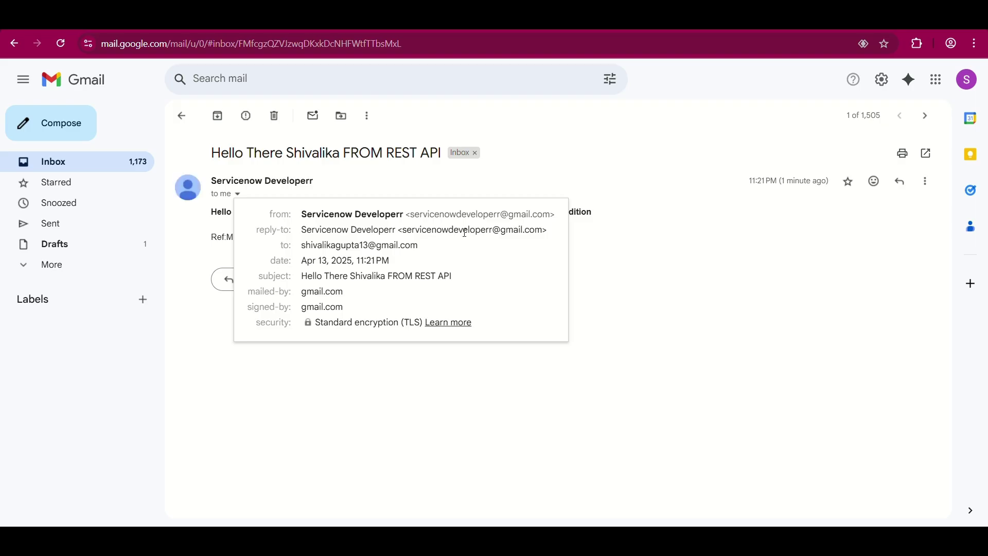
left_click(418, 371)
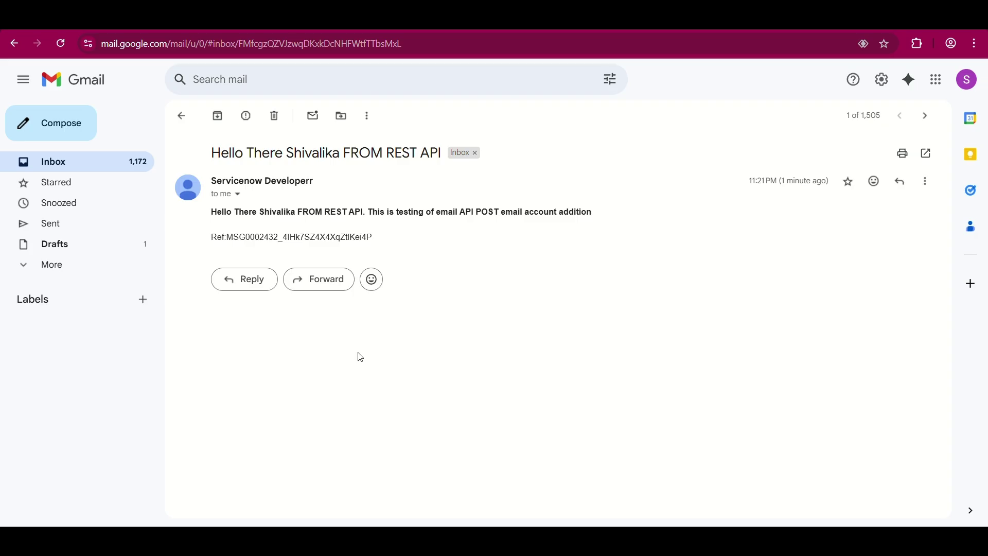